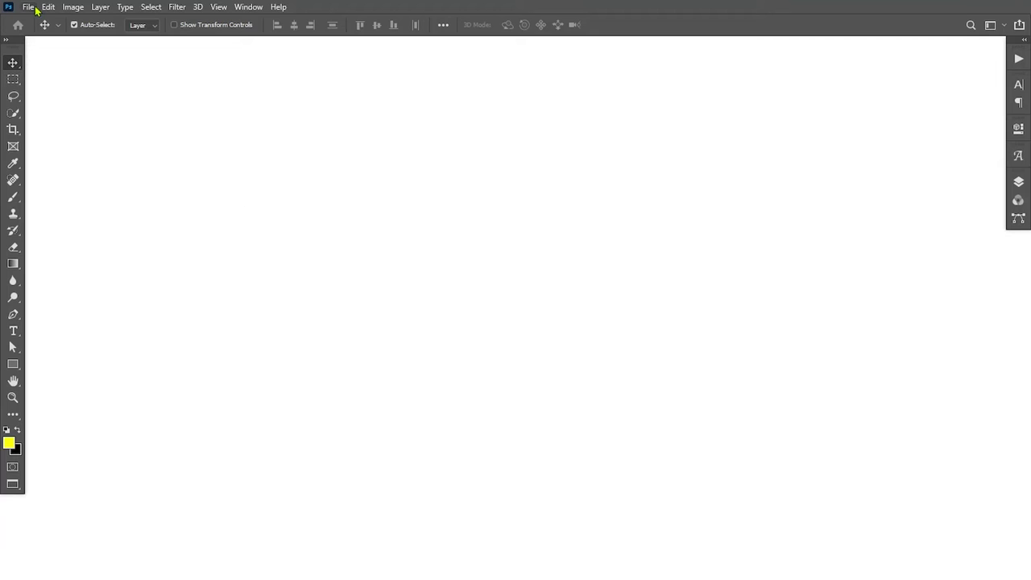
Step: Create a new A4 document in inches named 'Music poster design'
click(28, 6)
drag(640, 139, 596, 138)
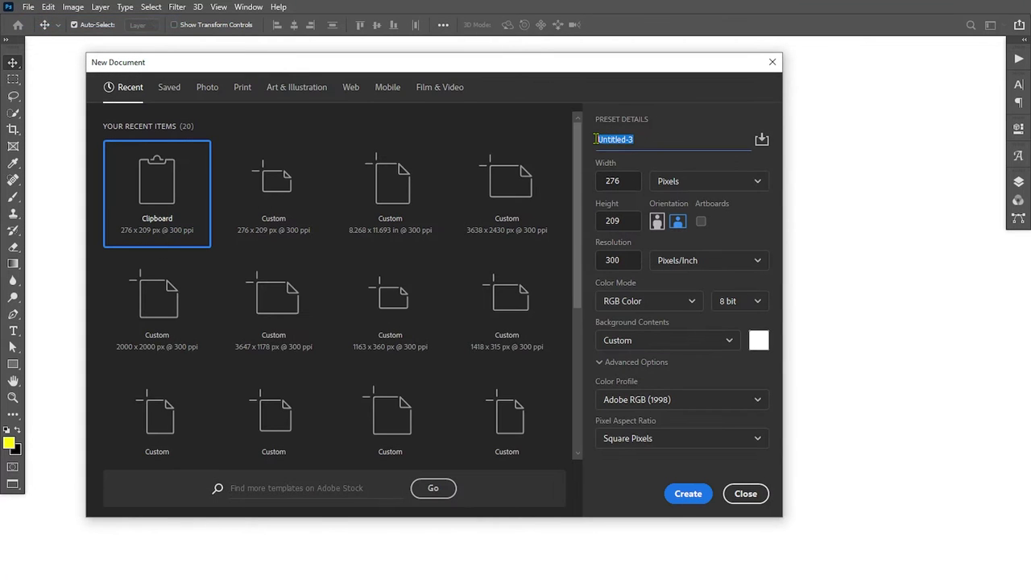
text(Music poster design)
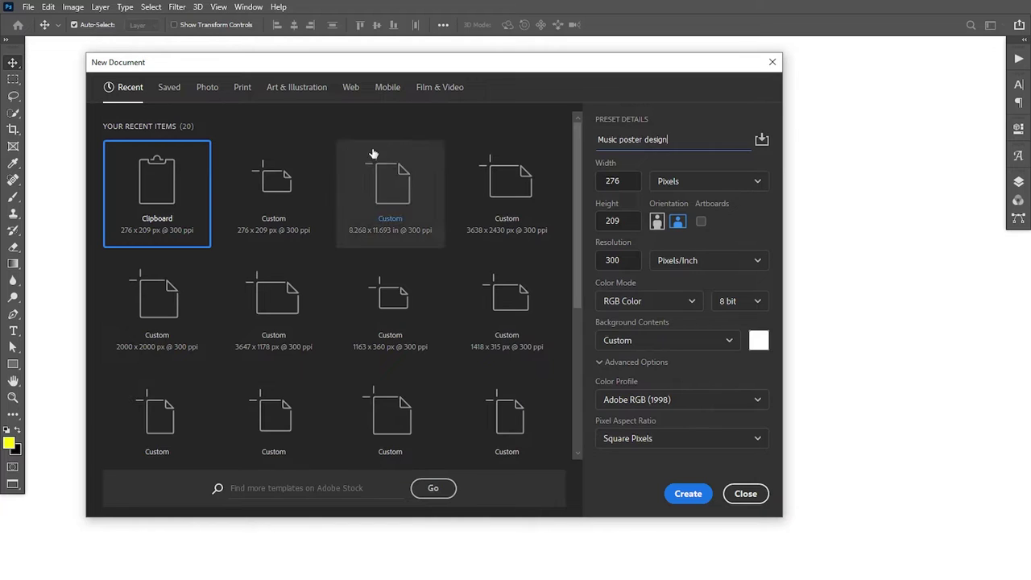
click(241, 87)
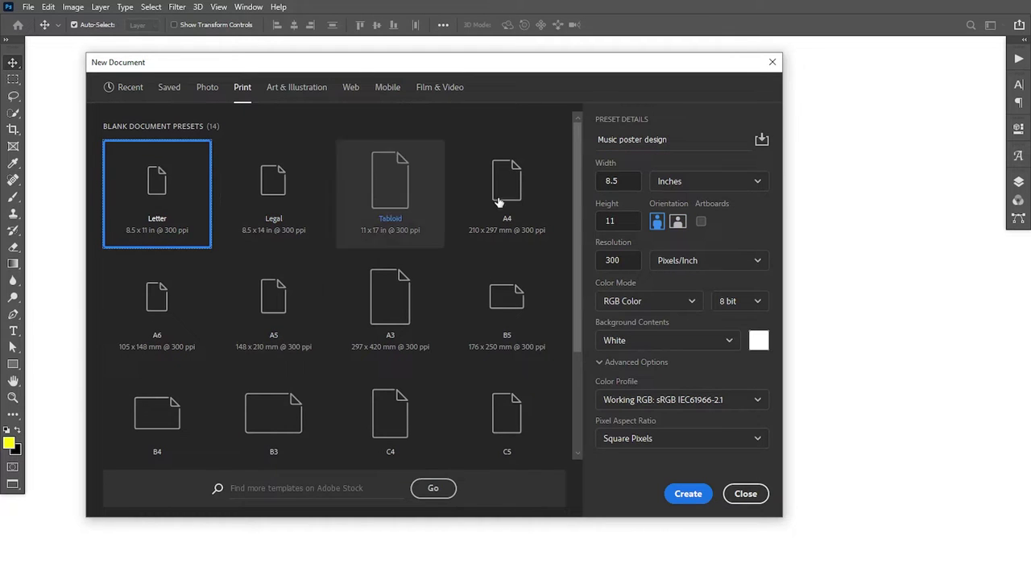
click(504, 197)
click(673, 181)
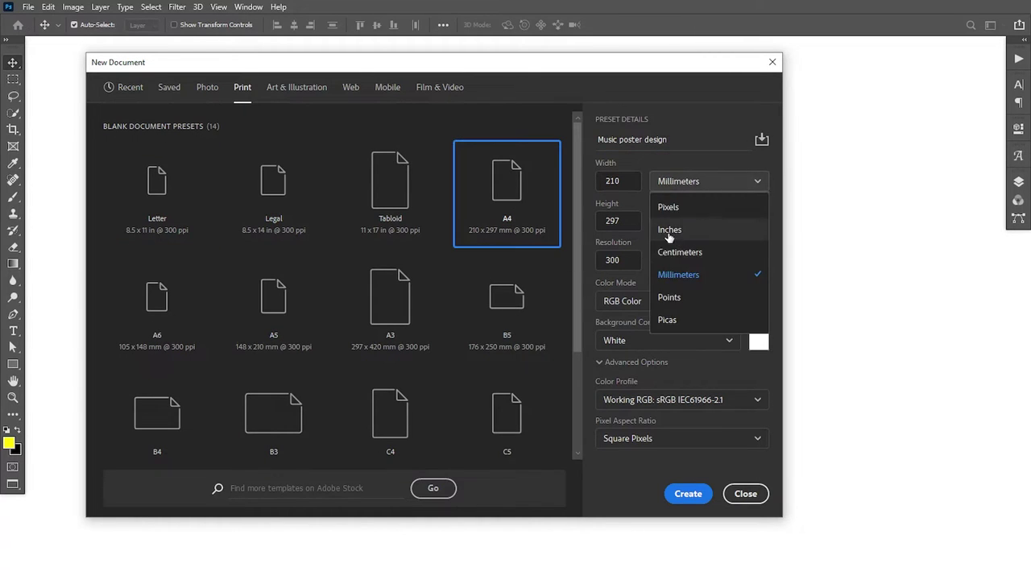
click(670, 231)
click(678, 495)
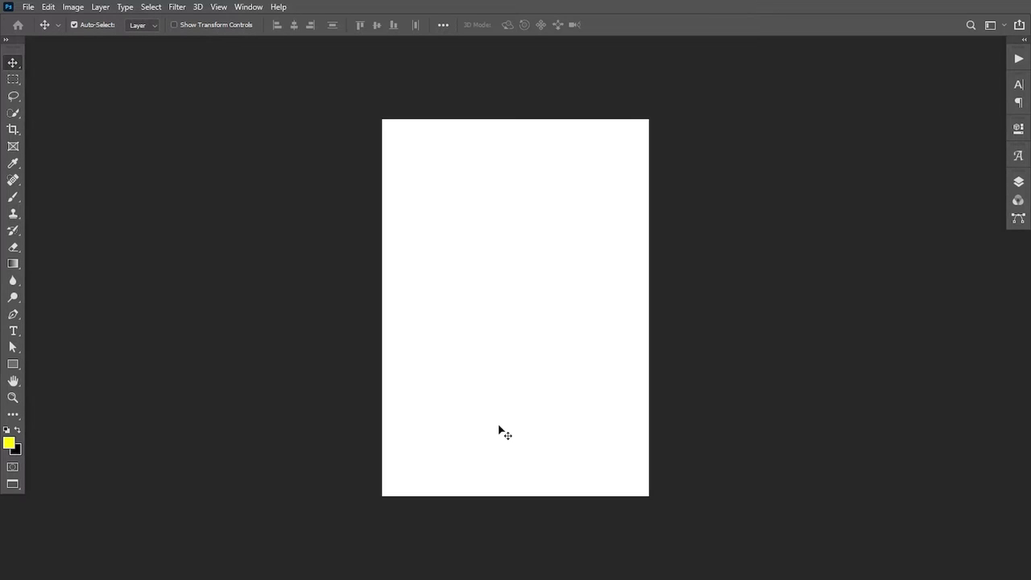
Step: Add a Solid Color fill layer in dark grey #181818
click(1018, 181)
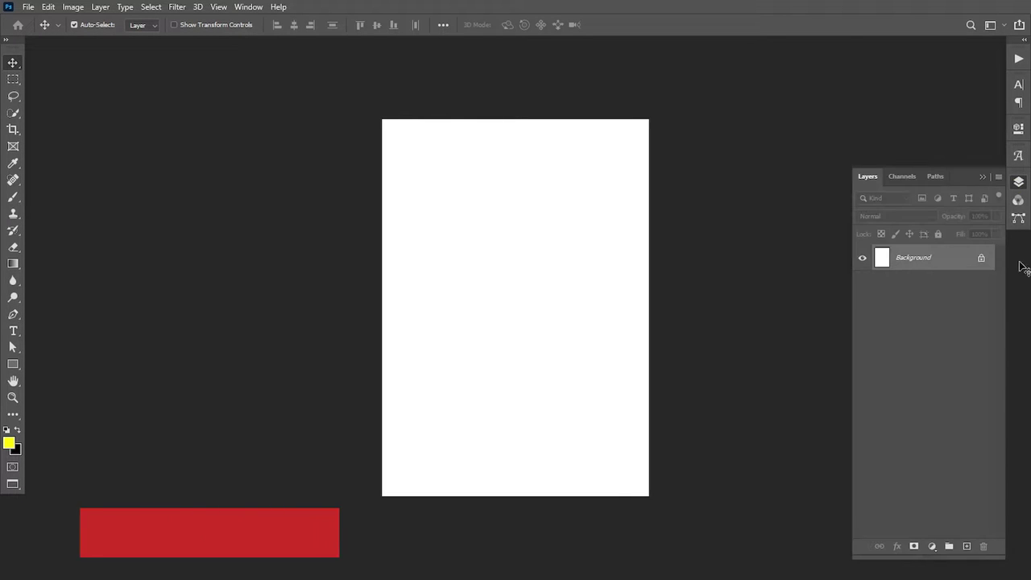
click(931, 547)
click(955, 319)
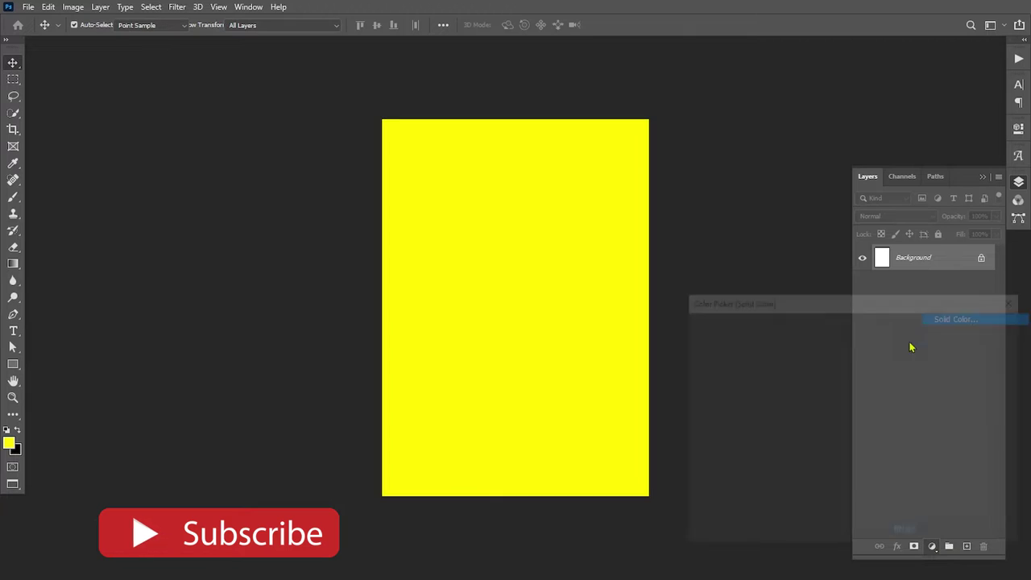
text(1818)
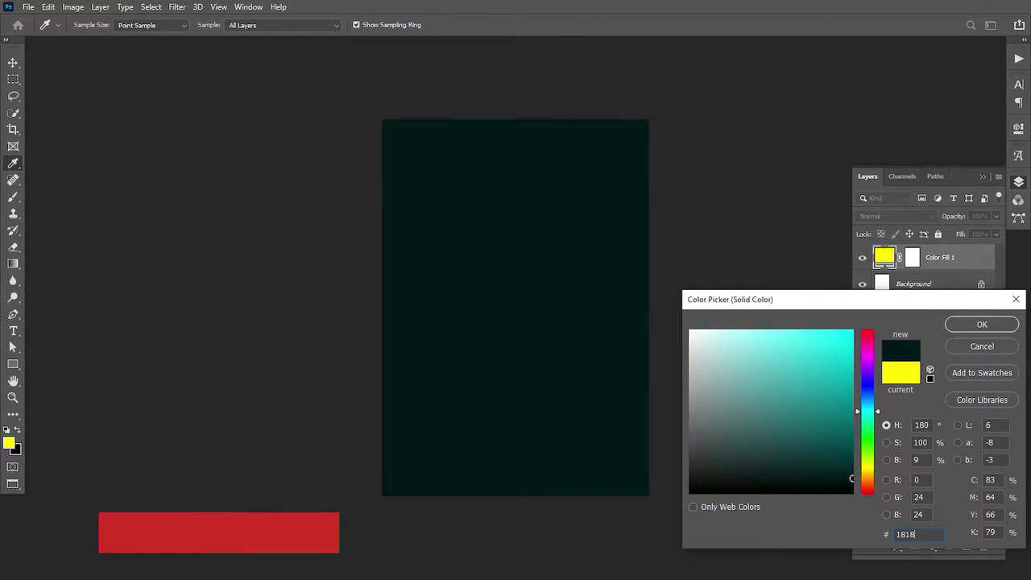
text(18)
click(981, 324)
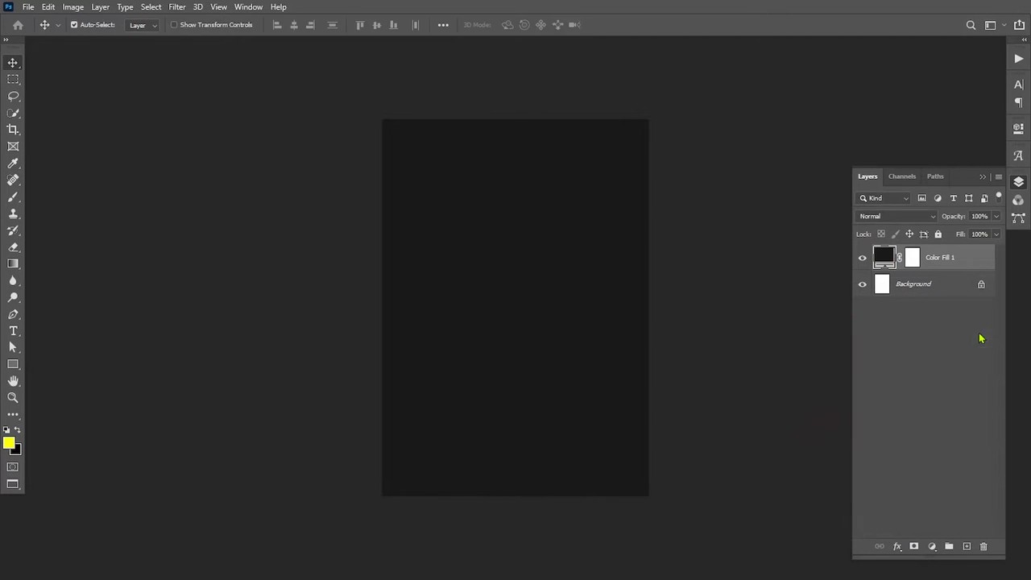
Step: Embed the guitarist photo Untitled-5 and move it up the page
click(29, 8)
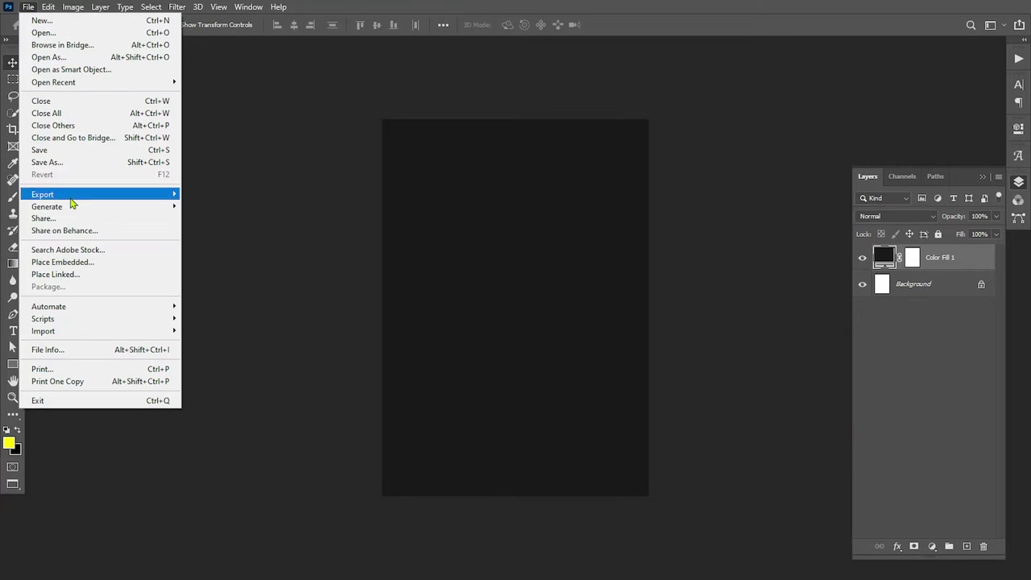
click(70, 262)
click(153, 183)
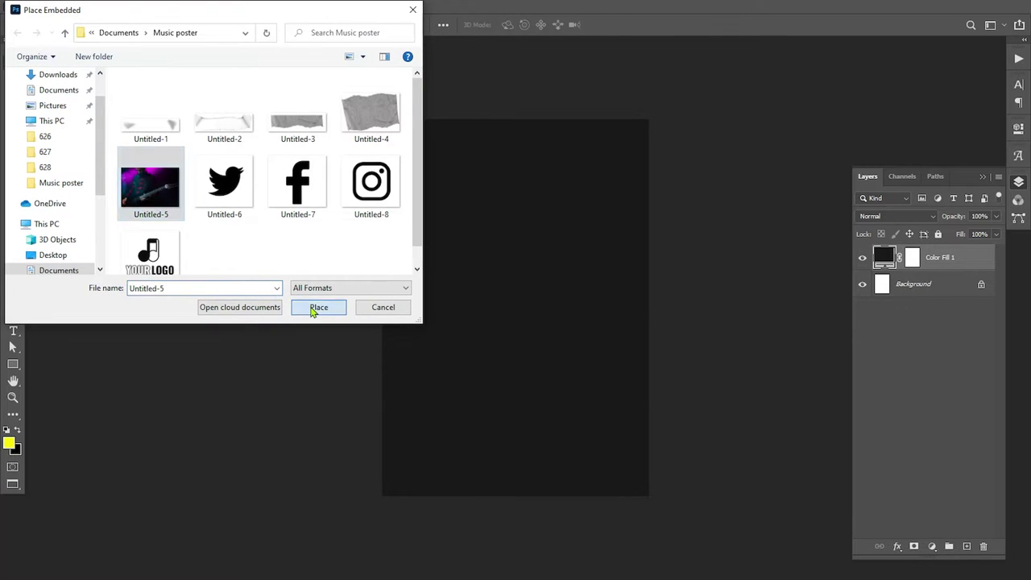
click(318, 307)
mouse_move(572, 269)
mouse_down()
mouse_move(558, 234)
mouse_move(551, 245)
mouse_up()
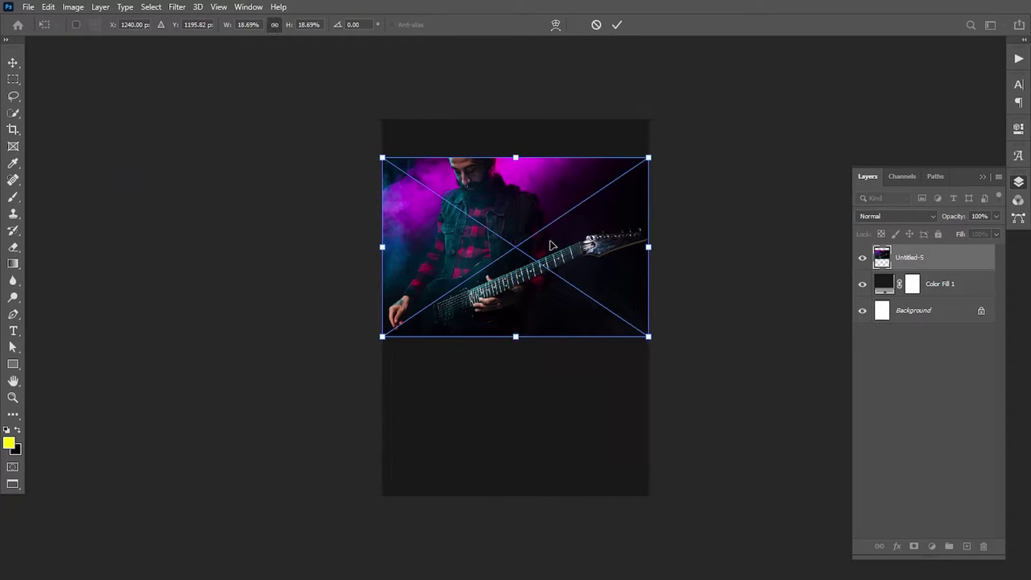
click(617, 24)
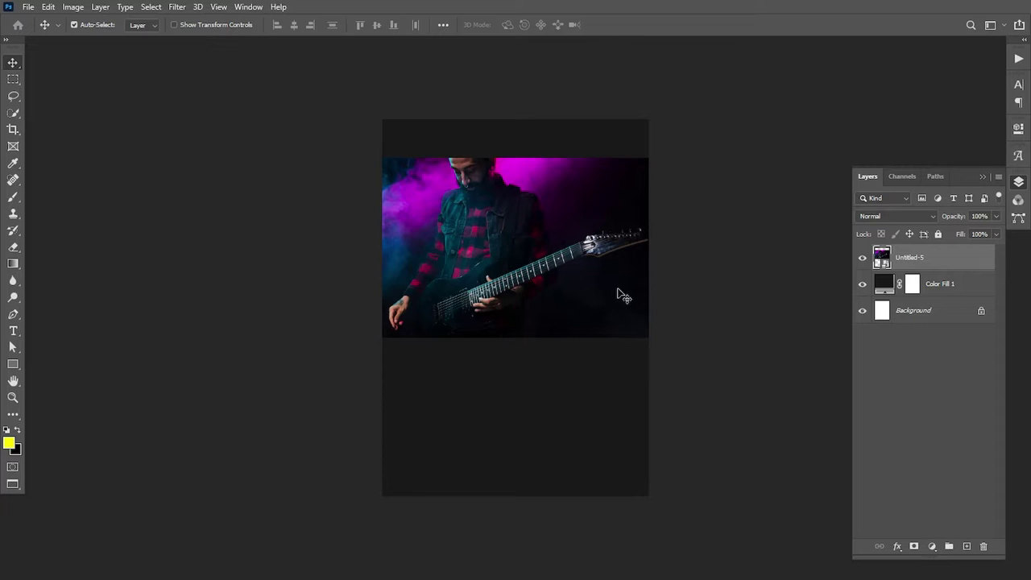
Step: Enlarge the photo to about 23.94% so it spans the page width
key(ctrl+t)
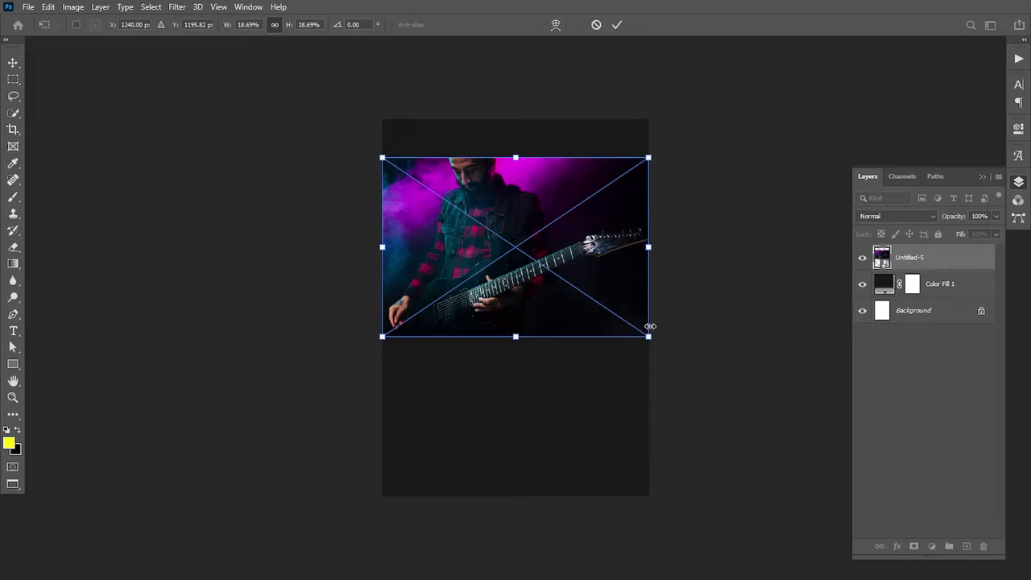
drag(651, 339, 725, 366)
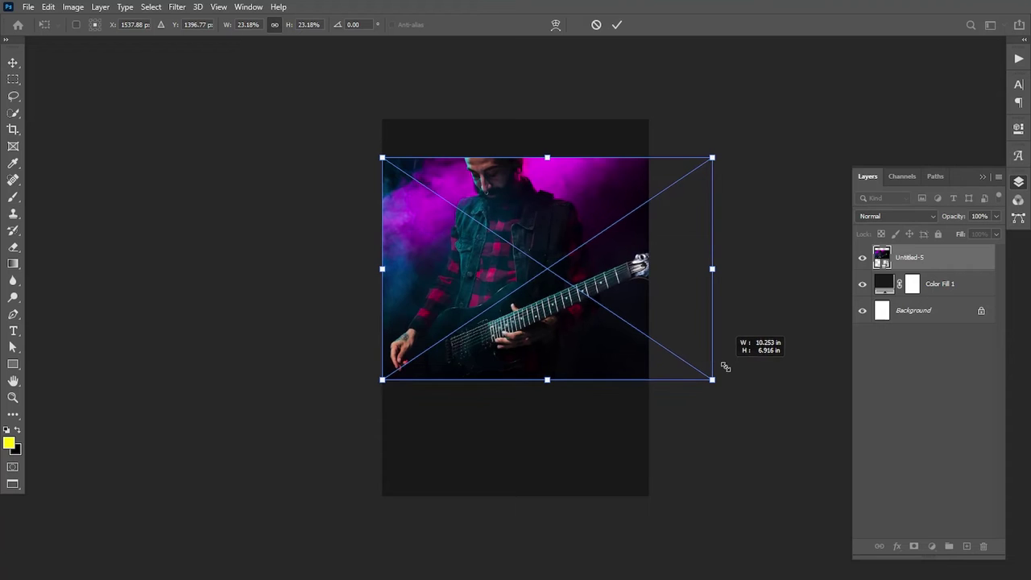
drag(382, 379, 369, 387)
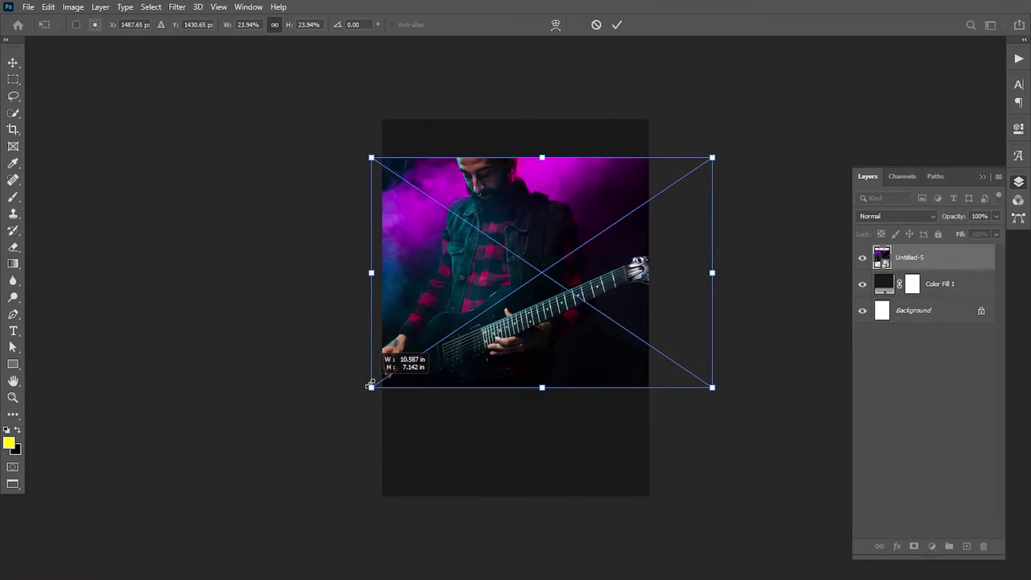
click(617, 25)
Step: Add a Black & White adjustment layer above the guitarist photo
click(900, 306)
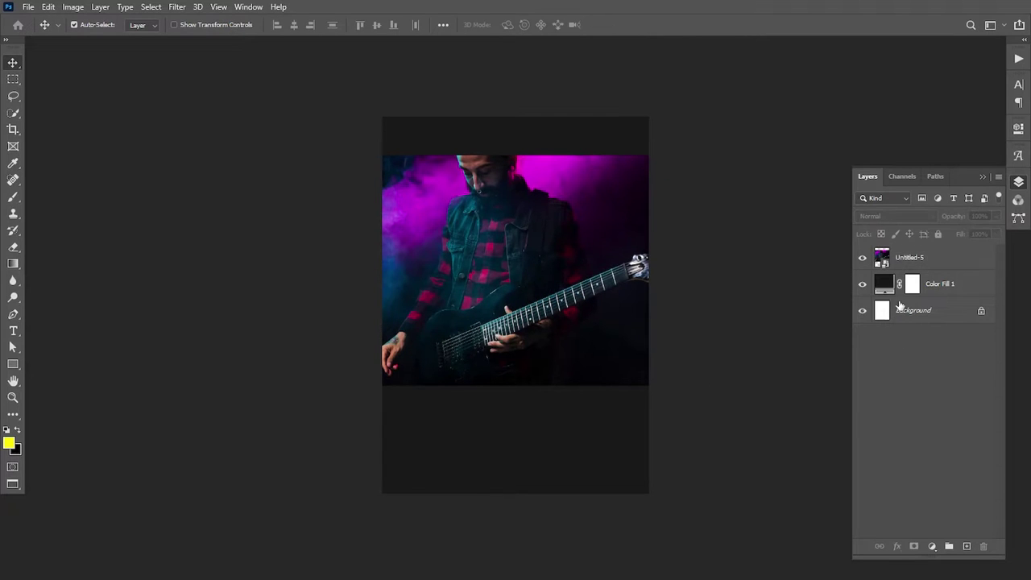
click(912, 266)
click(932, 546)
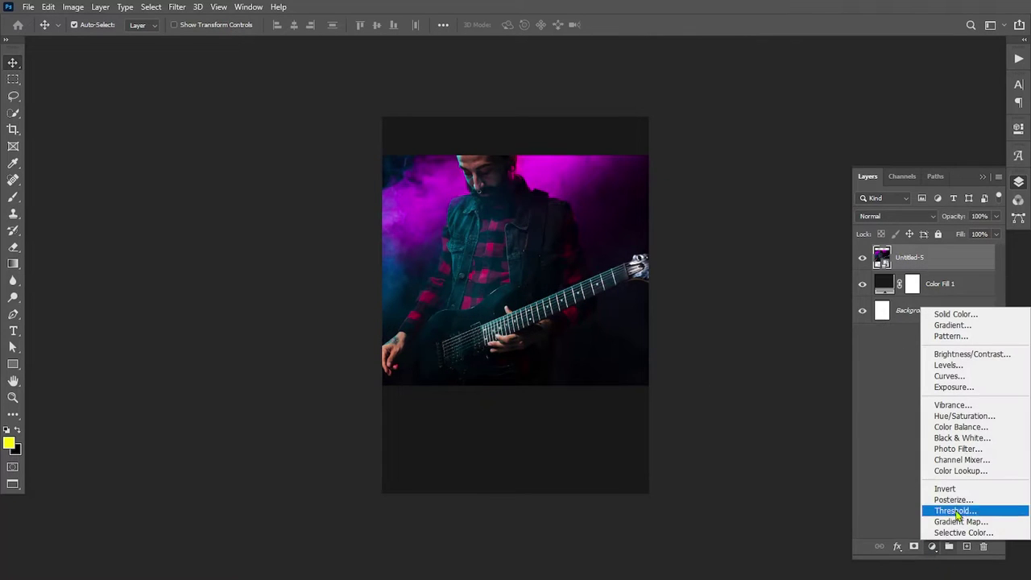
click(959, 436)
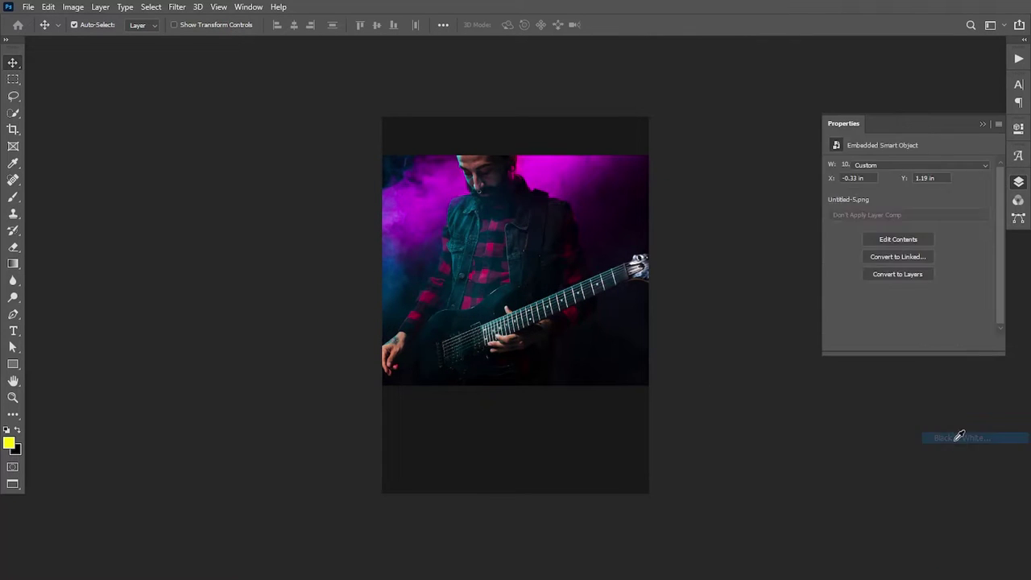
click(982, 127)
click(1019, 182)
Step: Add a Gradient Fill from dark teal #091717 with a light teal #8ddedc middle stop
click(931, 546)
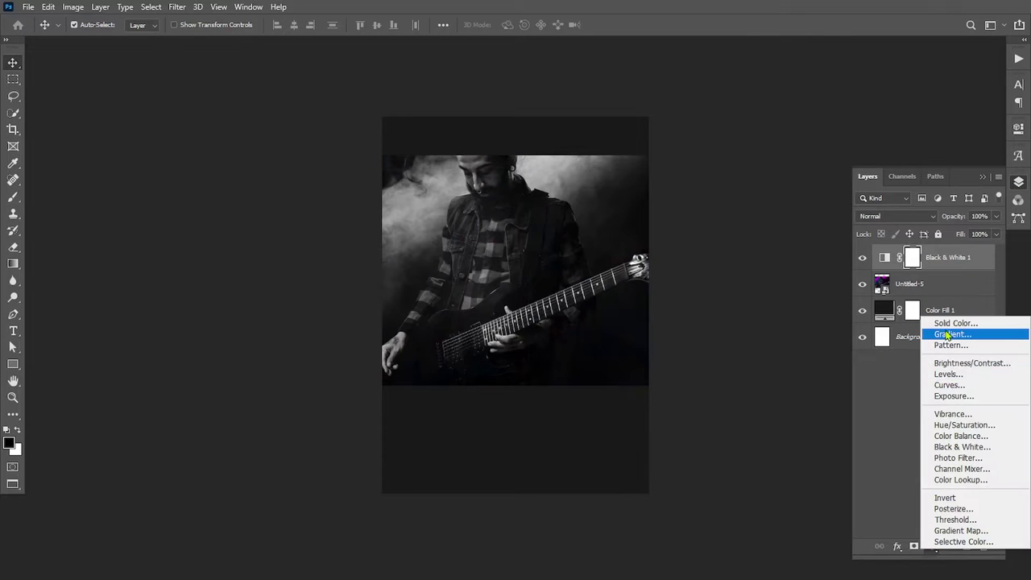
click(949, 334)
click(704, 420)
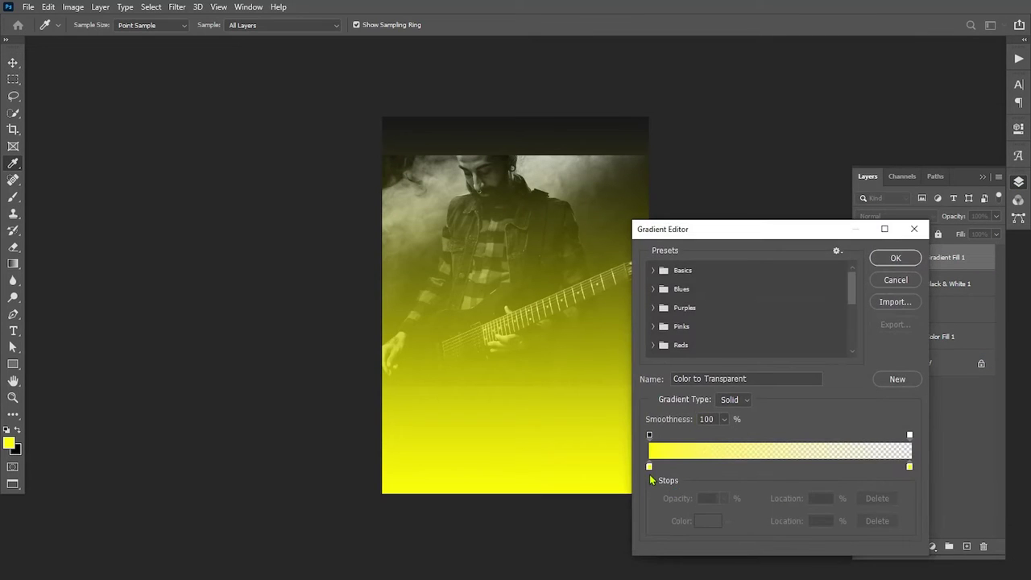
click(649, 467)
click(707, 523)
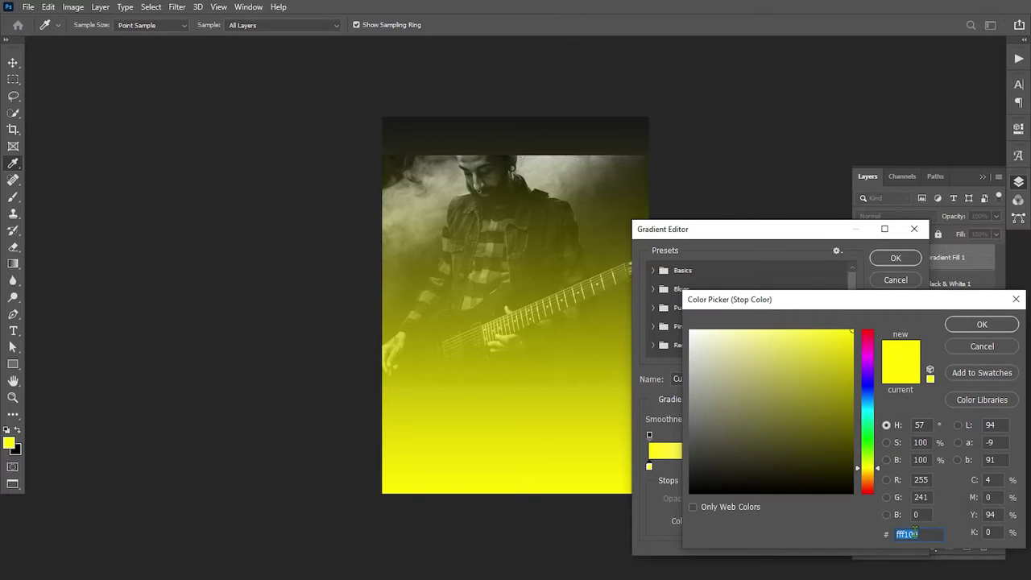
text(09)
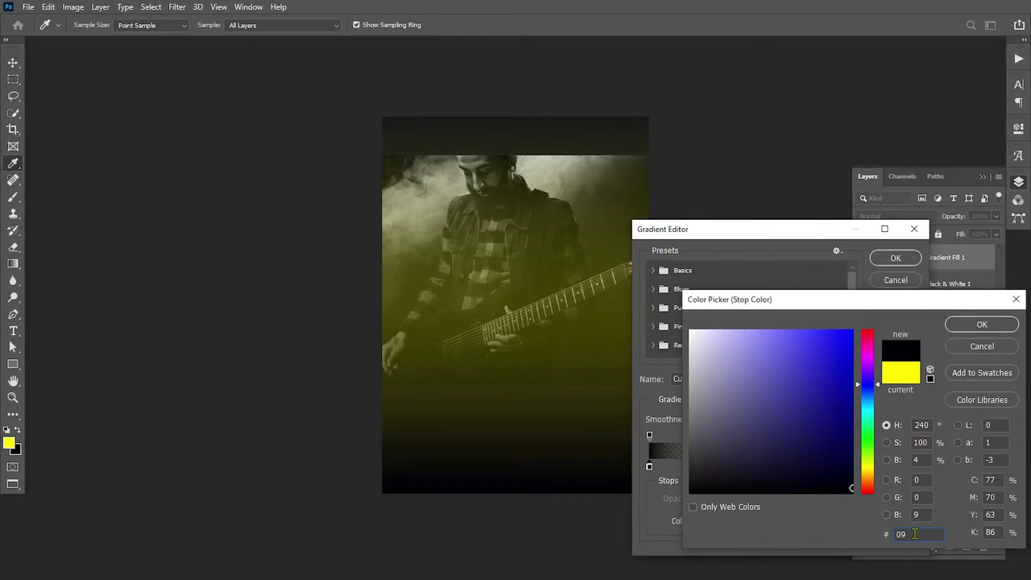
text(1717)
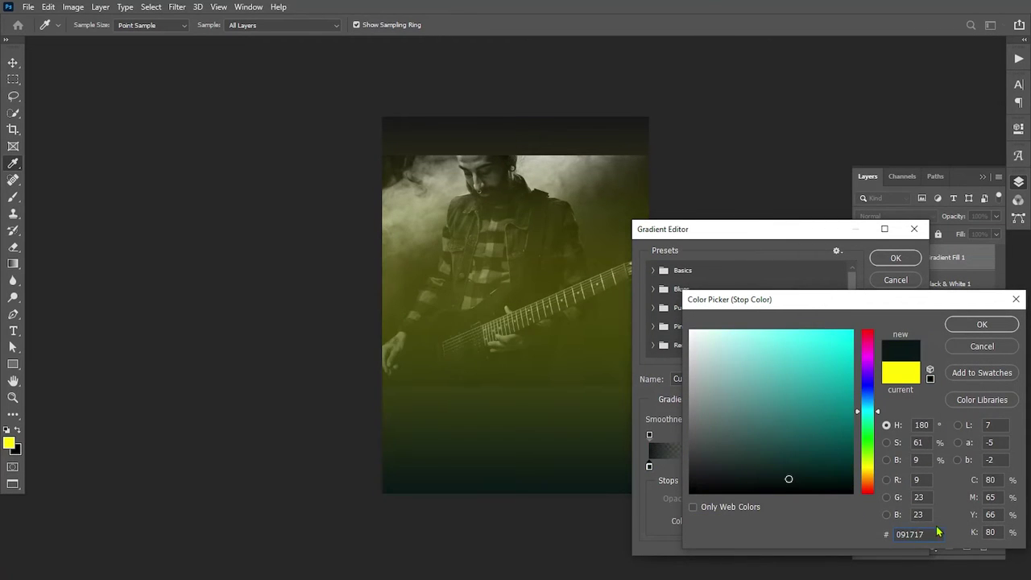
click(982, 325)
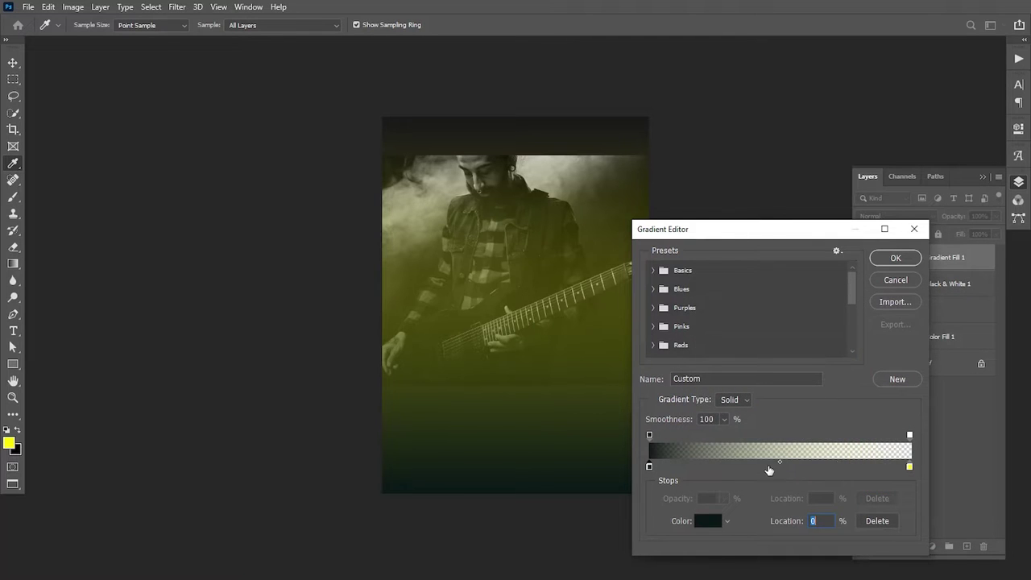
click(707, 520)
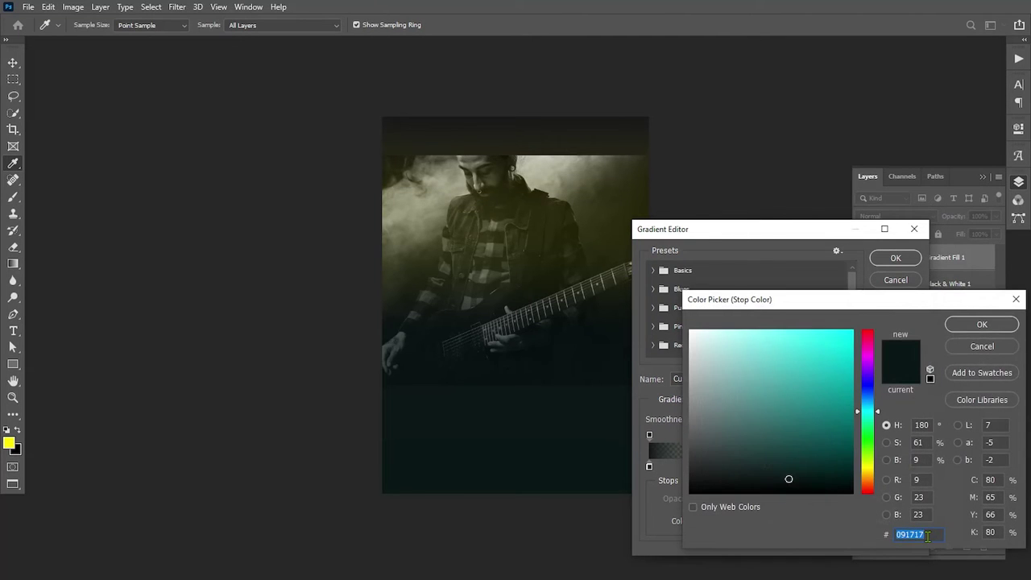
text(8dd)
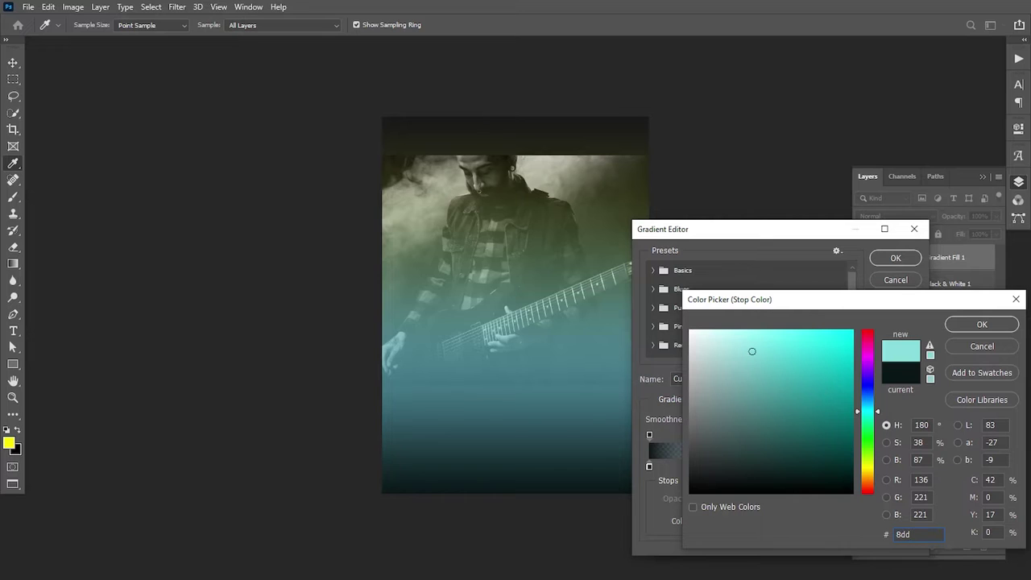
text(edc)
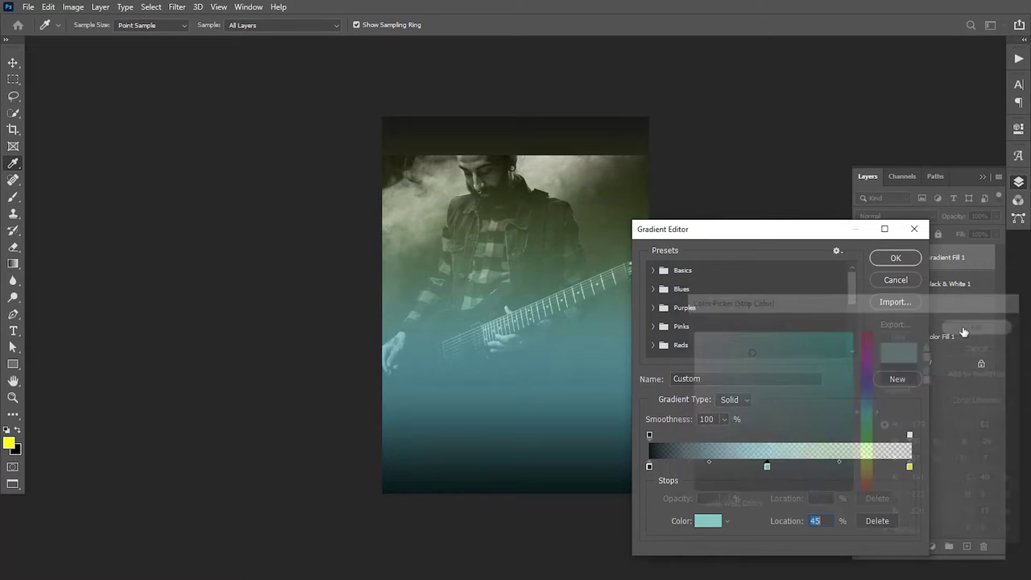
key(Return)
Step: Finish the gradient with a dark end stop at 98 opacity and apply it
mouse_move(649, 467)
mouse_down()
mouse_move(894, 467)
mouse_move(907, 492)
mouse_move(909, 467)
mouse_up()
click(909, 435)
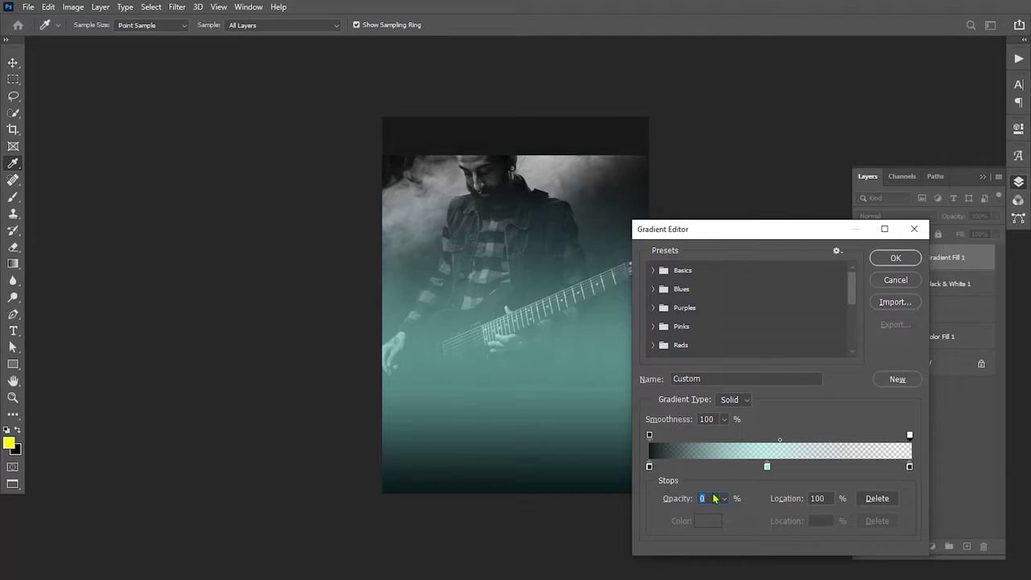
text(98)
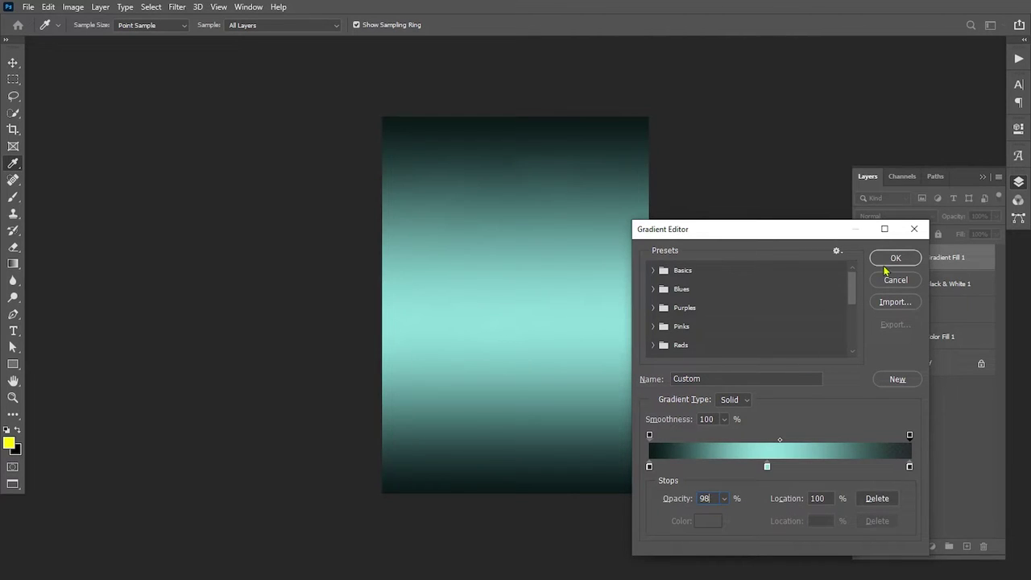
click(887, 260)
click(828, 417)
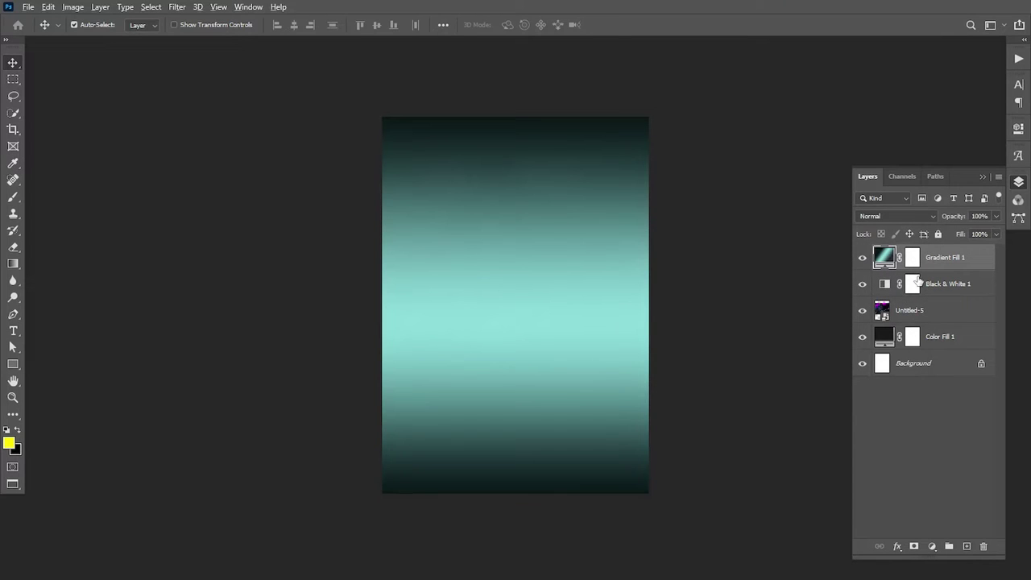
Step: Clip Black & White and Gradient Fill 1 to the photo, gradient in Color blend mode
alt+click(917, 270)
alt+click(918, 296)
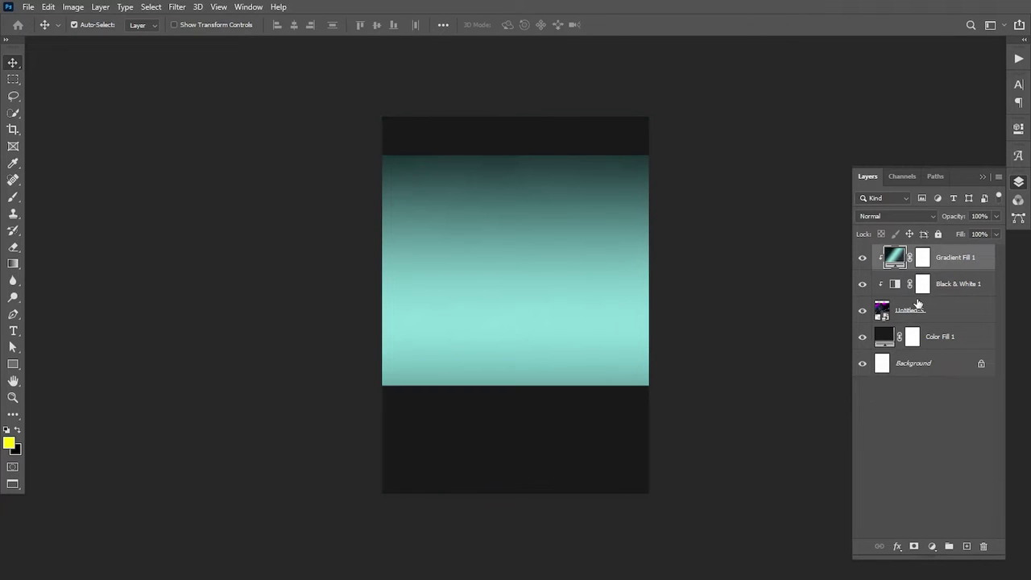
click(952, 258)
click(953, 258)
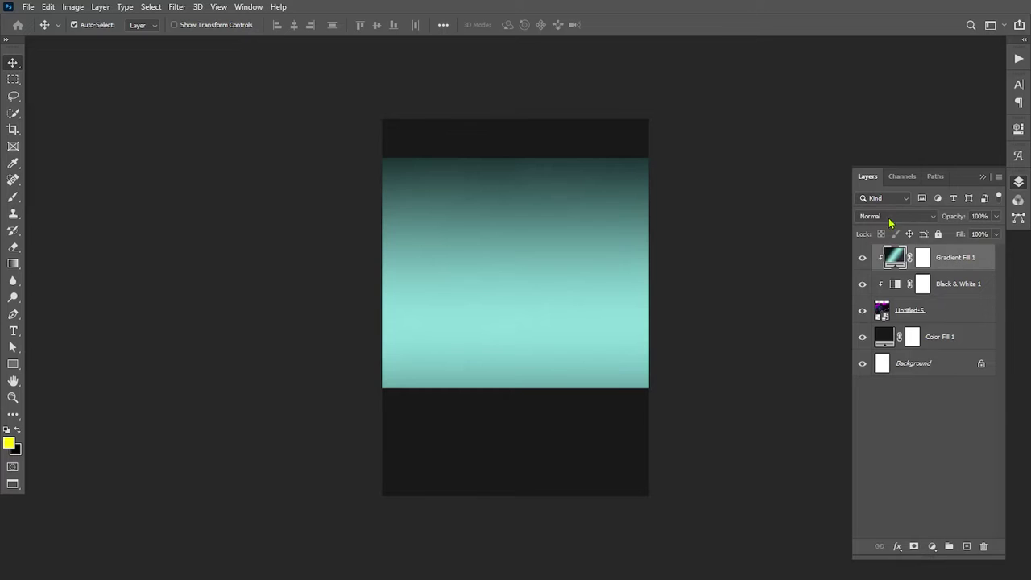
click(894, 216)
click(878, 518)
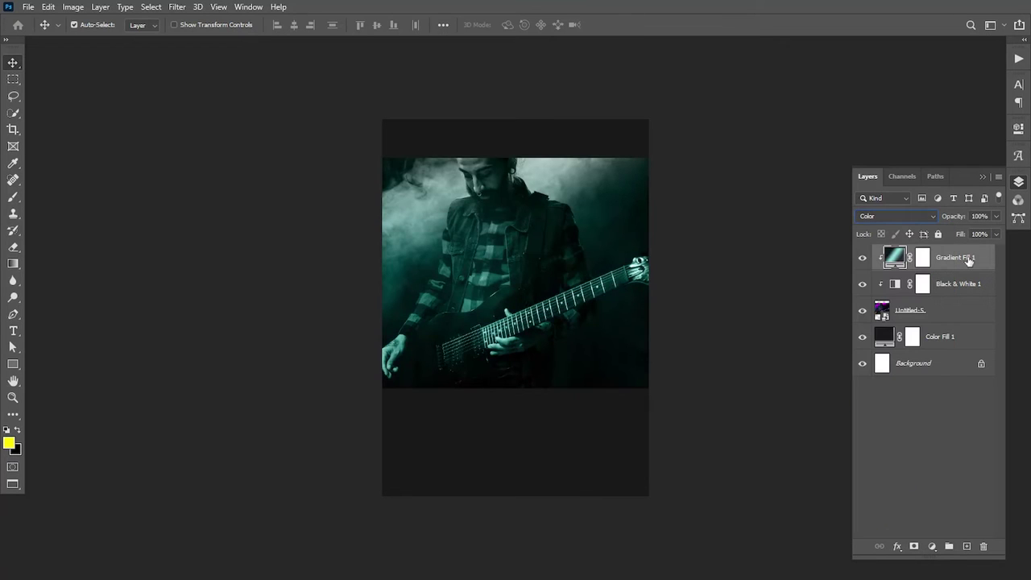
click(960, 217)
click(982, 177)
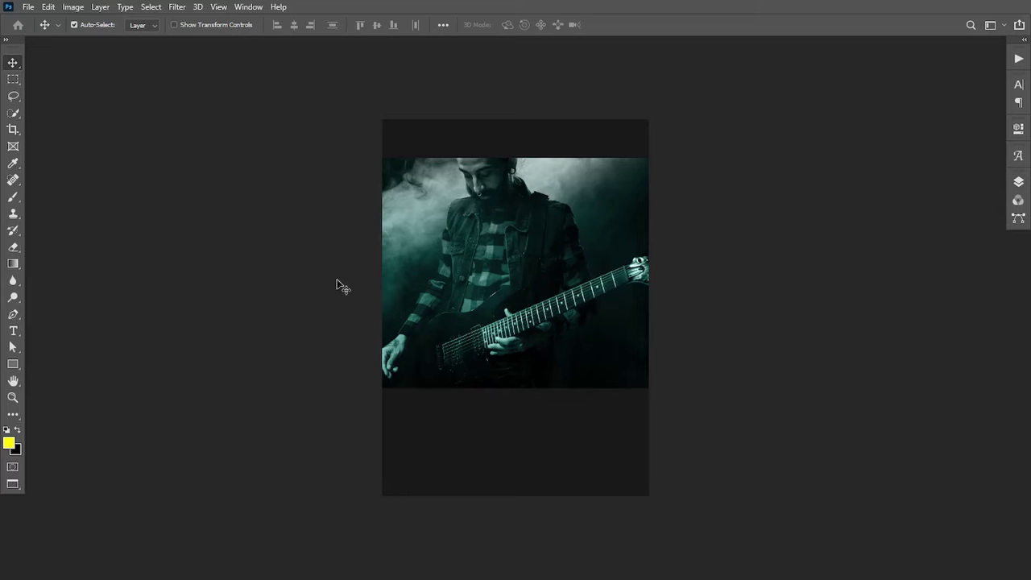
Step: Embed the torn-paper image Untitled-3 across the full width of the poster's top
click(28, 7)
click(66, 198)
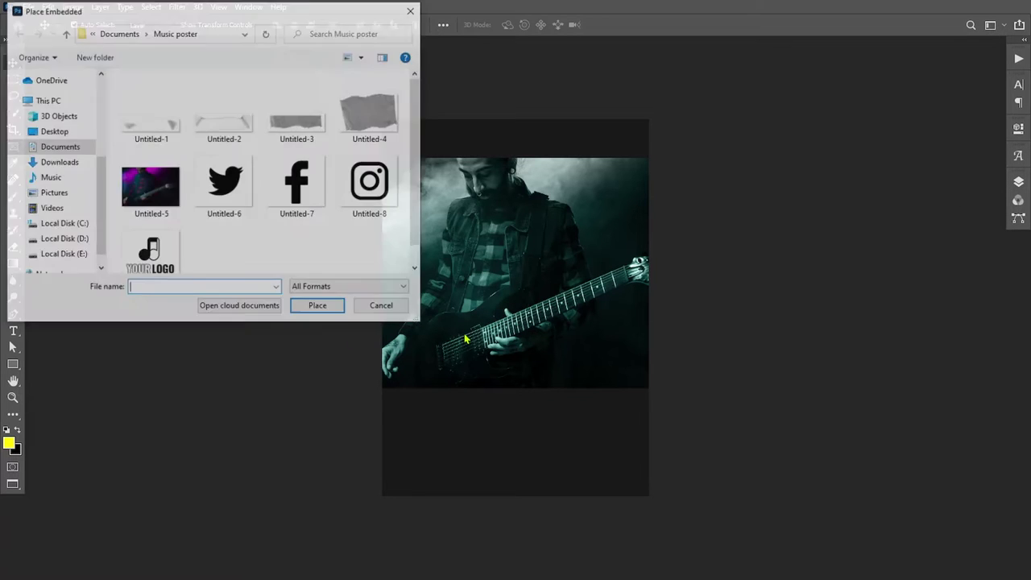
click(289, 138)
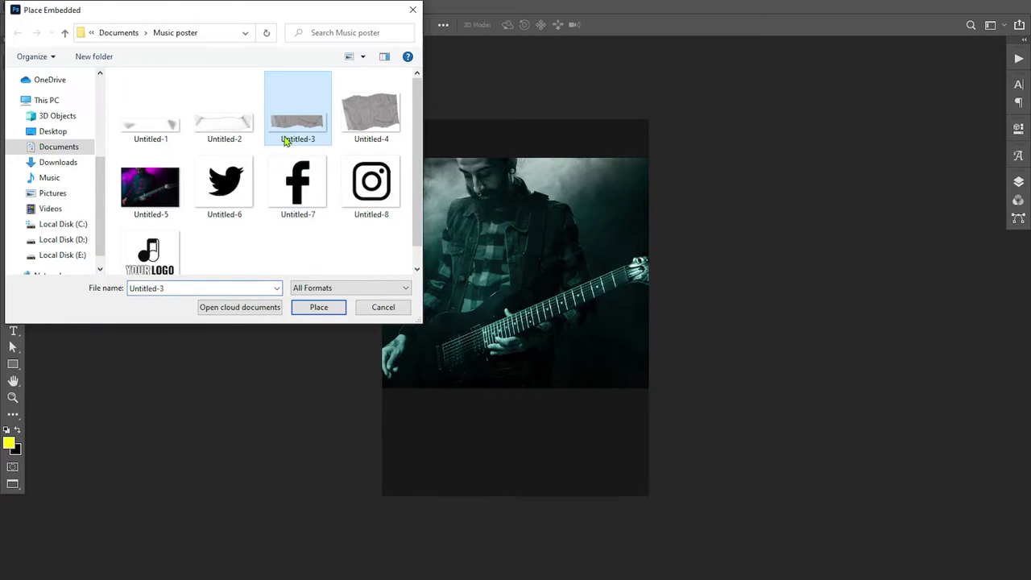
click(314, 308)
drag(476, 293, 496, 141)
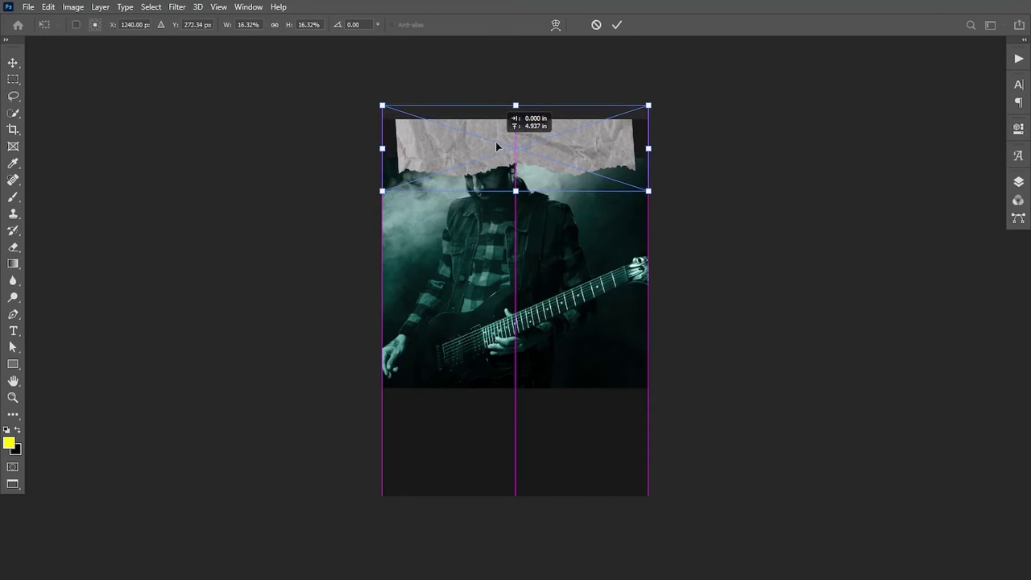
drag(648, 192, 670, 198)
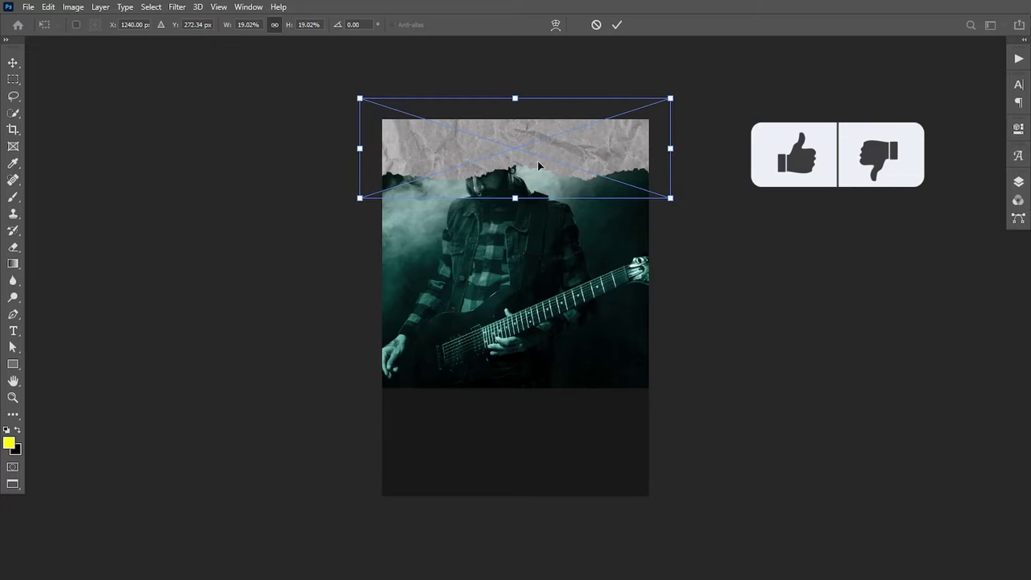
click(617, 26)
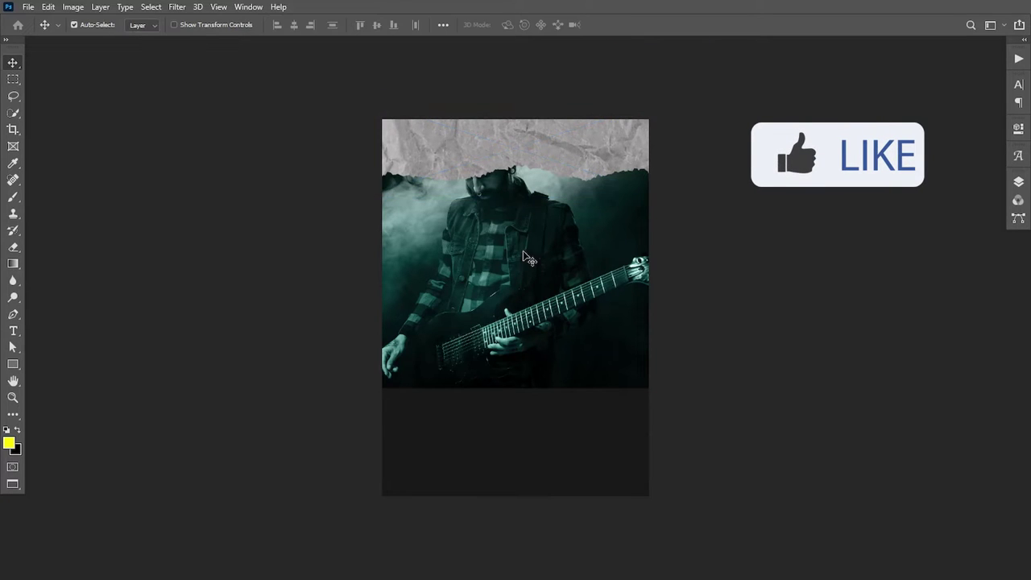
Step: Nudge the guitarist photo Untitled-5 slightly higher on the page
scroll(528, 155, up, 1)
drag(526, 160, 526, 176)
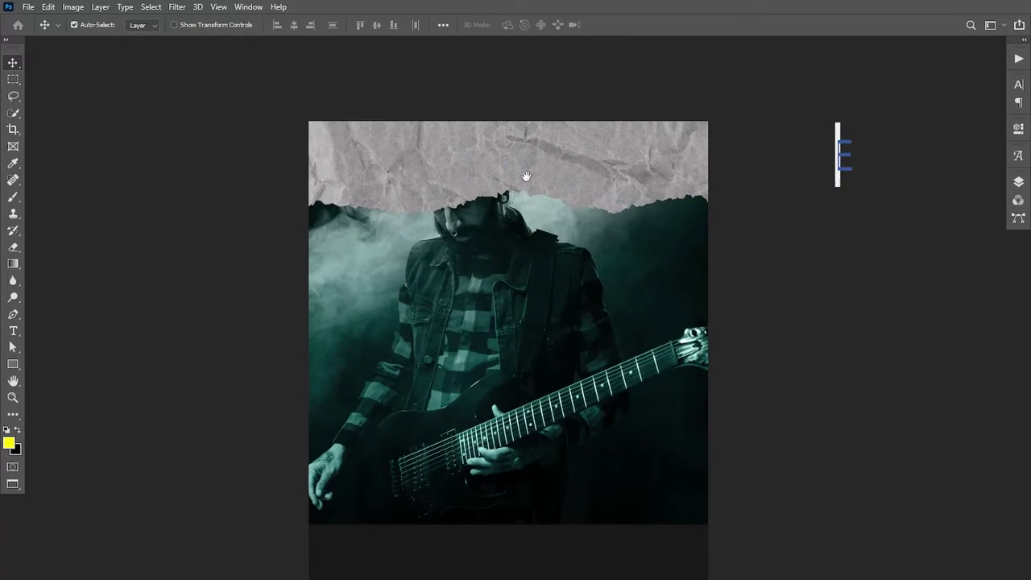
click(1018, 182)
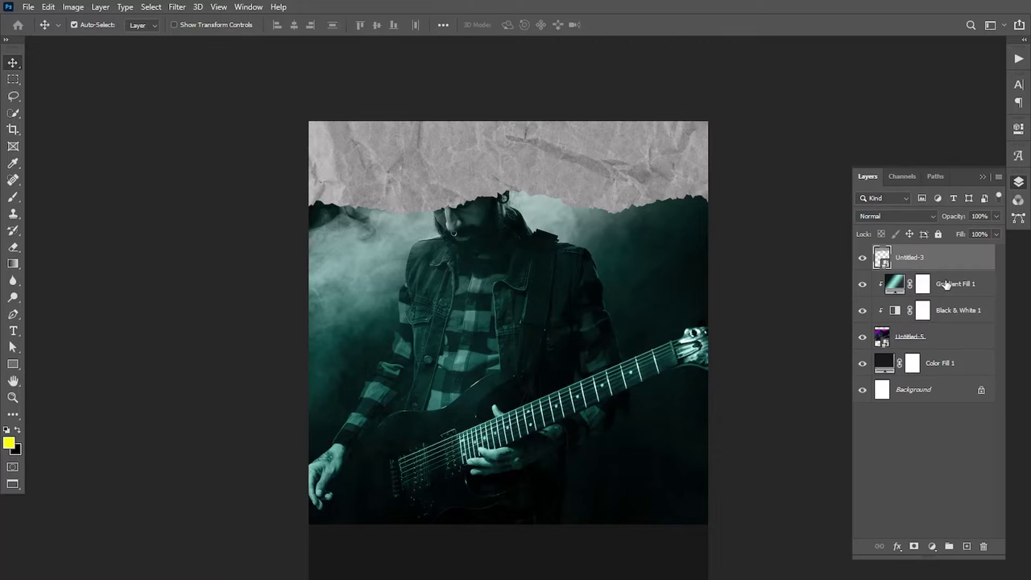
click(927, 339)
key(shift+Up)
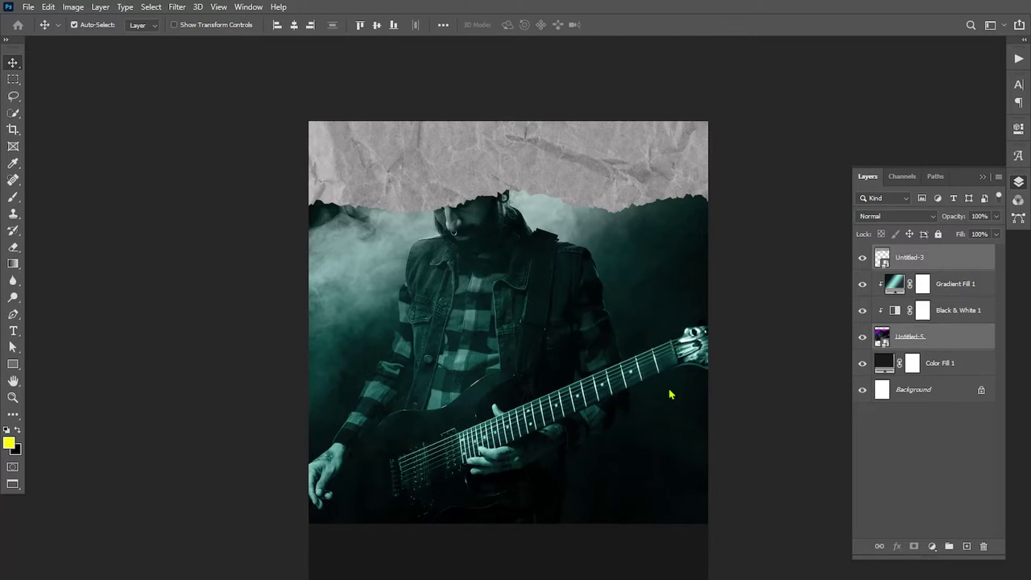
key(shift+Up)
key(shift+Up)
key(shift+Up)
key(Up)
key(Up)
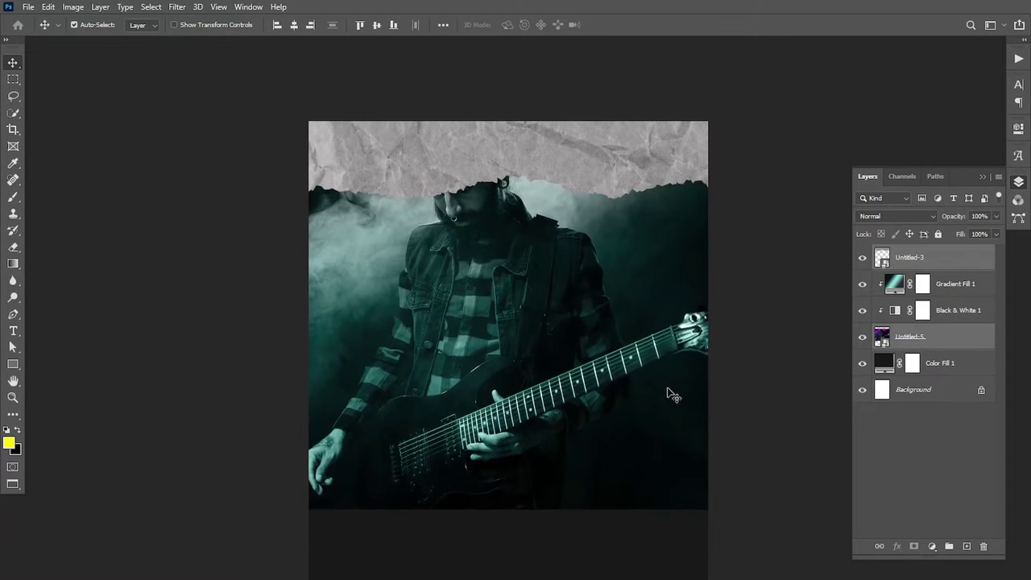
key(Up)
key(Up)
click(967, 266)
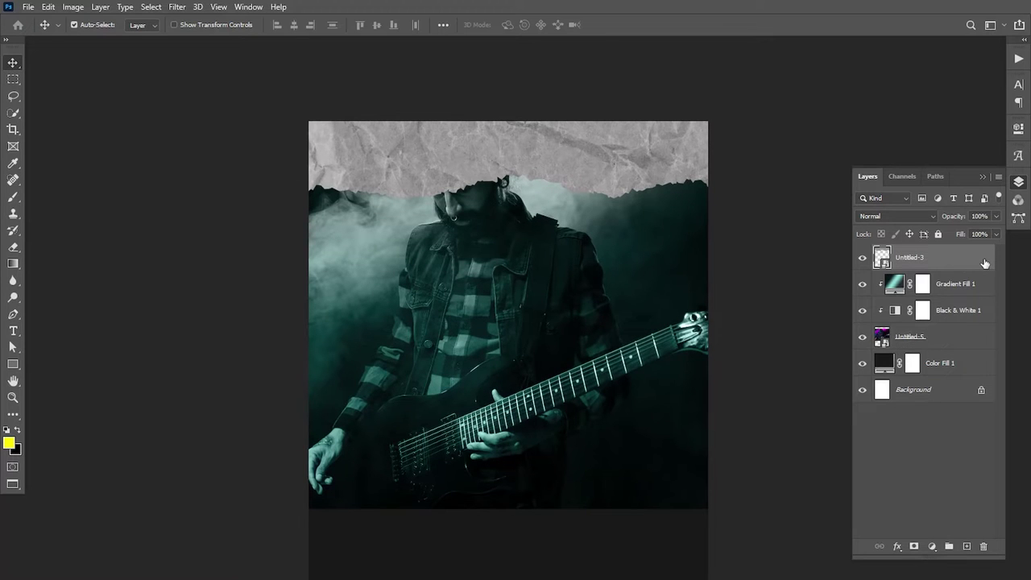
Step: Enable a Multiply drop shadow on the torn paper, pushed further below it
click(561, 488)
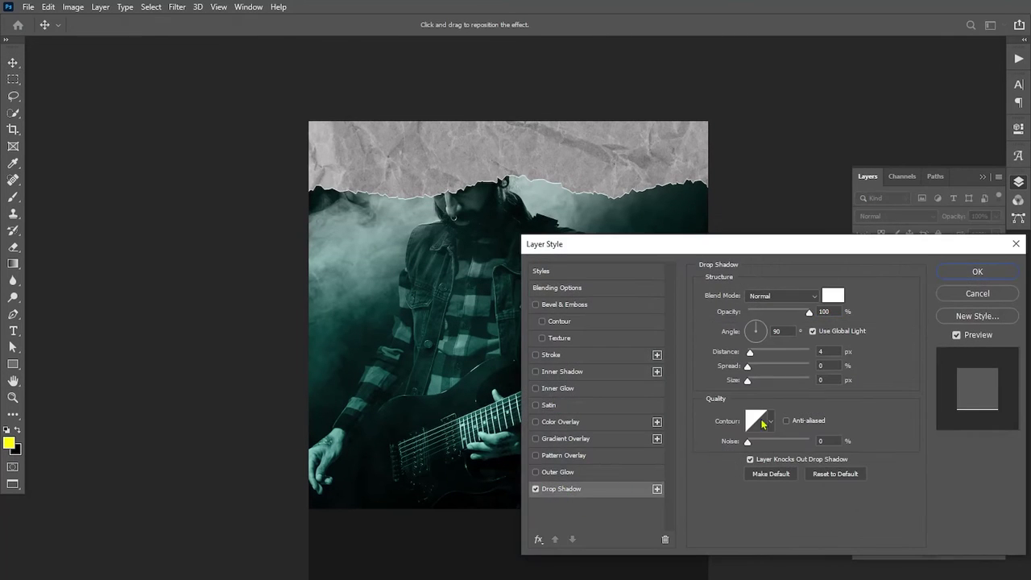
click(827, 299)
drag(717, 472, 675, 512)
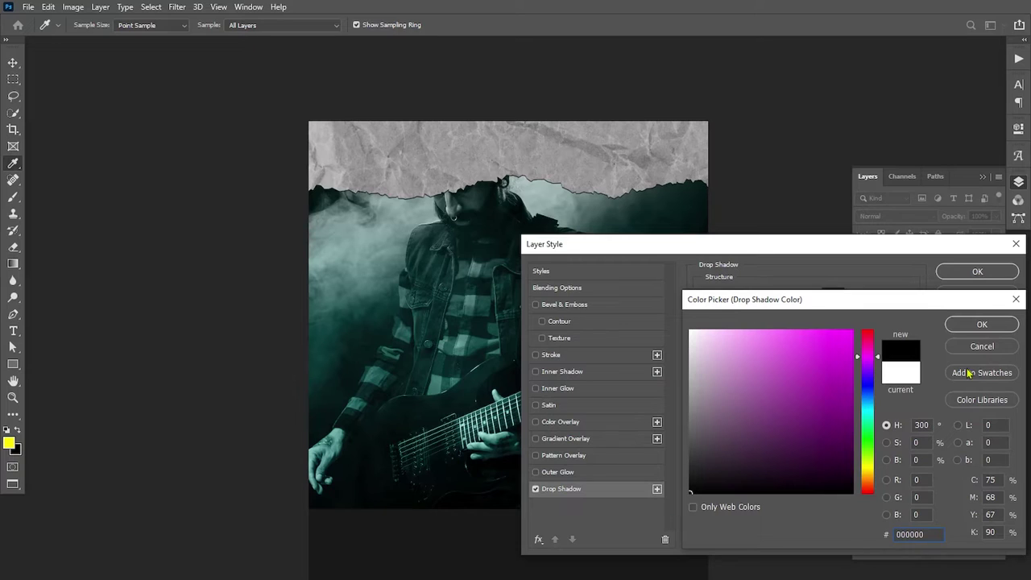
click(966, 331)
mouse_move(749, 352)
mouse_down()
mouse_move(781, 353)
mouse_move(778, 381)
mouse_move(765, 352)
mouse_up()
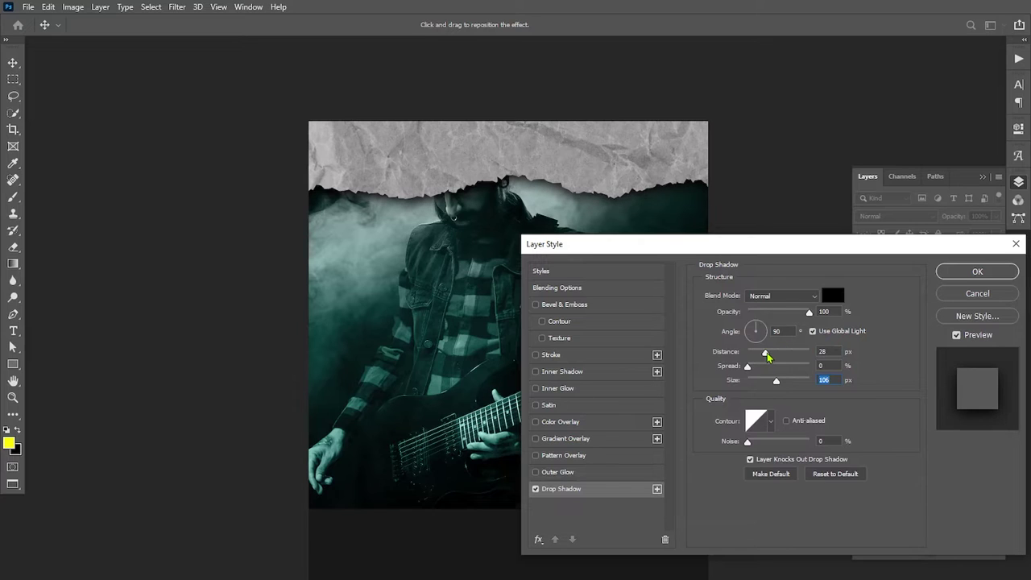
click(757, 298)
Step: Change the shadow colour to #091717, lower its opacity, and apply it
click(833, 295)
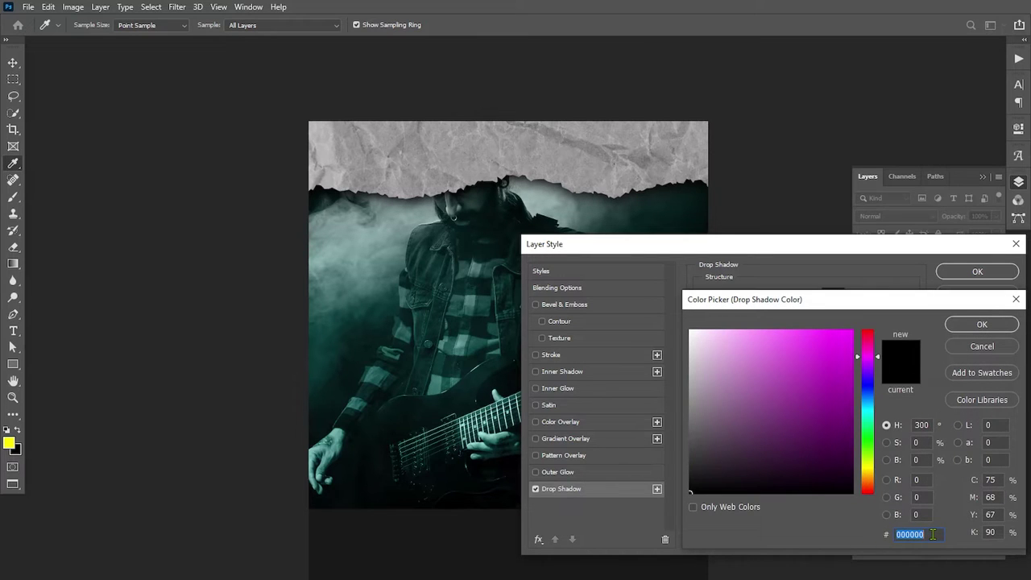
text(091717)
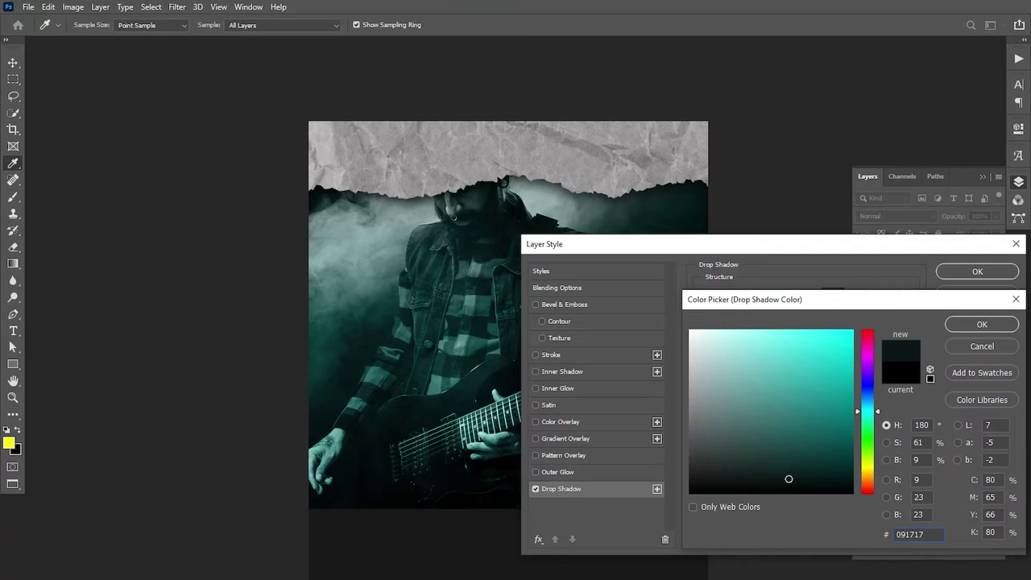
click(962, 323)
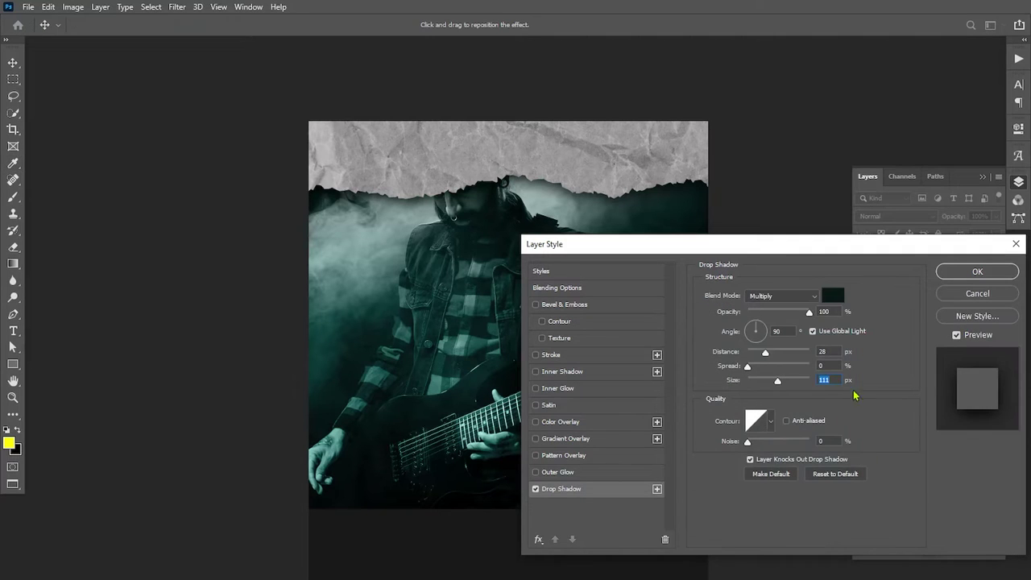
drag(815, 313, 803, 316)
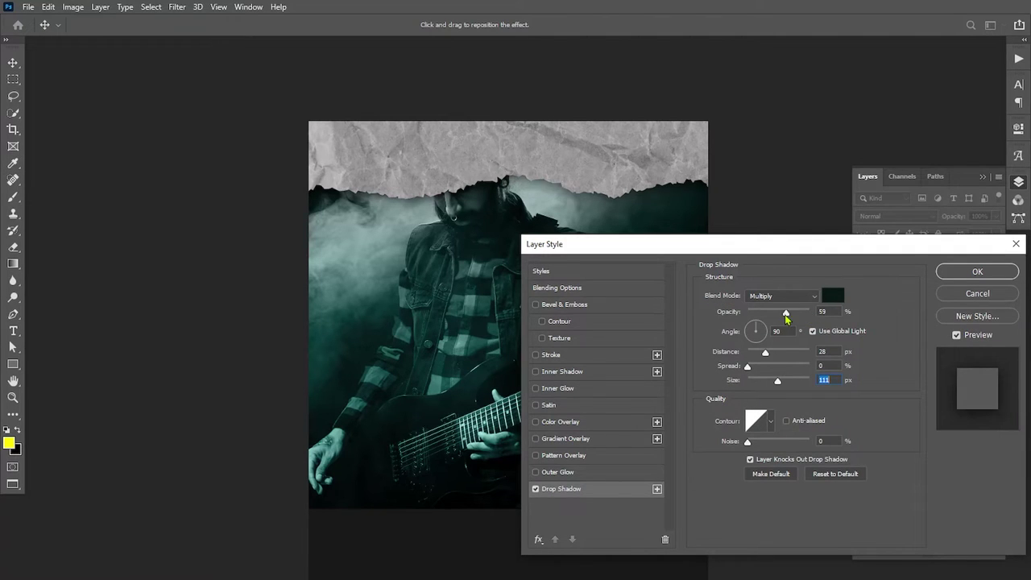
click(952, 274)
click(28, 7)
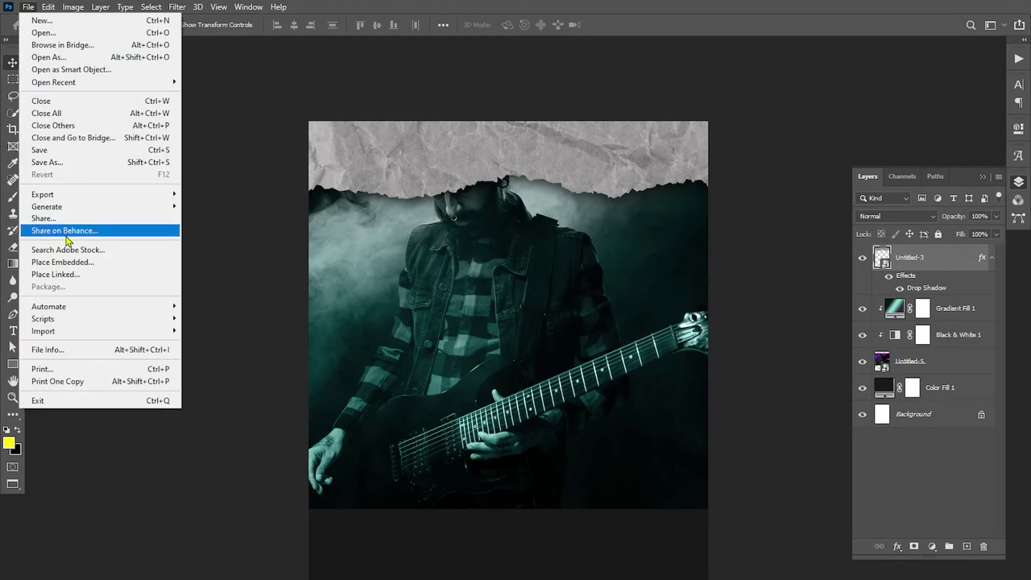
Step: Embed the YOUR LOGO image Untitled-9 at about 12.31% in the paper's top-left corner
click(69, 261)
click(166, 270)
click(319, 307)
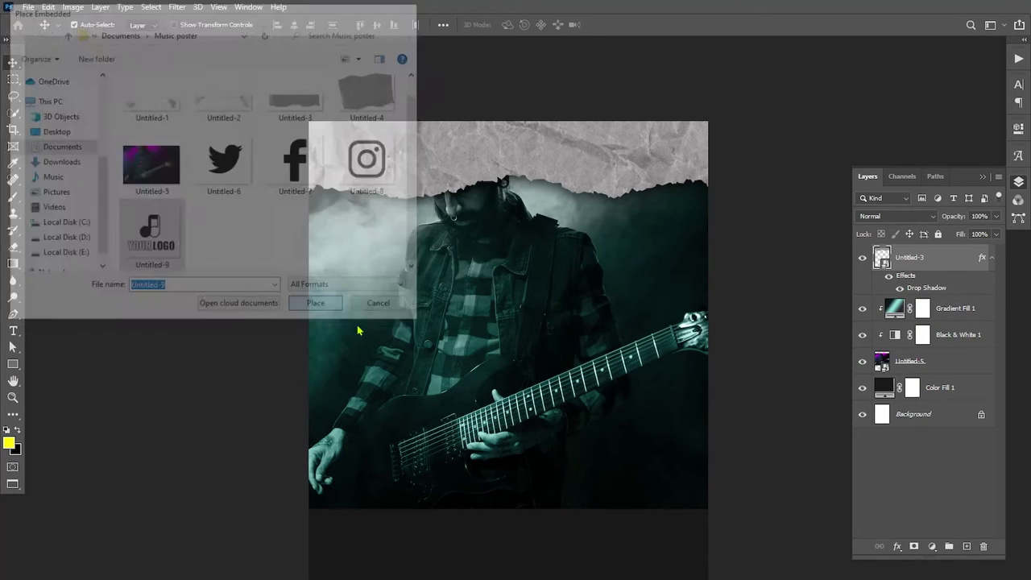
drag(707, 174, 551, 307)
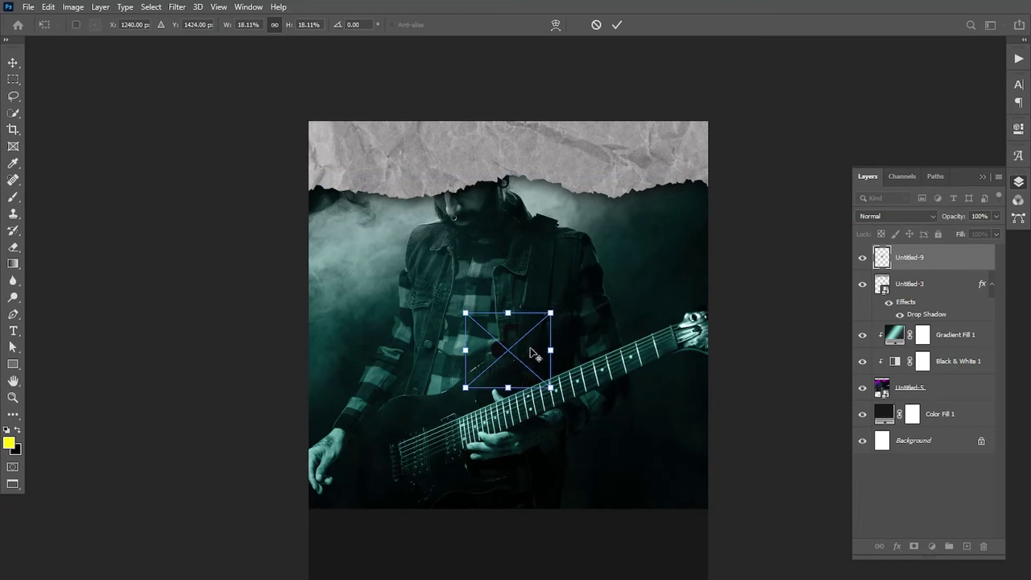
drag(531, 350, 380, 158)
drag(401, 118, 388, 129)
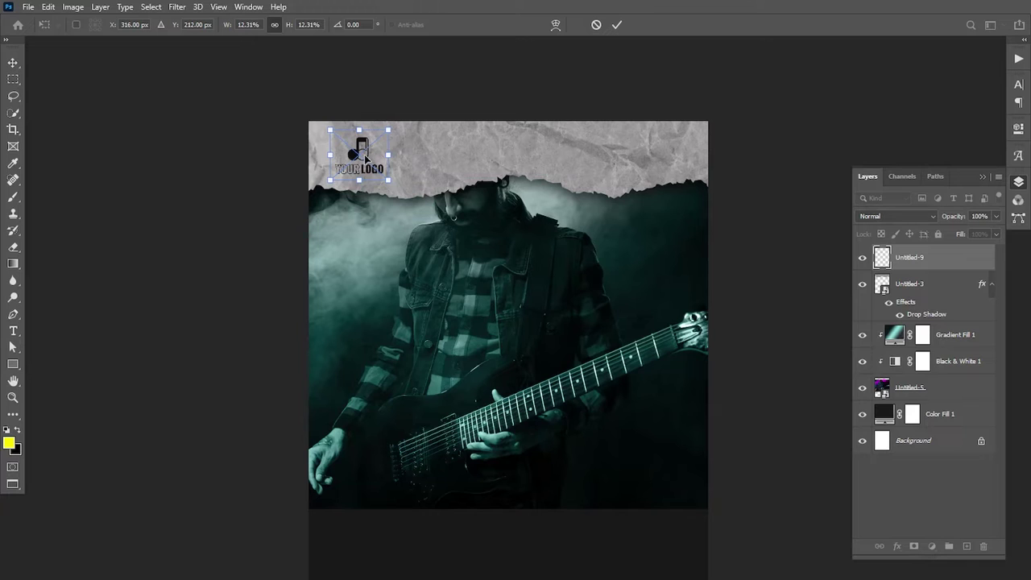
drag(365, 159, 362, 161)
click(617, 24)
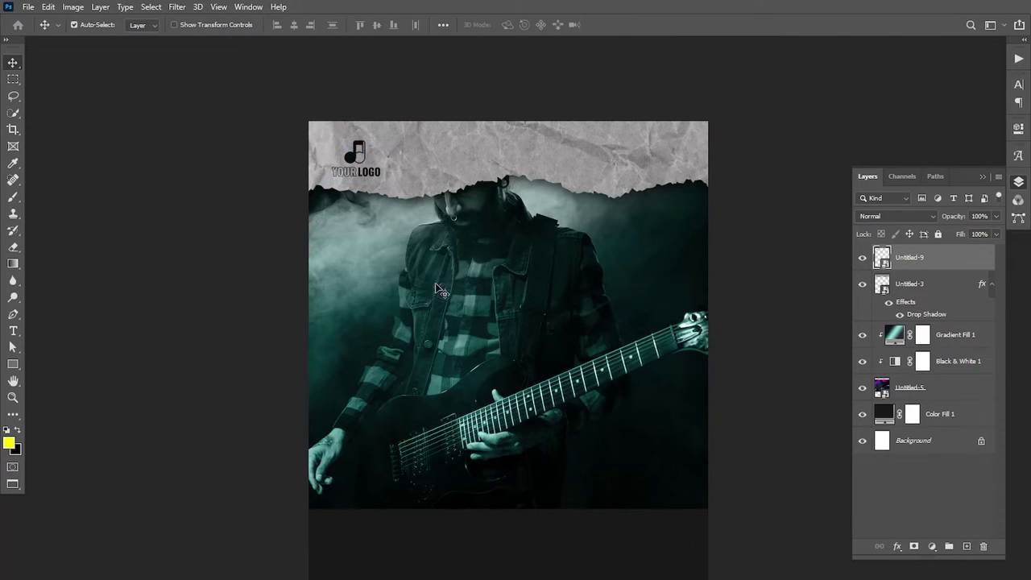
scroll(434, 242, up, 1)
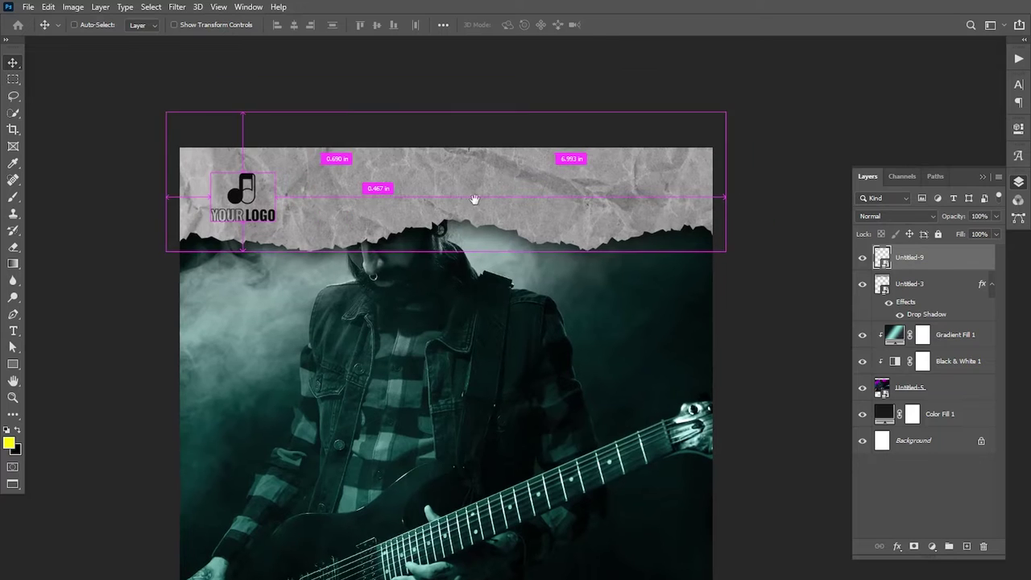
click(28, 6)
Step: Embed the Twitter icon Untitled-6, shrunk small, on the paper banner beside the logo
click(61, 262)
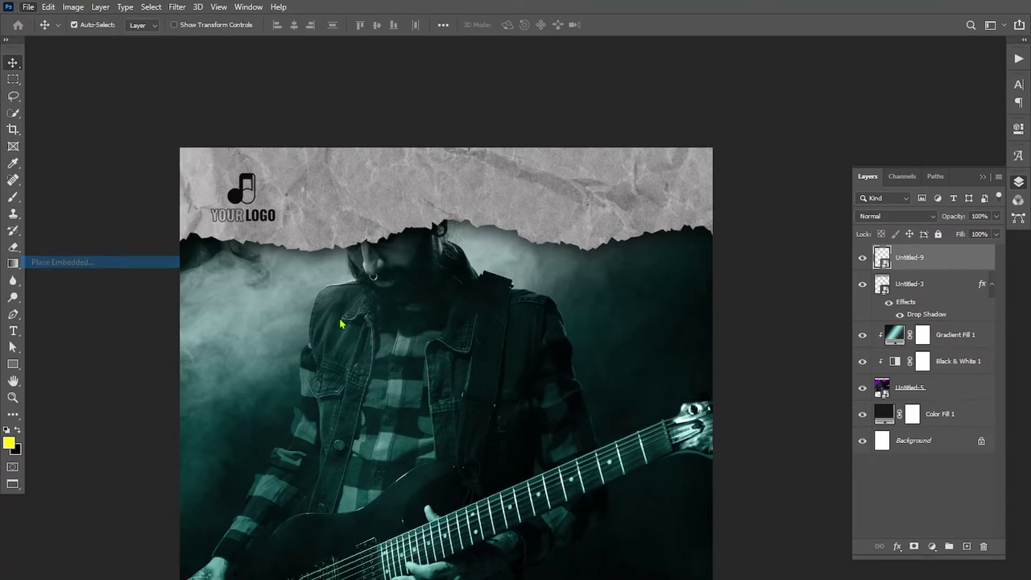
click(225, 182)
click(322, 305)
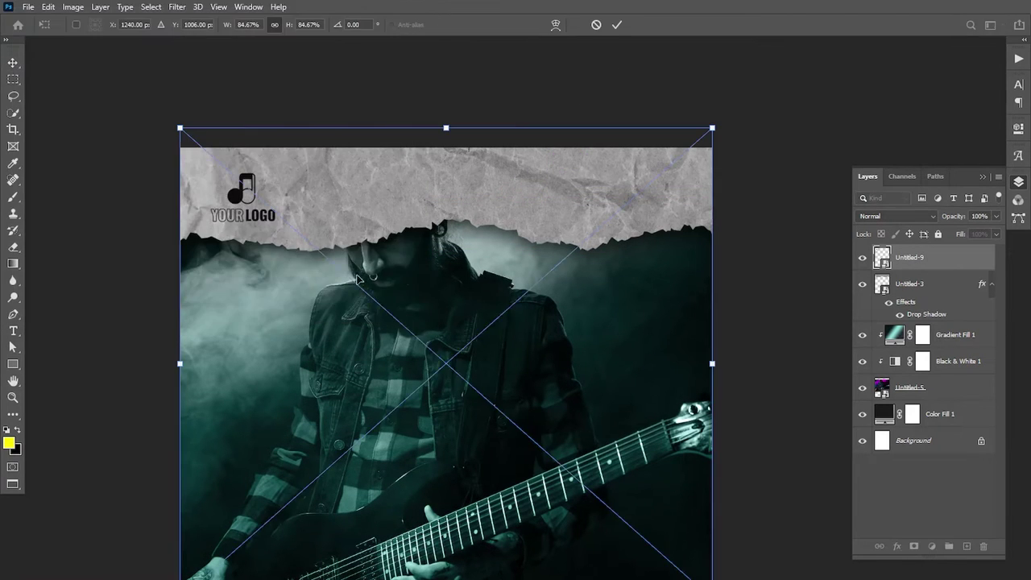
mouse_move(712, 363)
mouse_down()
mouse_move(477, 356)
mouse_move(378, 188)
mouse_move(385, 174)
mouse_up()
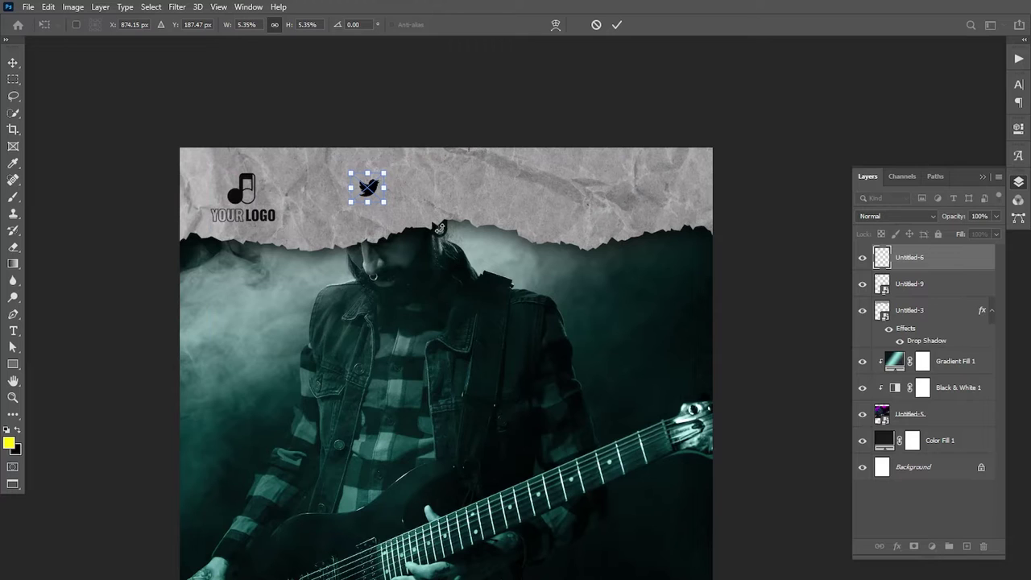
key(Return)
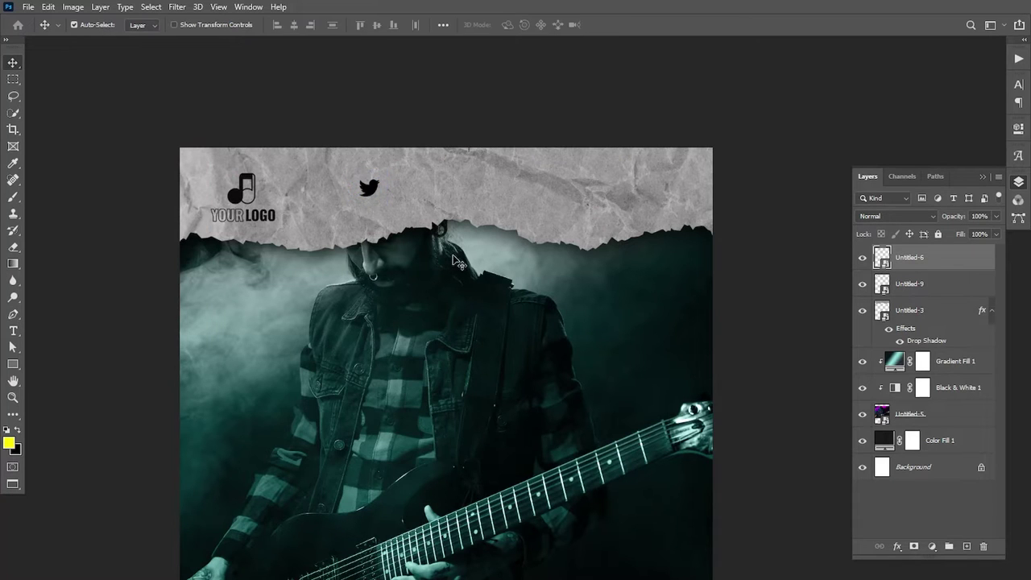
ctrl+click(379, 181)
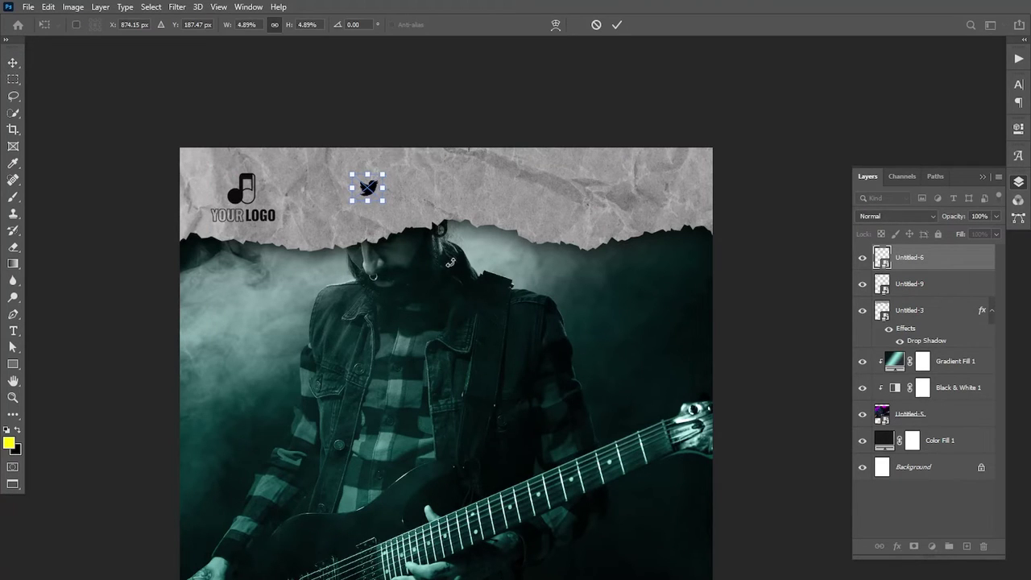
drag(366, 189, 335, 190)
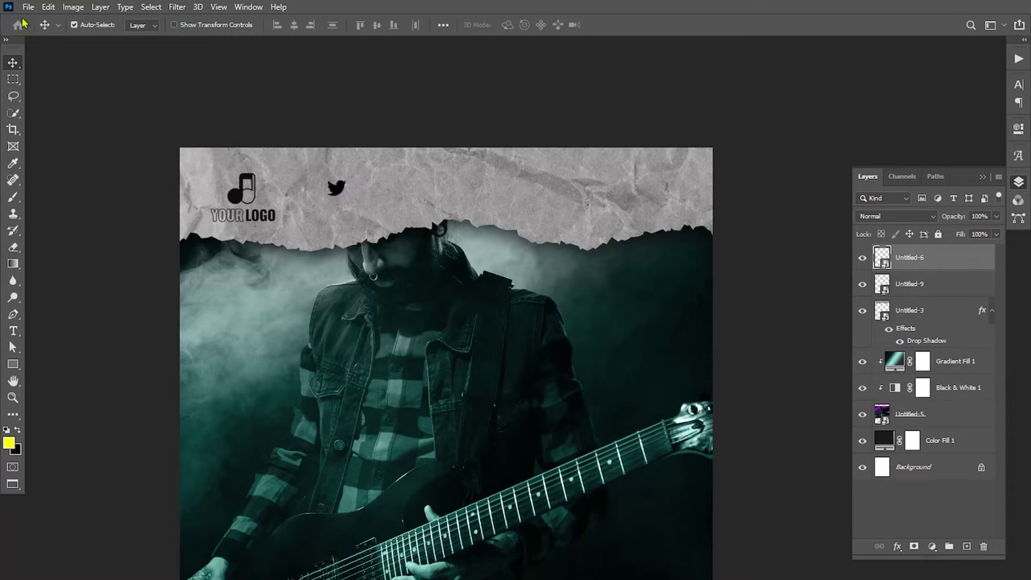
Step: Embed the Facebook icon Untitled-7, shrunk onto the banner right of the Twitter icon
click(28, 7)
click(77, 263)
click(298, 185)
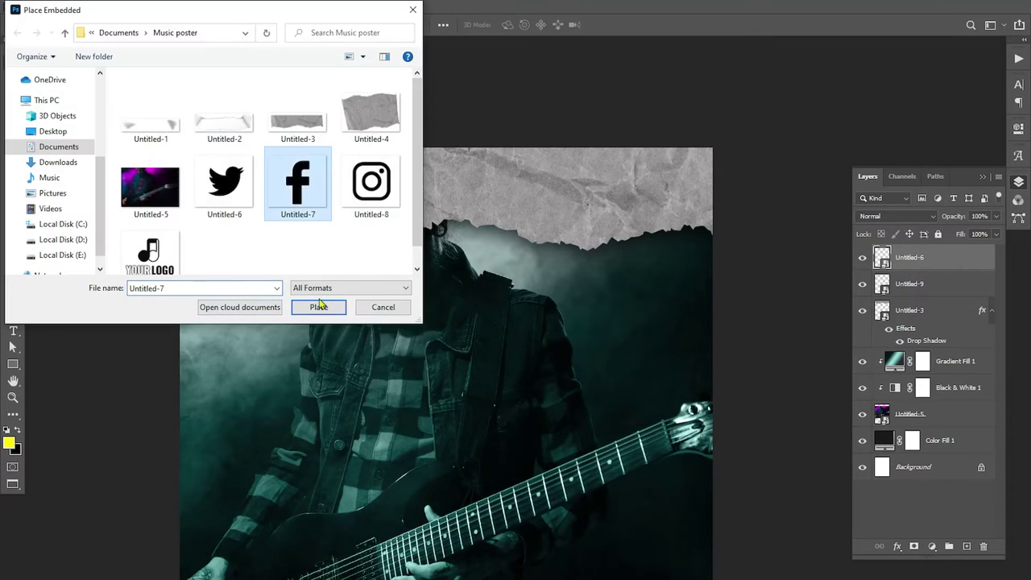
click(318, 306)
mouse_move(712, 128)
mouse_down()
mouse_move(469, 340)
mouse_move(412, 234)
mouse_move(417, 177)
mouse_move(434, 172)
mouse_move(435, 192)
mouse_up()
key(Return)
click(13, 331)
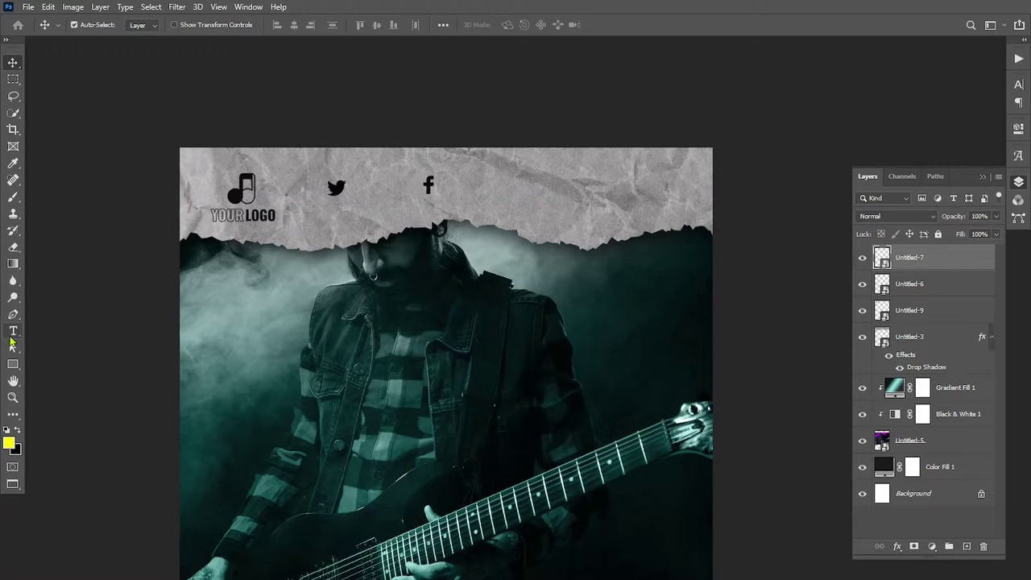
Step: Type 'YOUR ACCOUNT' in Oswald and scale it down beside the Twitter icon
click(330, 231)
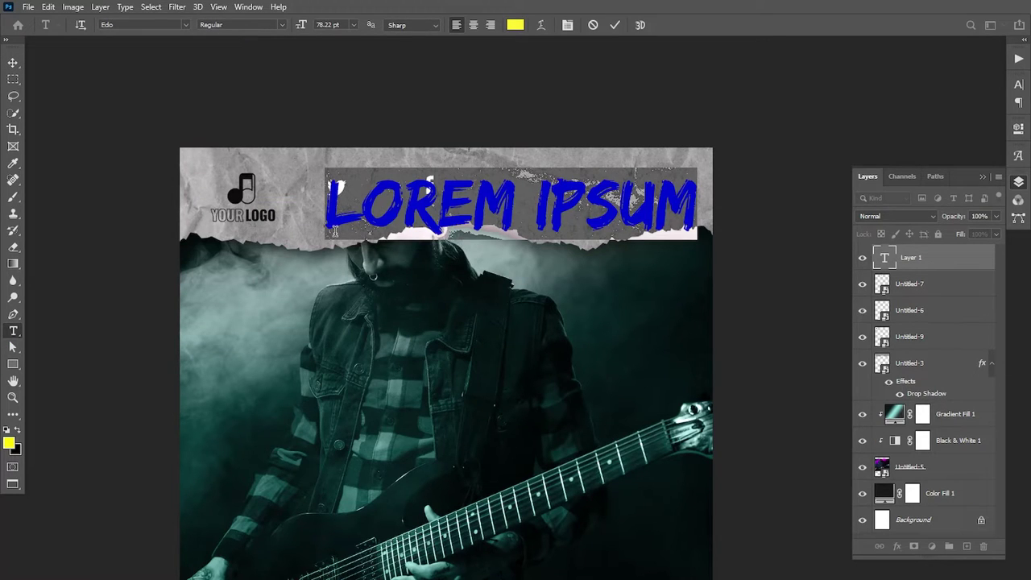
text(YOUR)
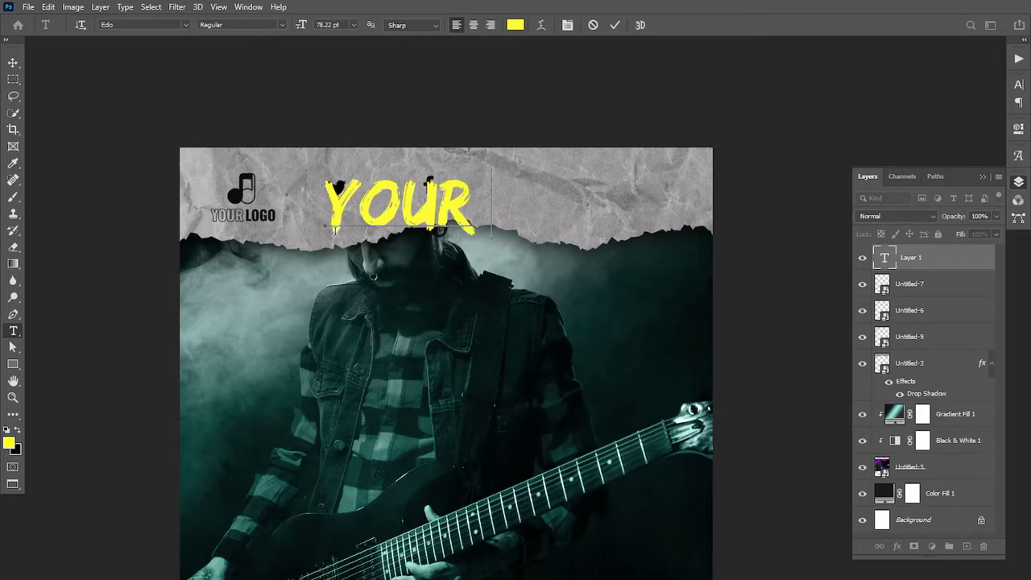
text( ACCOUN)
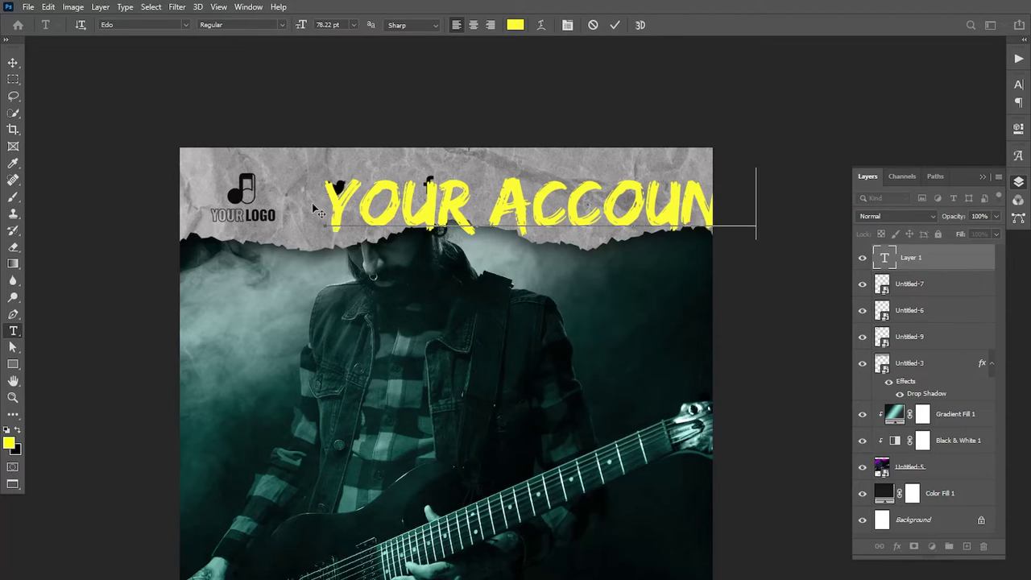
key(ctrl+a)
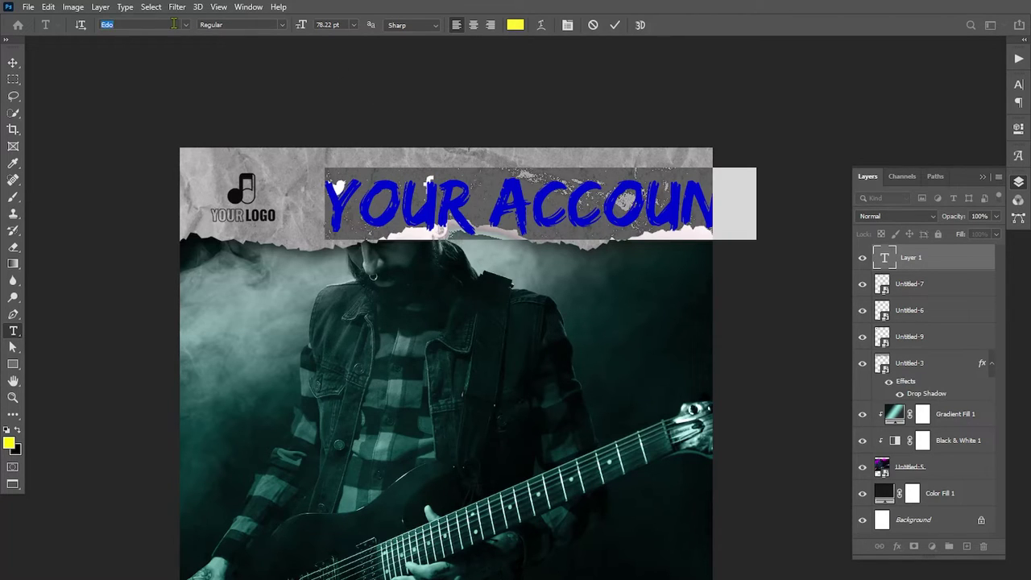
text(os)
key(Down)
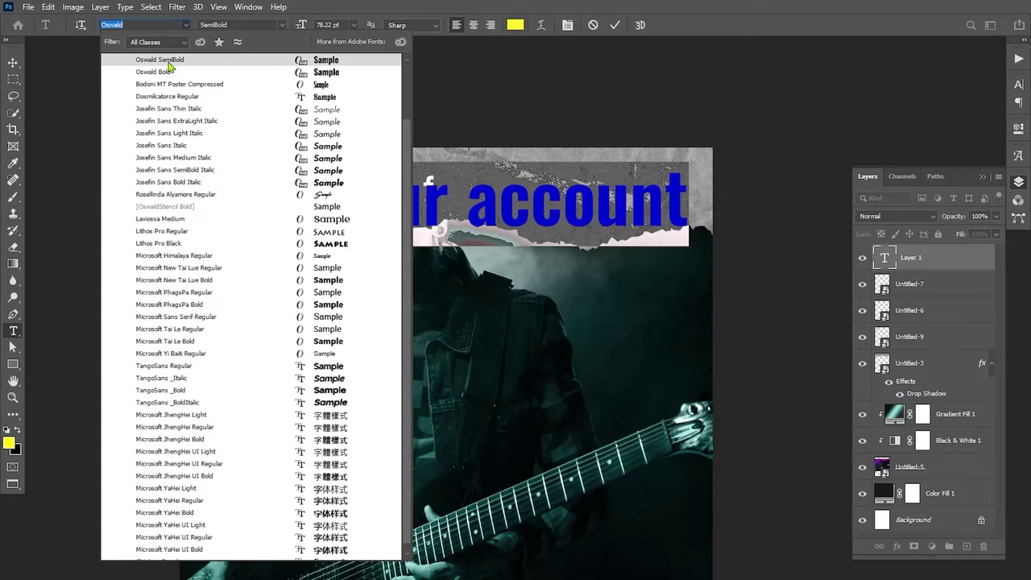
click(167, 63)
key(ctrl+Return)
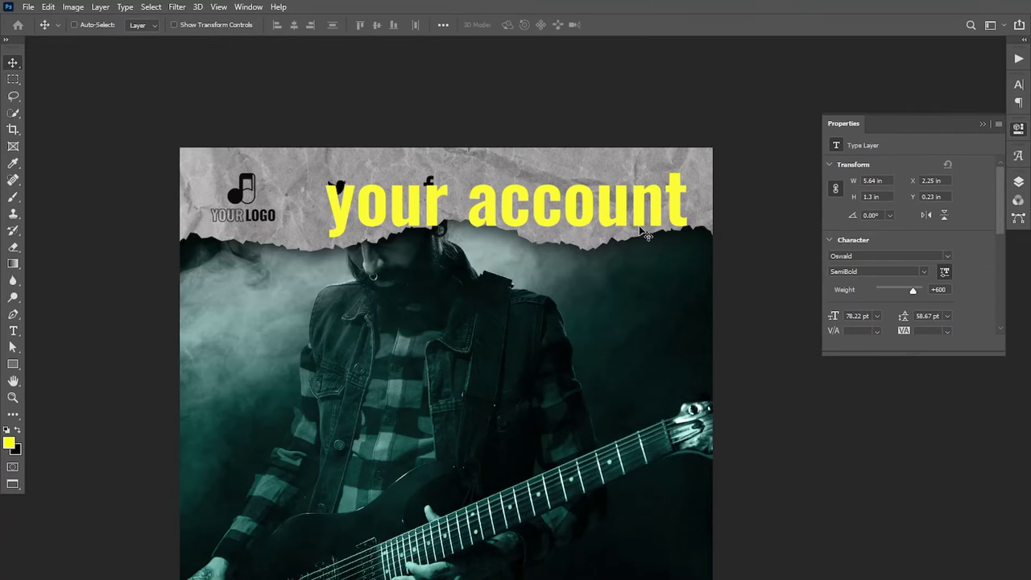
key(ctrl+t)
mouse_move(688, 163)
mouse_down()
mouse_move(534, 193)
mouse_move(381, 186)
mouse_up()
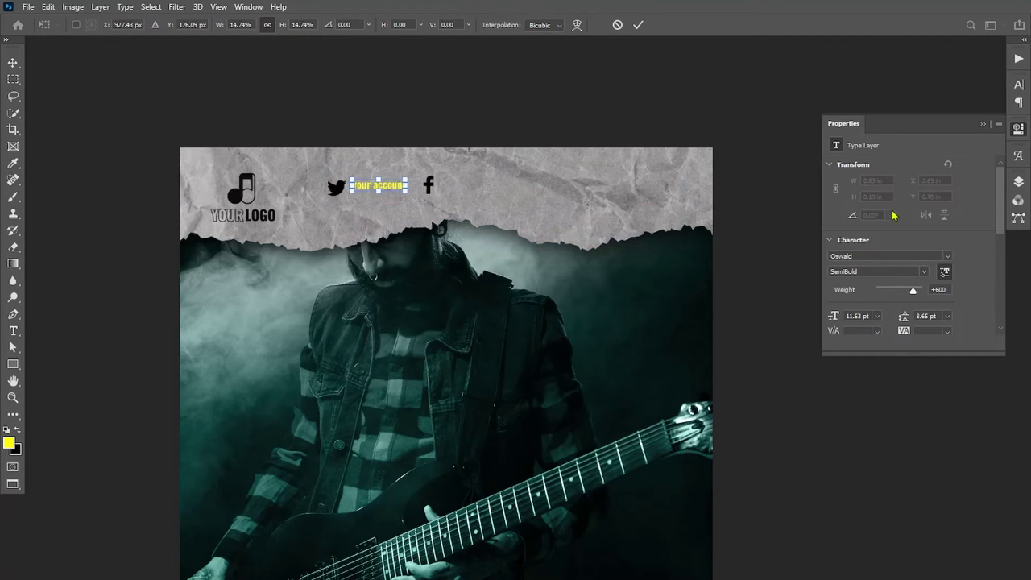
key(Return)
Step: Set the 'your account' text to Oswald Medium weight in black
click(1018, 182)
double_click(886, 258)
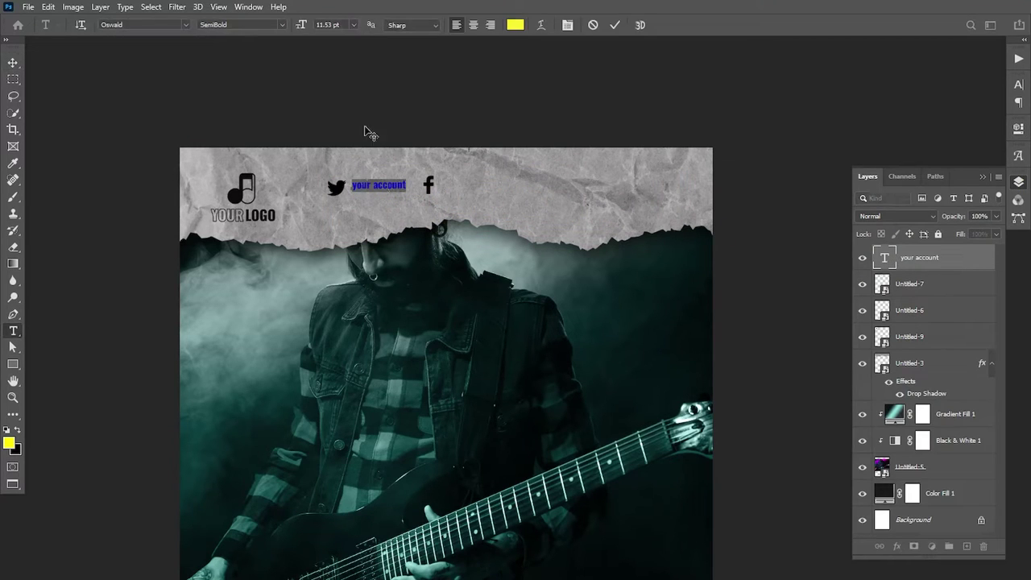
click(280, 28)
click(234, 66)
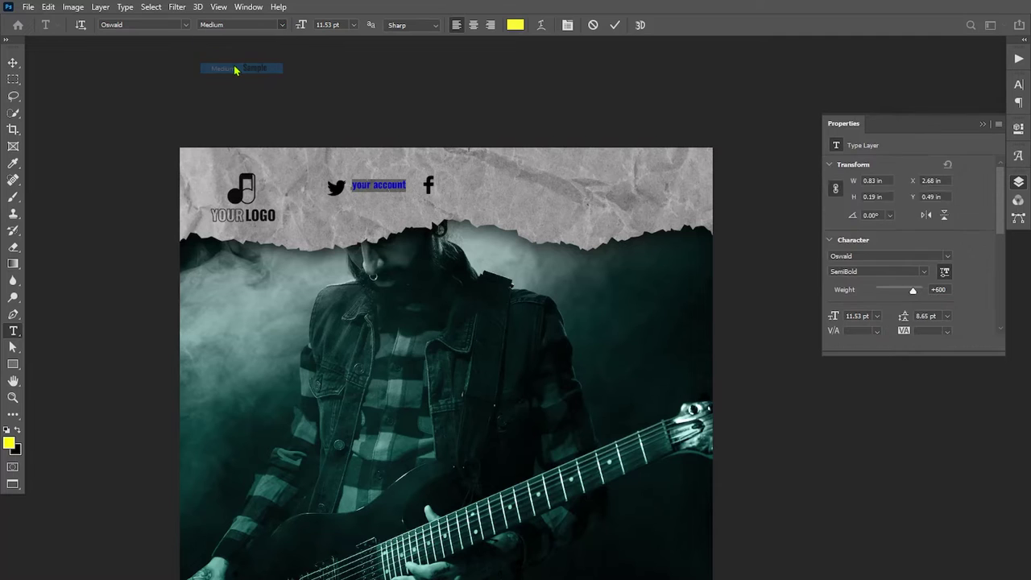
click(1018, 181)
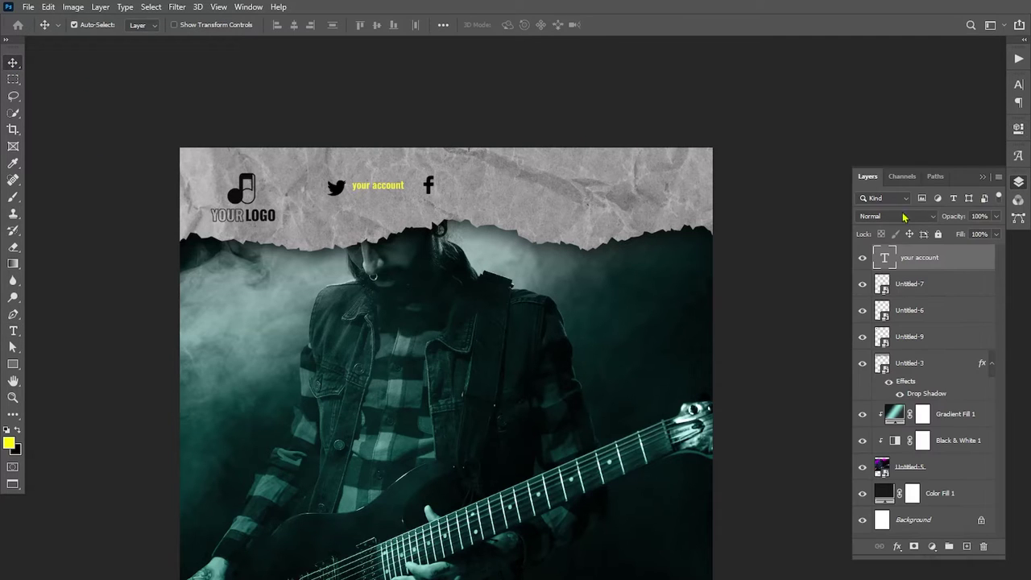
double_click(885, 257)
click(515, 25)
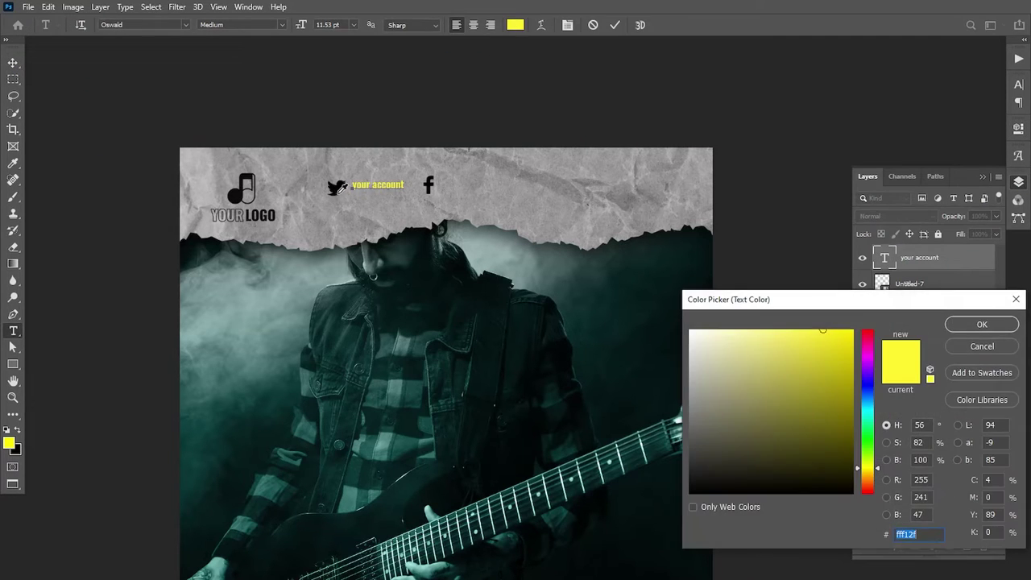
click(981, 324)
click(13, 62)
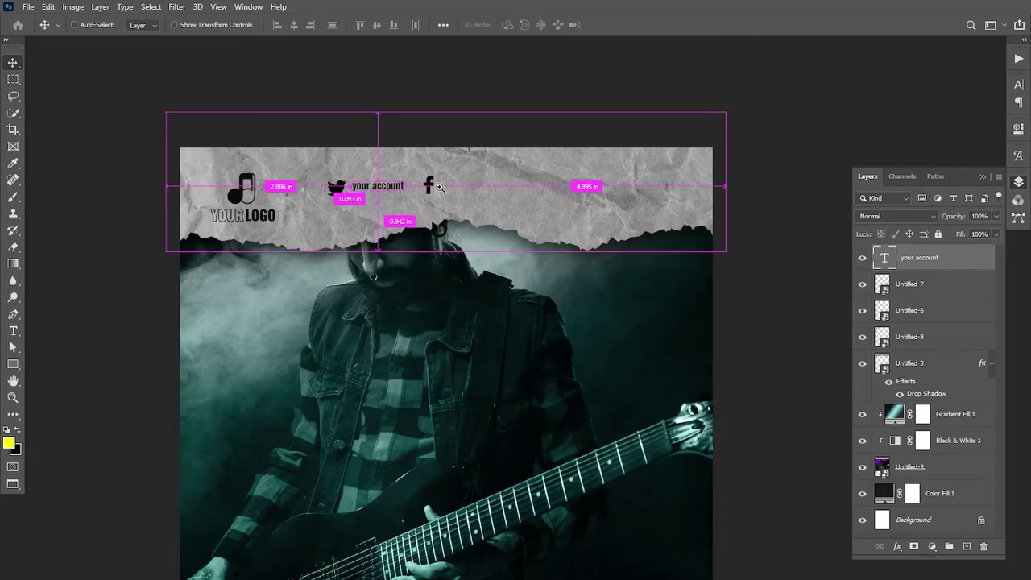
Step: Duplicate the 'your account' label to sit right of the Facebook icon
scroll(427, 211, up, 1)
drag(382, 195, 491, 194)
key(Right)
key(Right)
key(Right)
key(Right)
key(Right)
key(Right)
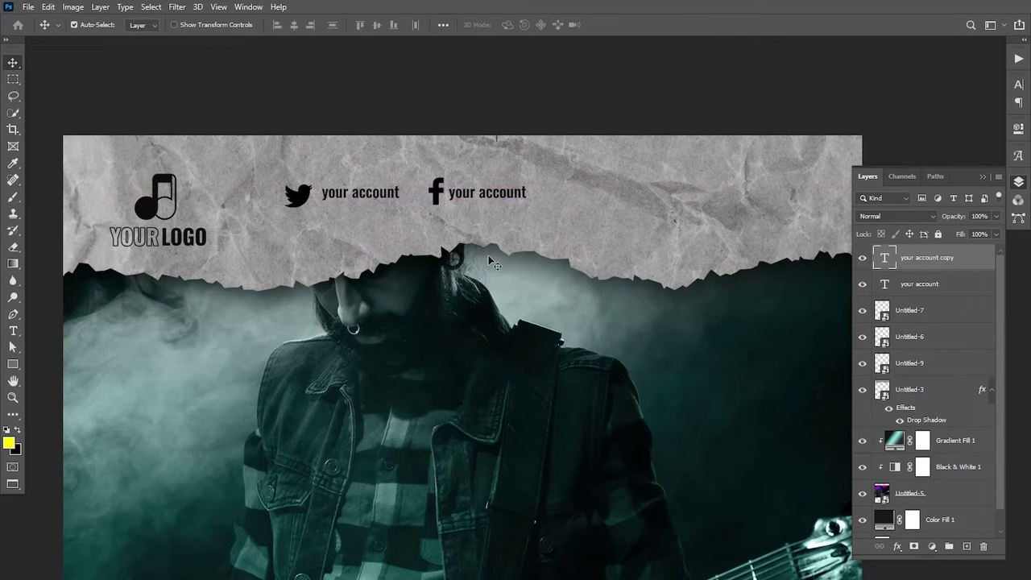
key(Right)
key(Right)
key(Right)
key(Right)
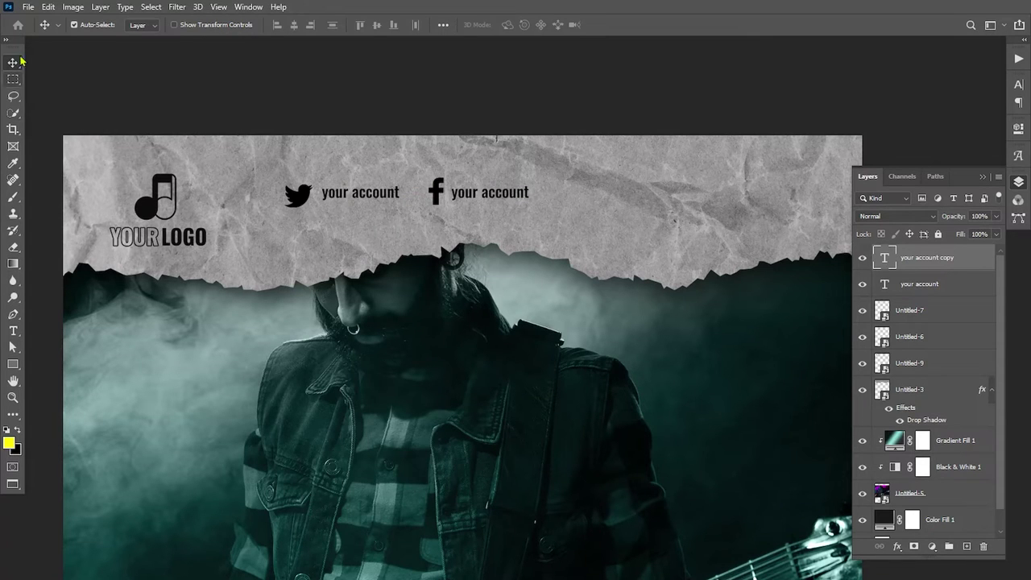
Step: Embed the Instagram icon Untitled-8 and shrink it to about 4.12% after the label
click(29, 6)
click(64, 261)
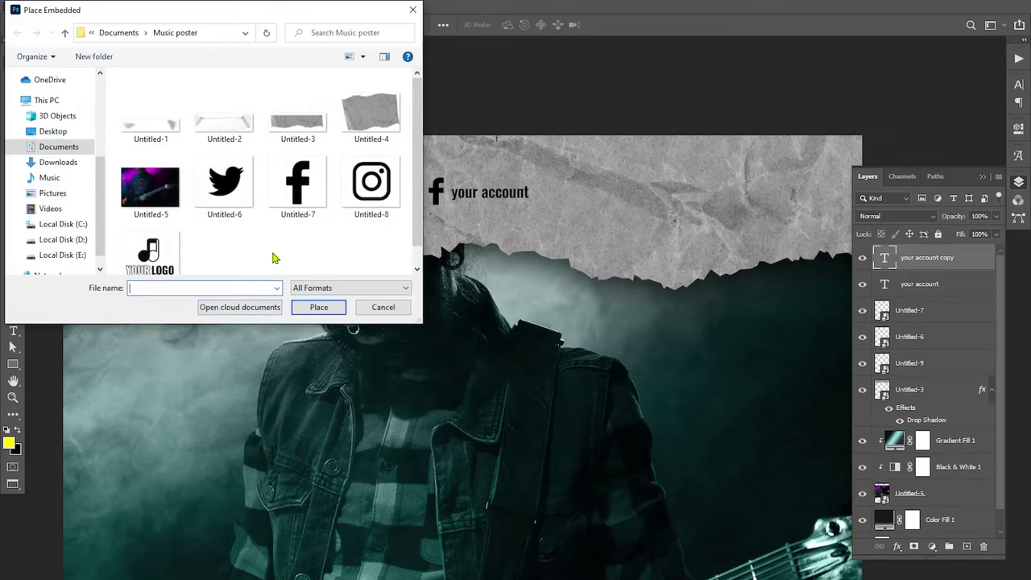
click(371, 181)
click(328, 305)
alt+click(550, 299)
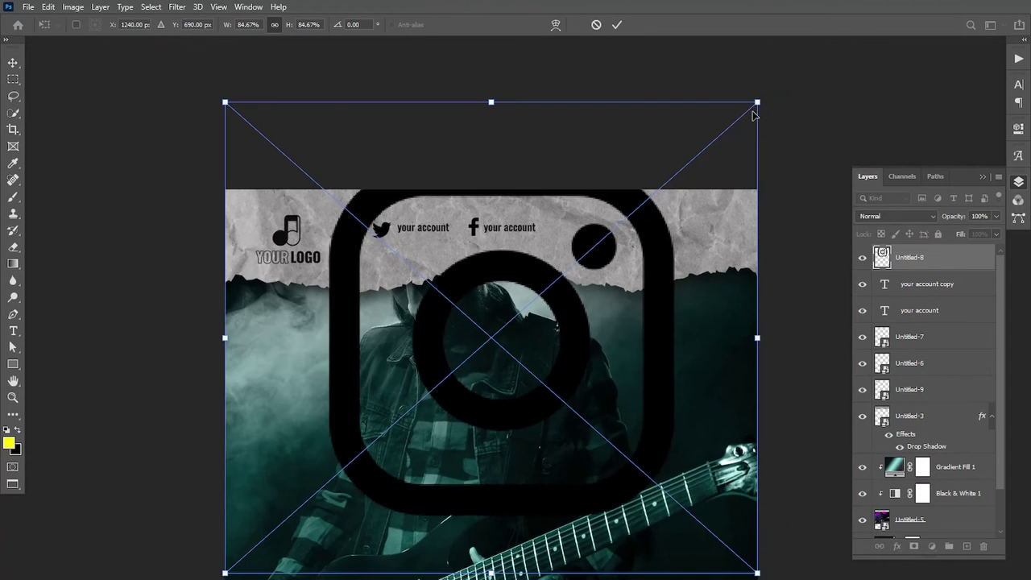
mouse_move(755, 102)
mouse_down()
mouse_move(496, 325)
mouse_move(564, 217)
mouse_up()
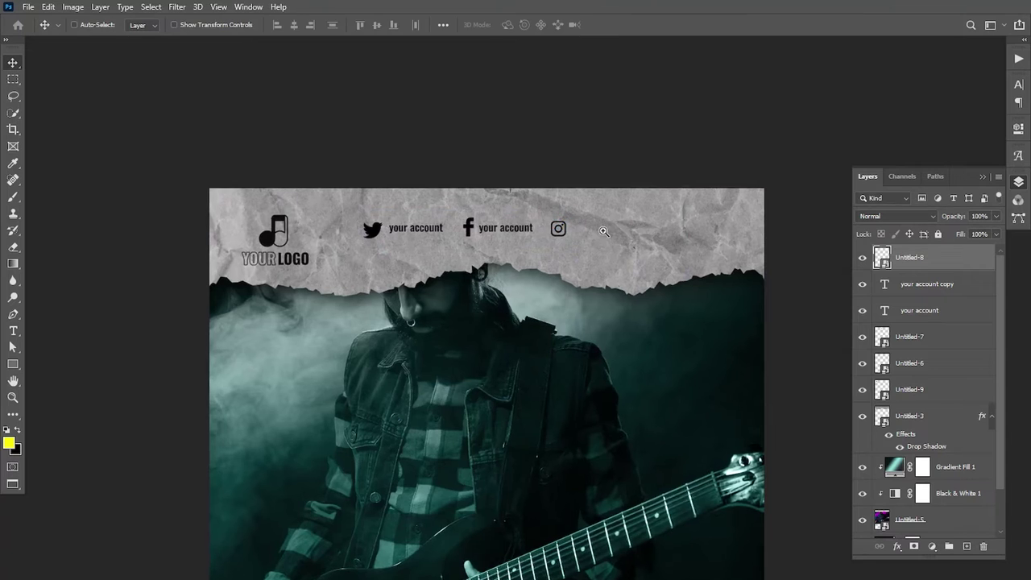
scroll(580, 250, up, 2)
Step: Enlarge the Instagram icon slightly and line it up with the social row
drag(547, 215, 551, 211)
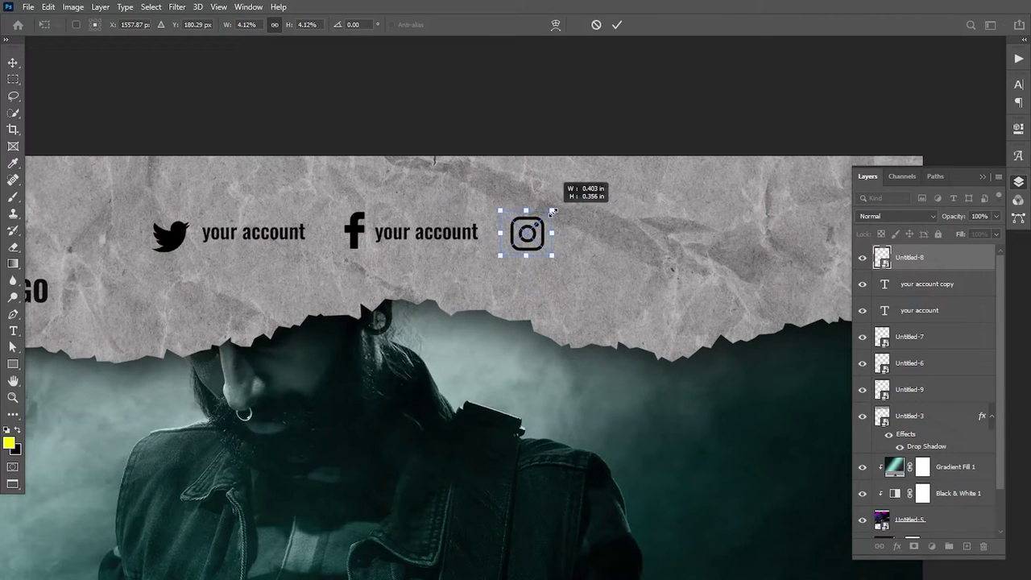
key(Return)
drag(536, 234, 534, 231)
key(Right)
key(Right)
key(Right)
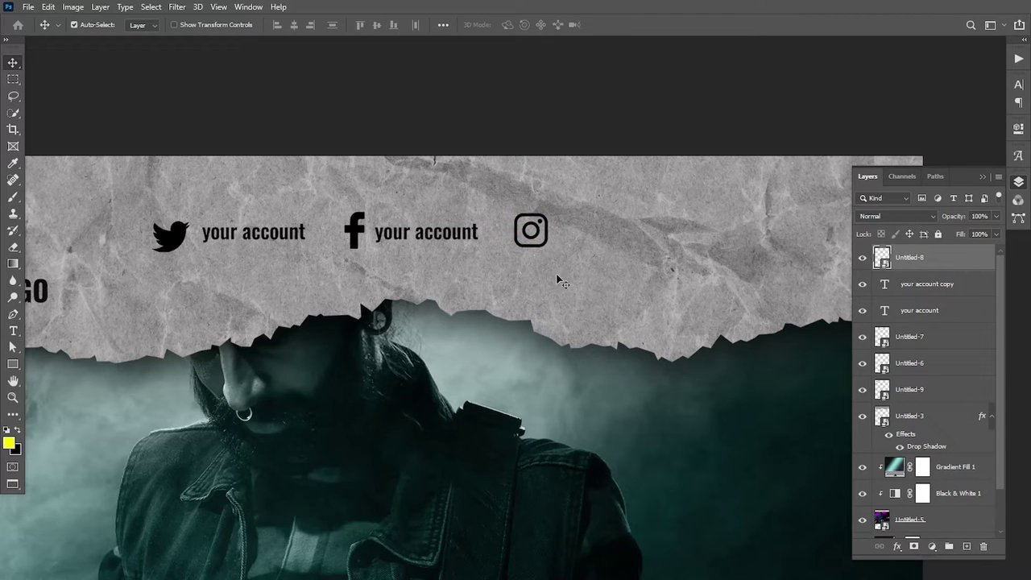
Step: Alt-drag a copy of a 'your account' label beside the Instagram icon and nudge it into place
drag(451, 246, 634, 245)
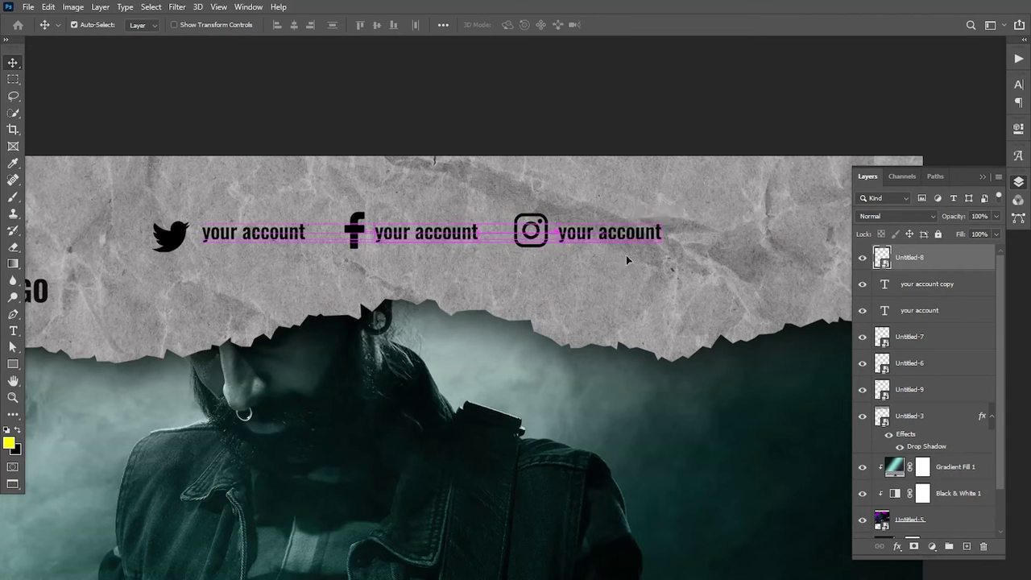
key(Up)
key(Up)
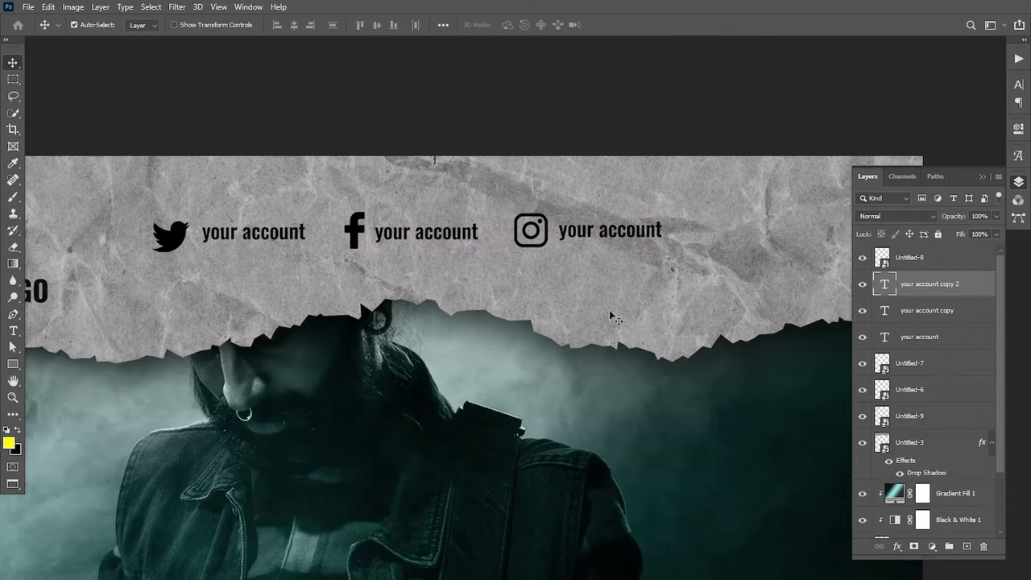
key(Right)
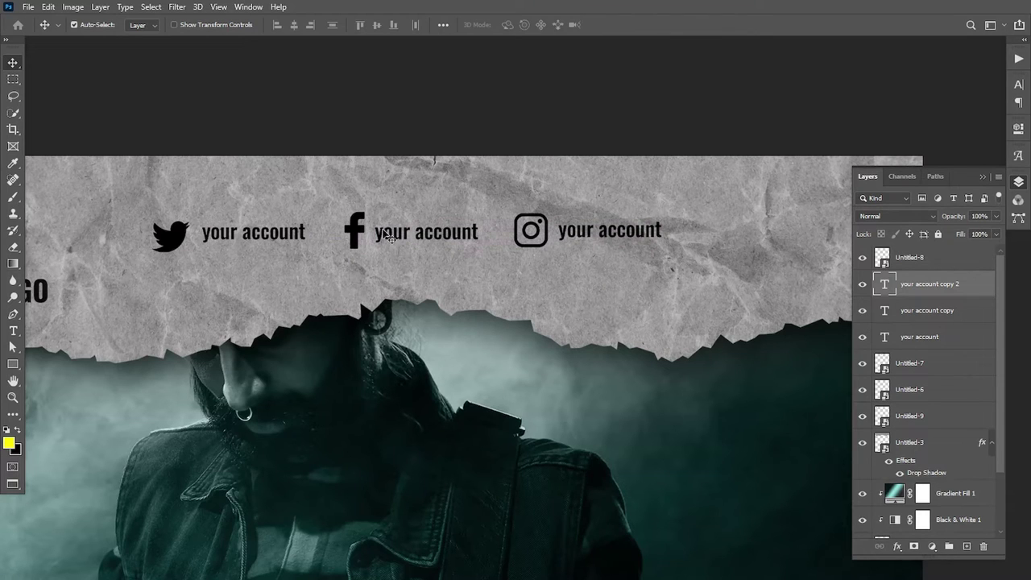
Step: Shift the Facebook icon and its label slightly left
click(862, 363)
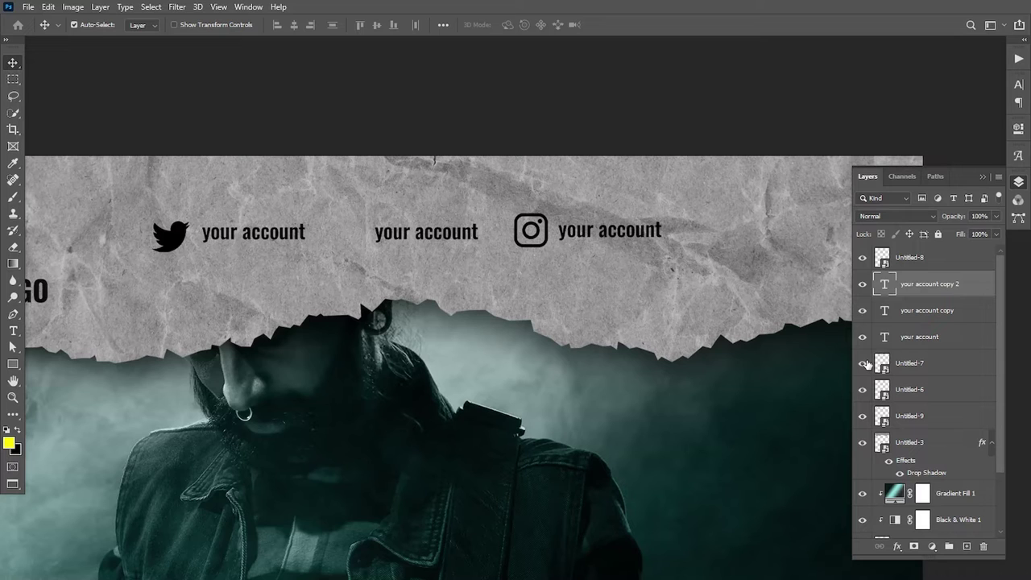
click(910, 363)
ctrl+click(916, 313)
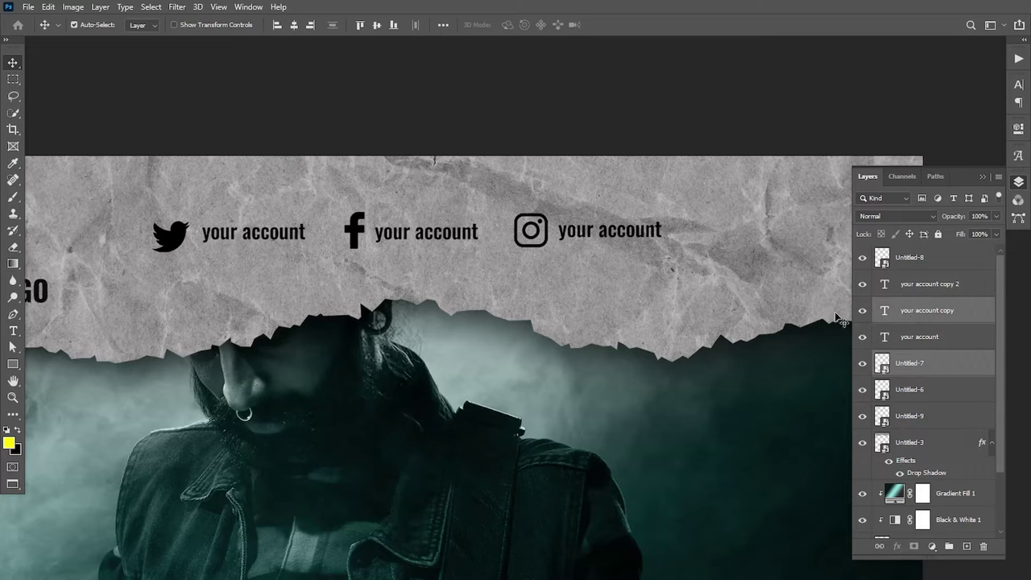
key(Left)
key(Left)
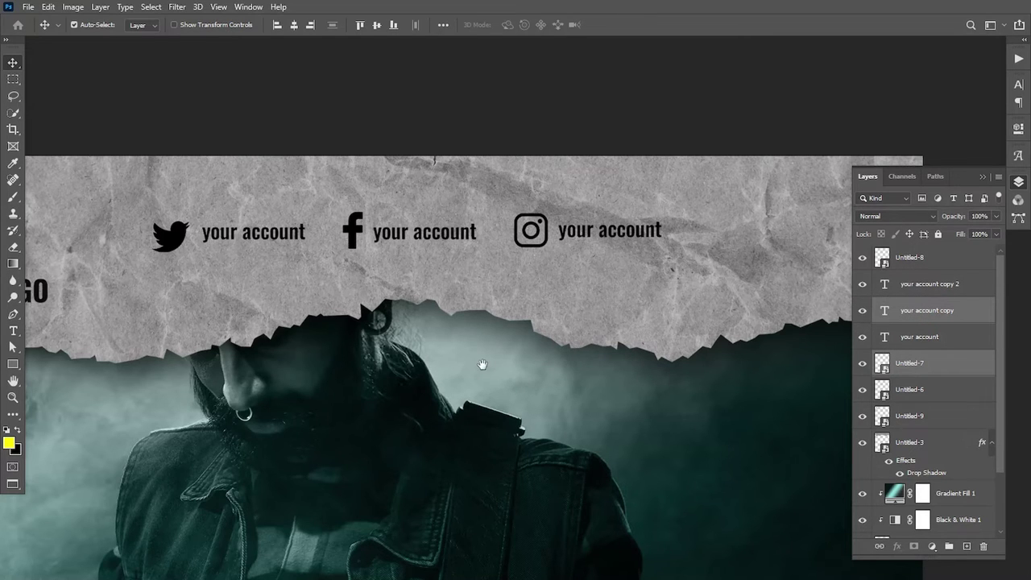
key(ctrl+minus)
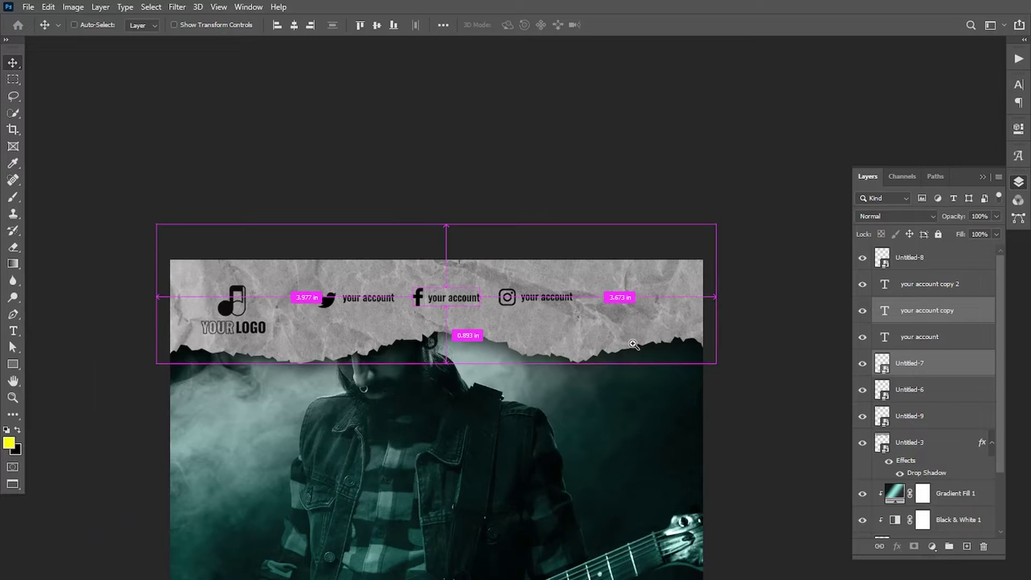
Step: Select all three social icons with their labels and nudge the whole row slightly lower
scroll(633, 343, up, 1)
ctrl+click(923, 290)
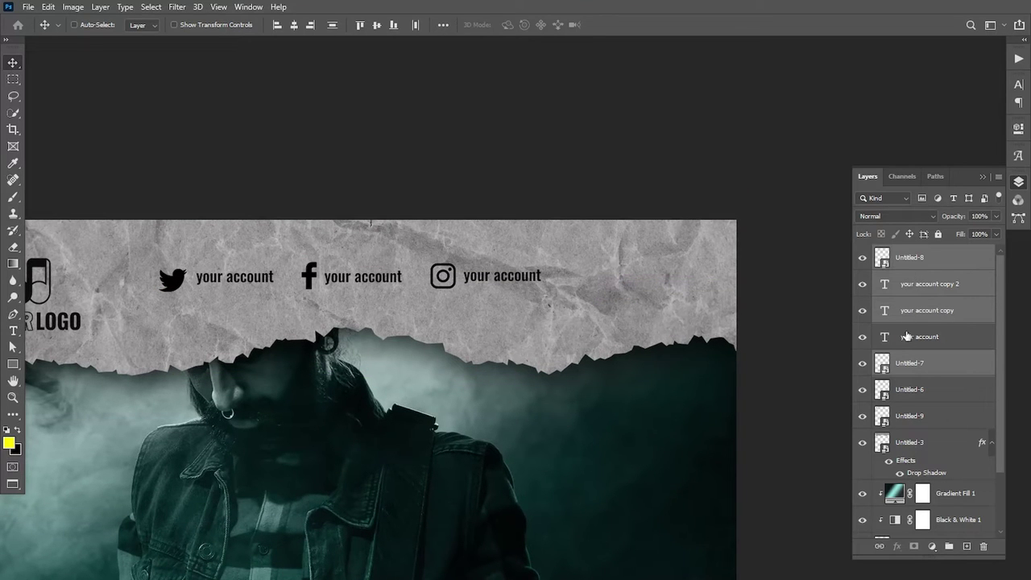
ctrl+click(906, 339)
ctrl+click(871, 394)
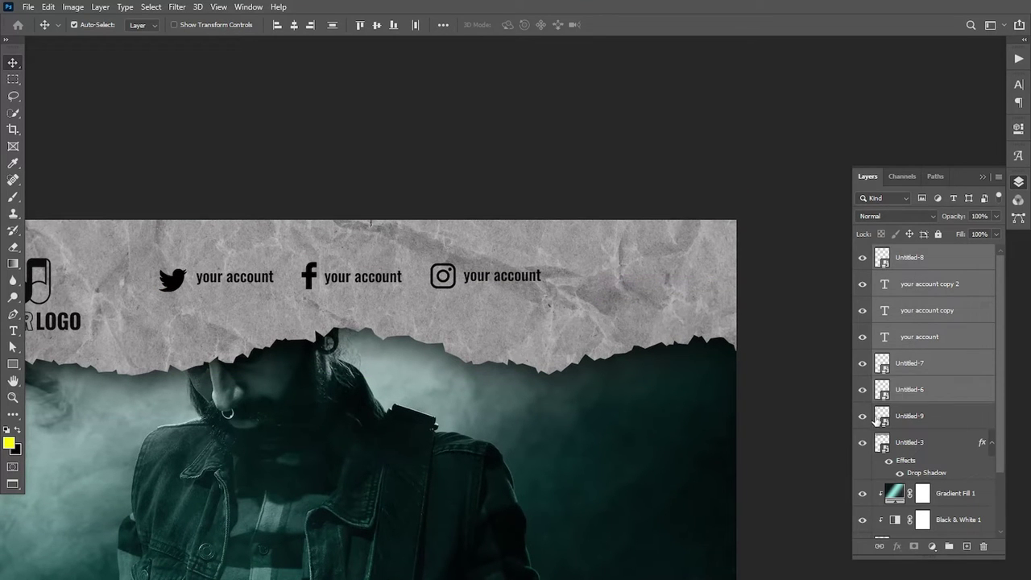
key(Down)
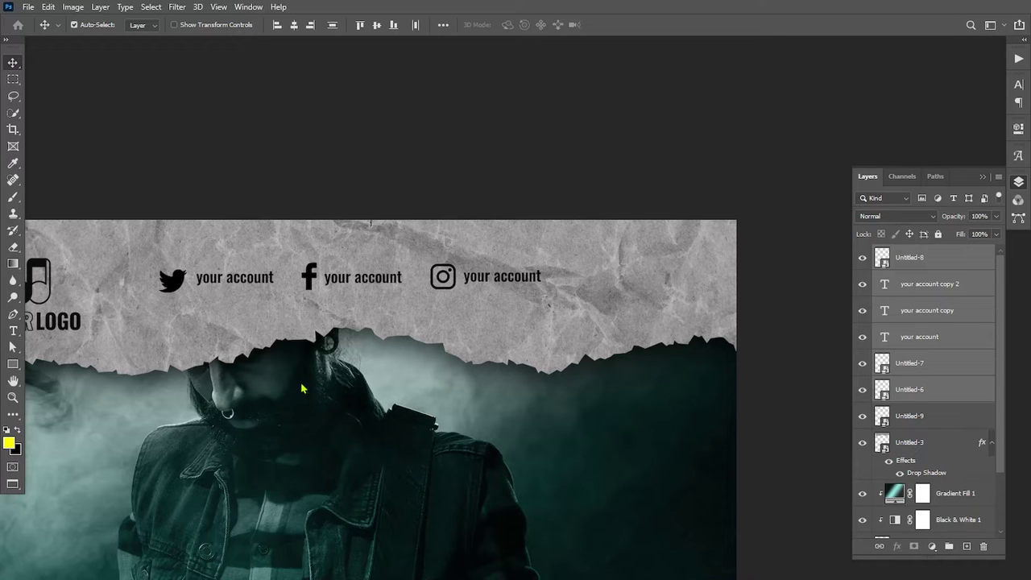
key(Down)
key(Down)
key(Down)
key(Down)
key(Down)
key(Down)
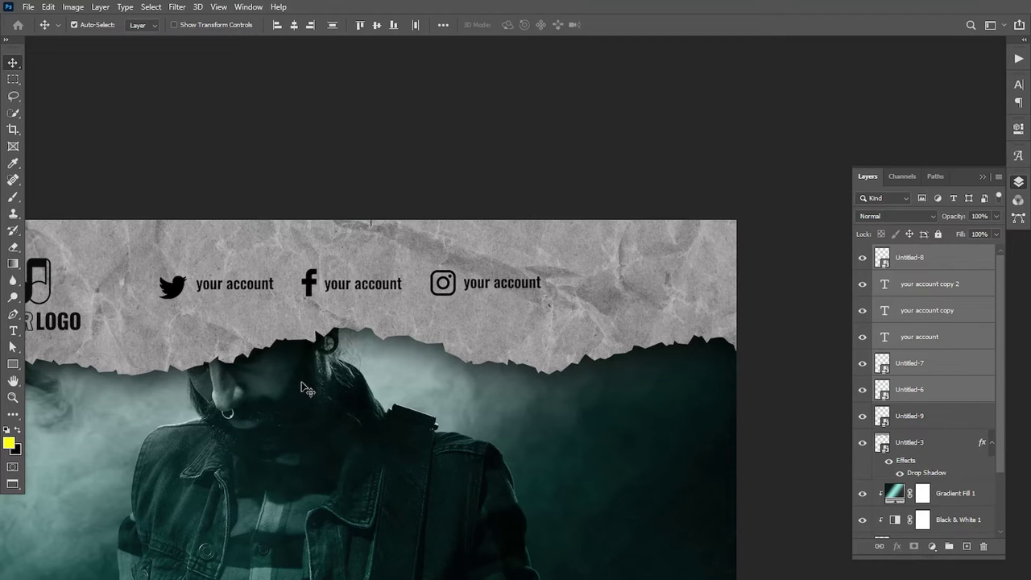
key(Down)
key(Down)
key(Up)
key(Up)
scroll(451, 381, down, 1)
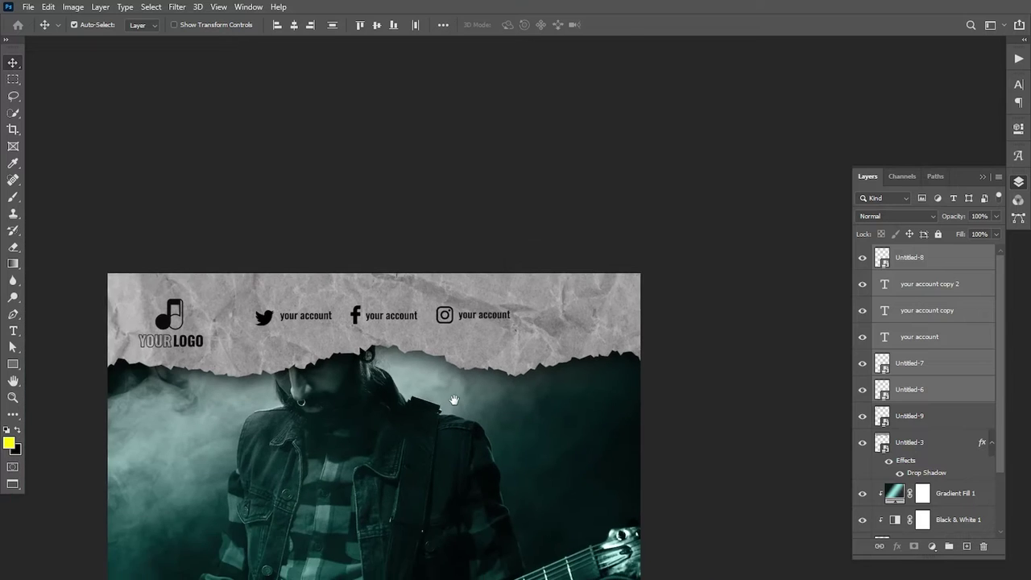
drag(450, 400, 454, 385)
click(13, 330)
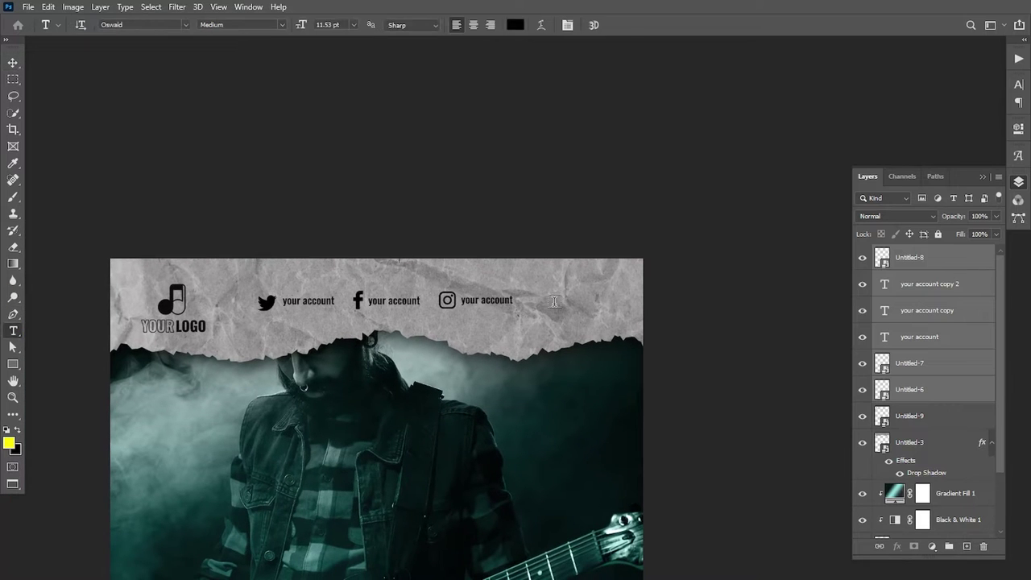
click(553, 304)
text(WWW)
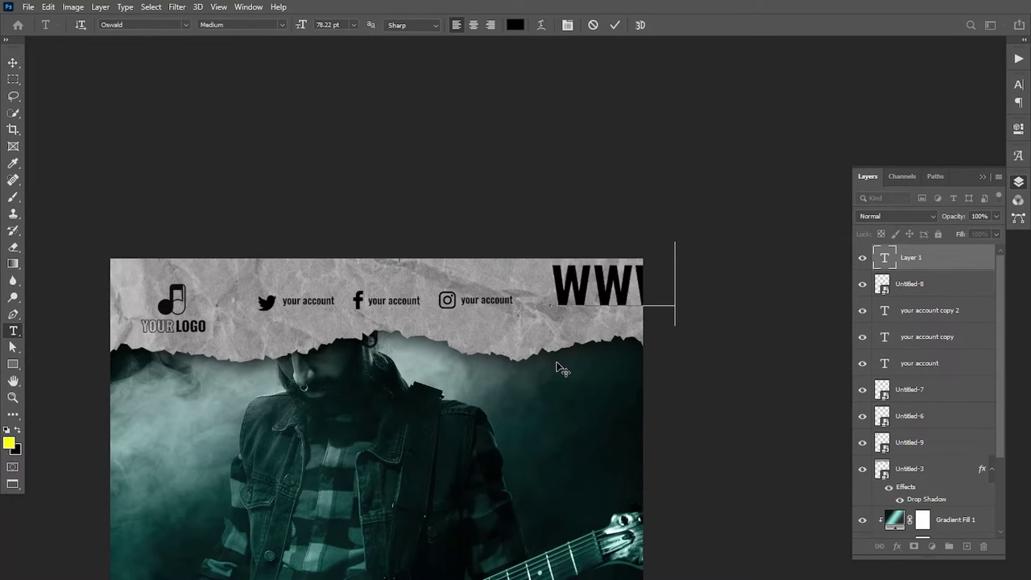
text(.)
text(YOUR)
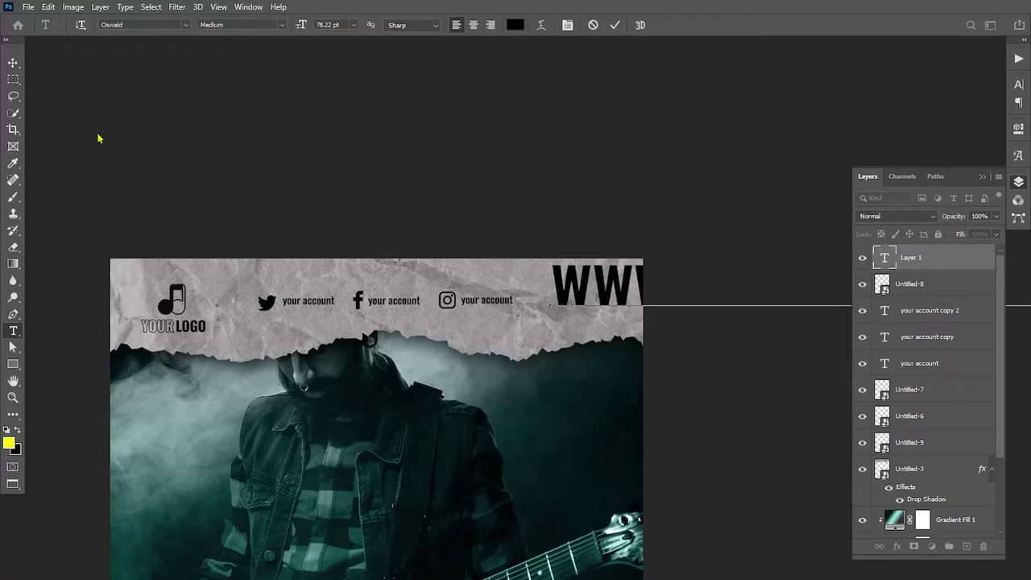
click(13, 62)
Step: Scale the website text down to fit the header, move it left, and shift the logo slightly
key(ctrl+t)
mouse_move(585, 356)
mouse_down()
mouse_move(736, 298)
mouse_move(578, 285)
mouse_move(564, 300)
mouse_up()
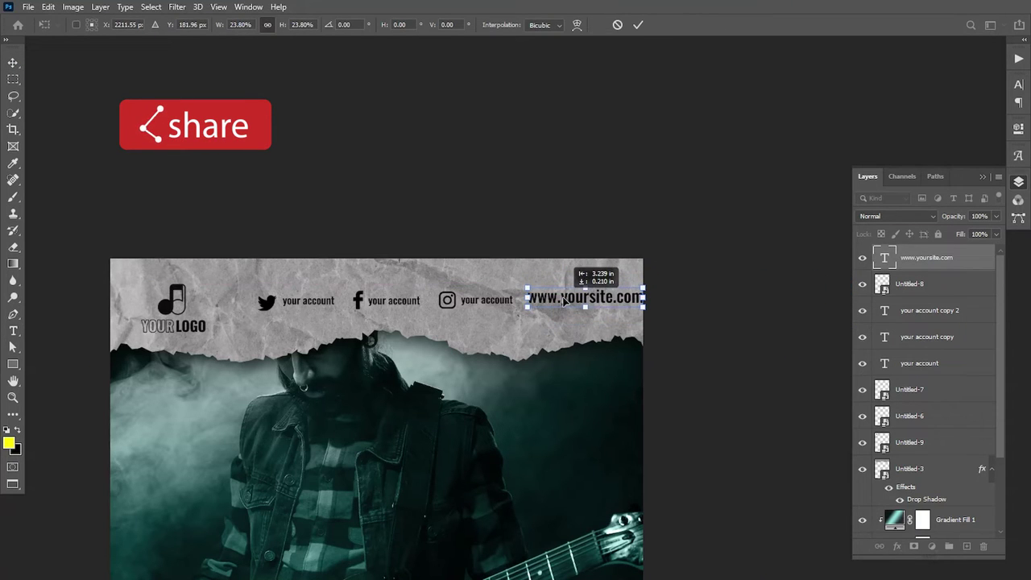
drag(642, 306, 626, 316)
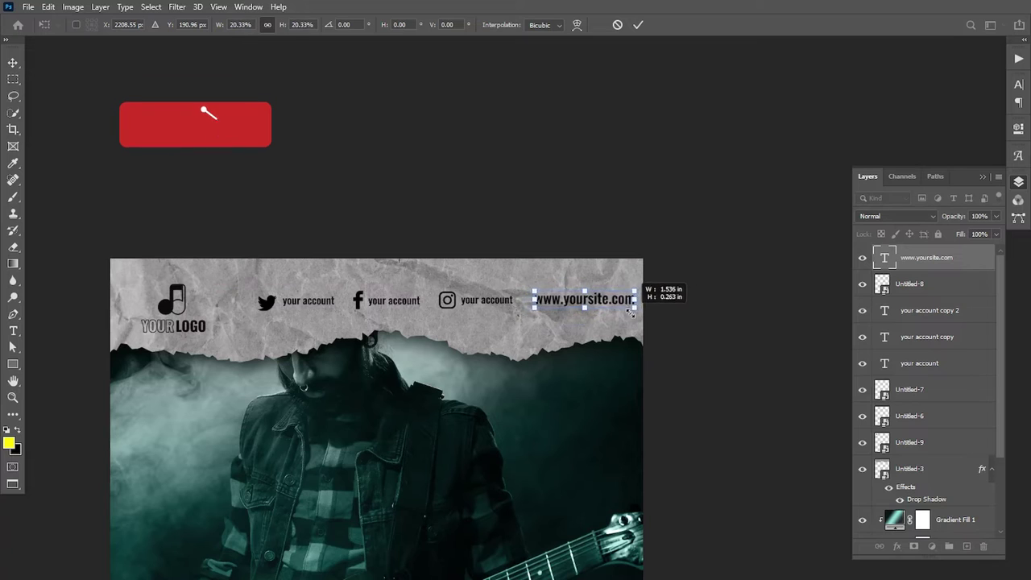
key(Return)
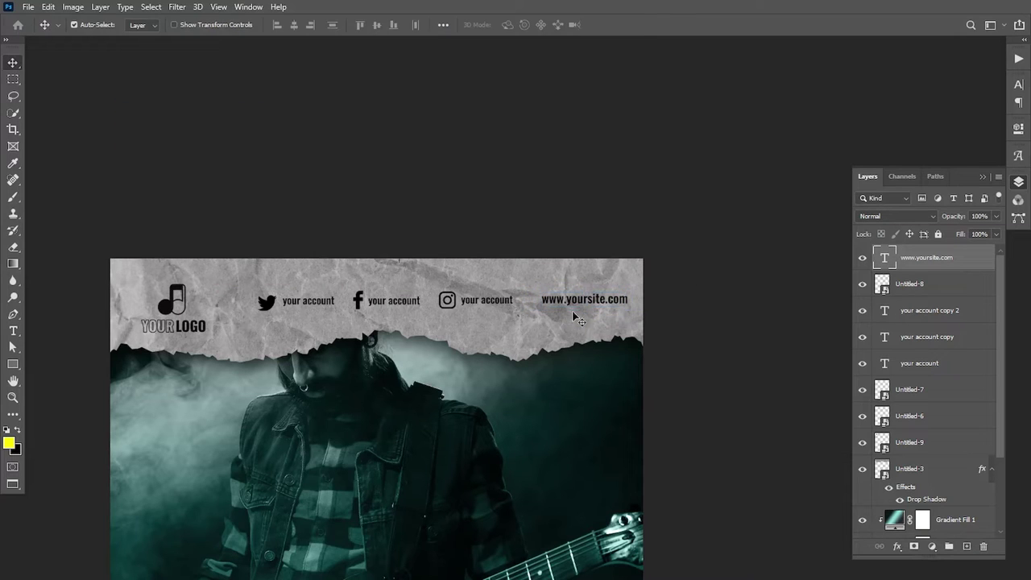
drag(584, 304, 579, 304)
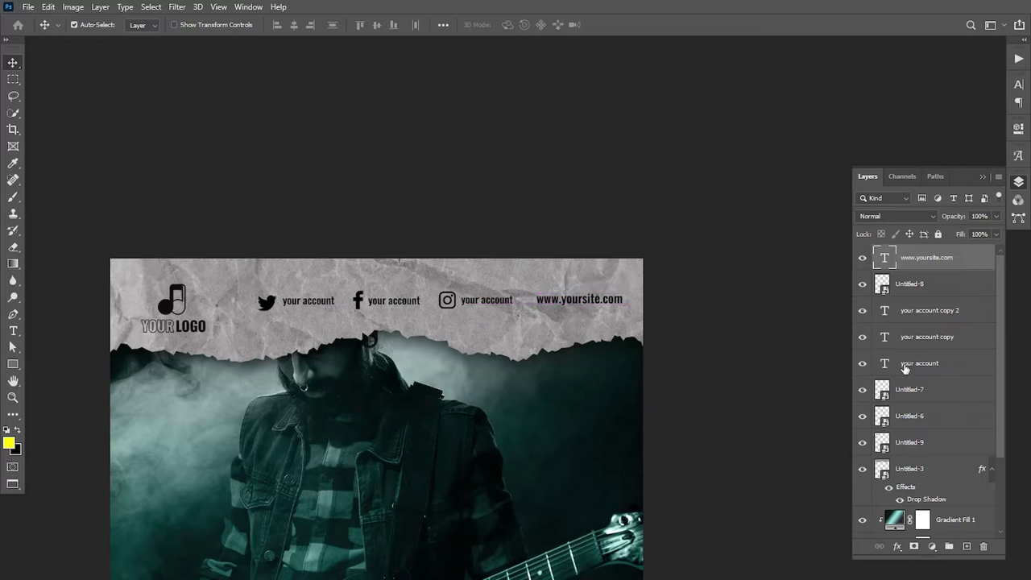
drag(170, 325, 161, 306)
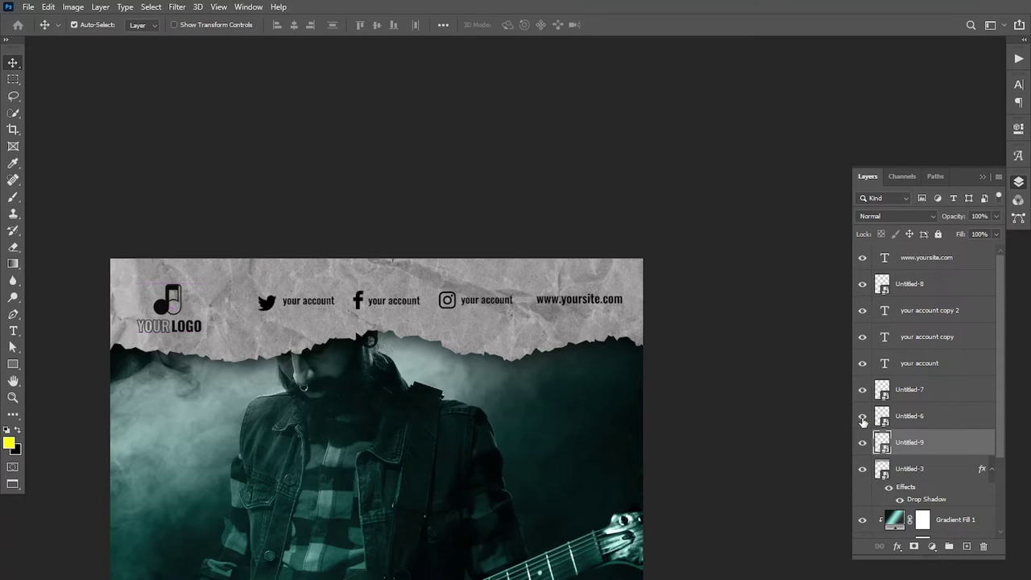
Step: Show the Instagram icon and shift the icons, labels and website address slightly left
drag(914, 418, 899, 300)
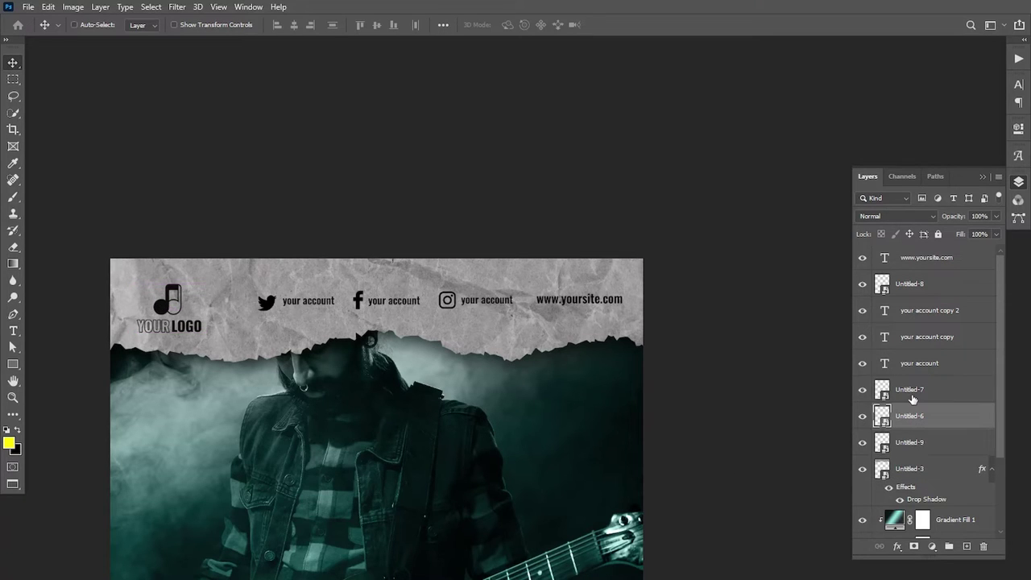
click(862, 284)
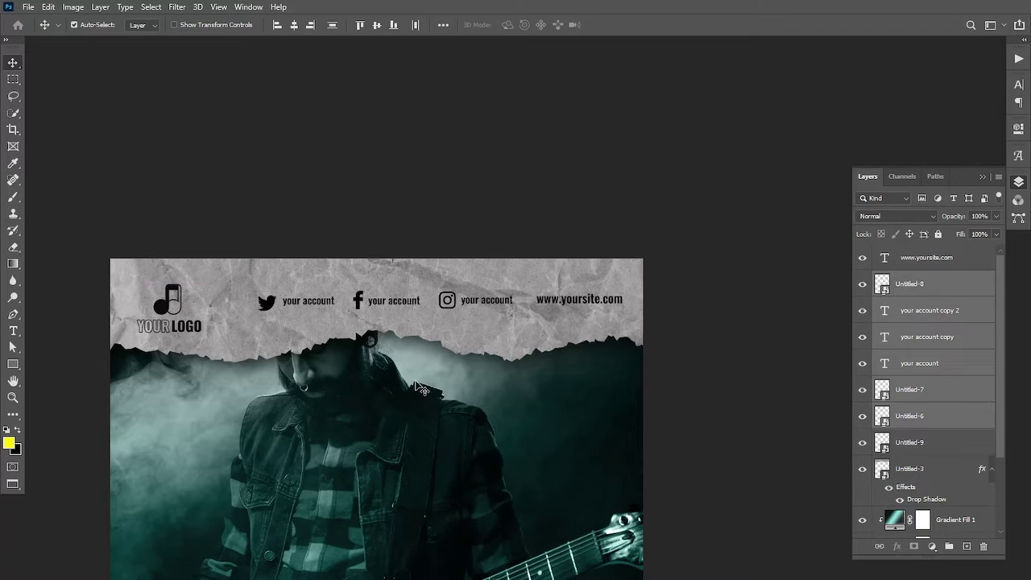
key(Left)
key(Left)
key(Left)
key(Left)
key(Left)
key(Left)
key(Left)
key(Left)
key(Left)
key(Left)
key(Left)
key(Left)
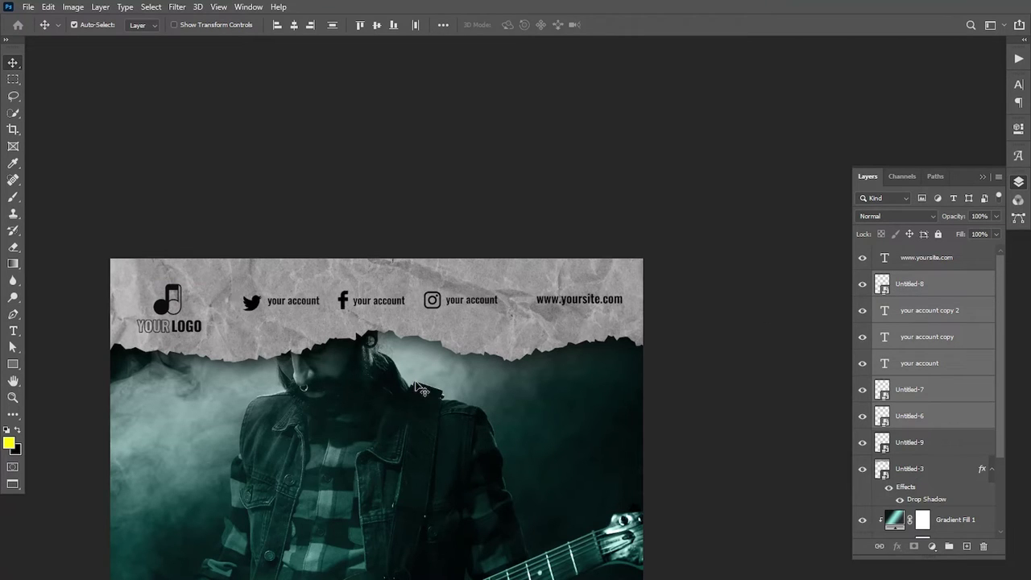
drag(580, 303, 574, 303)
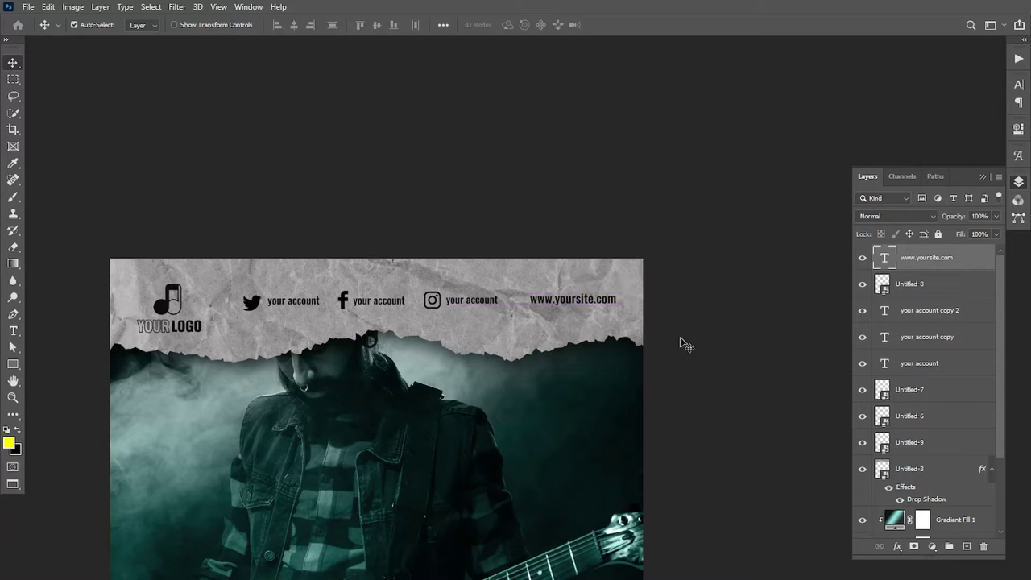
double_click(882, 259)
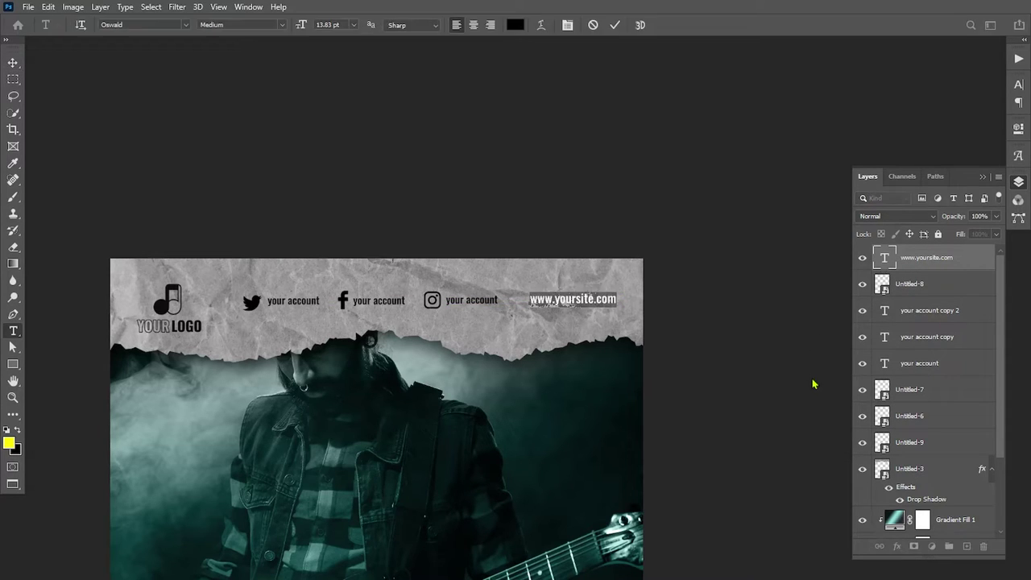
click(1018, 85)
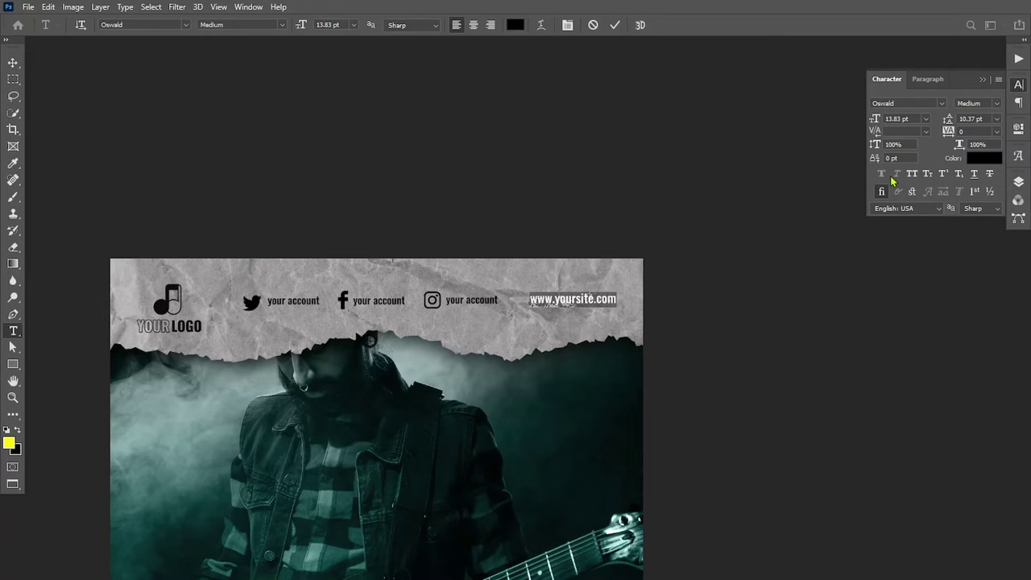
click(13, 62)
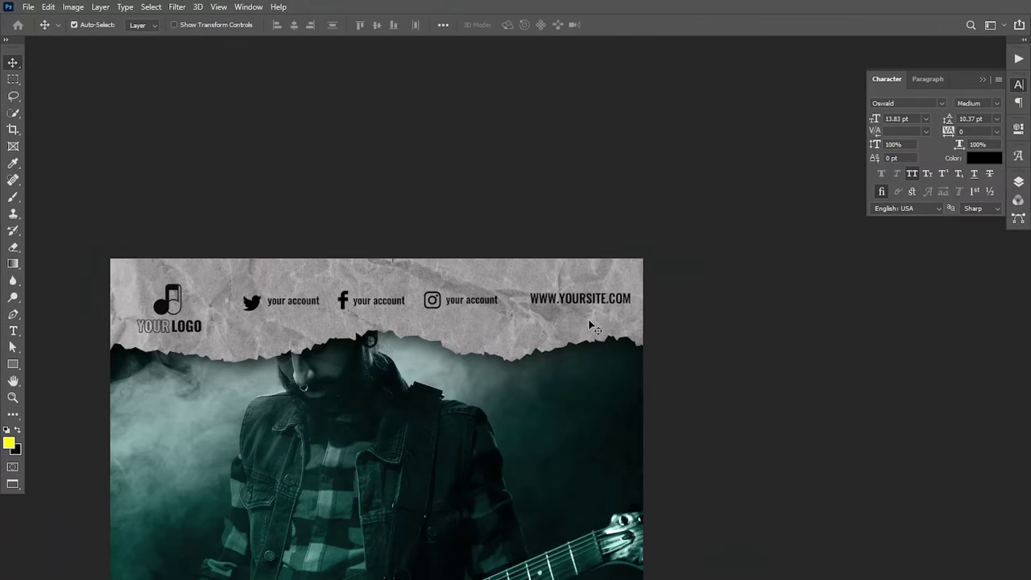
key(Return)
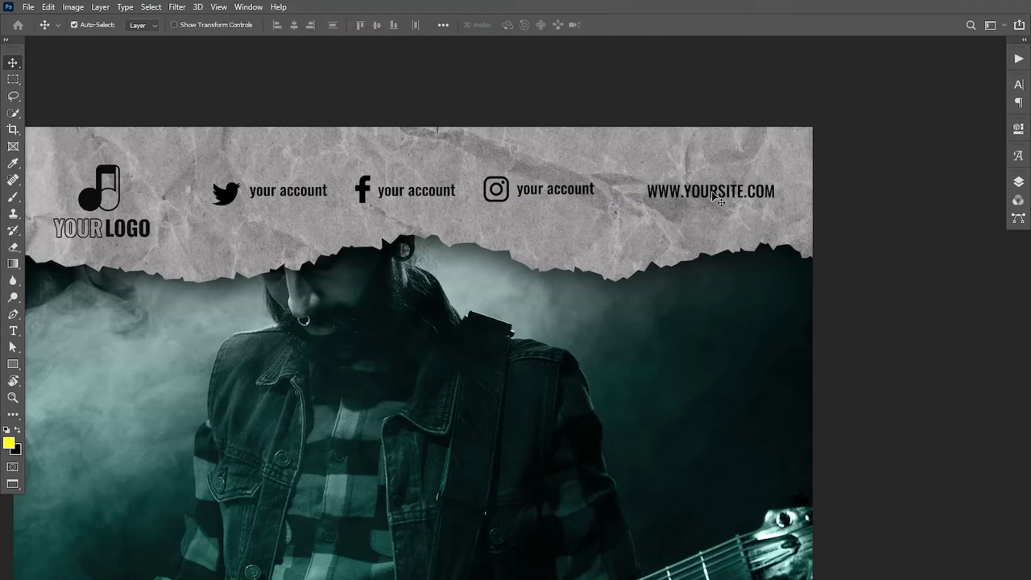
drag(712, 194, 712, 193)
Step: Zoom out and pan until the whole poster, including the dark area below the guitarist, is visible
scroll(829, 318, down, 1)
drag(601, 428, 588, 408)
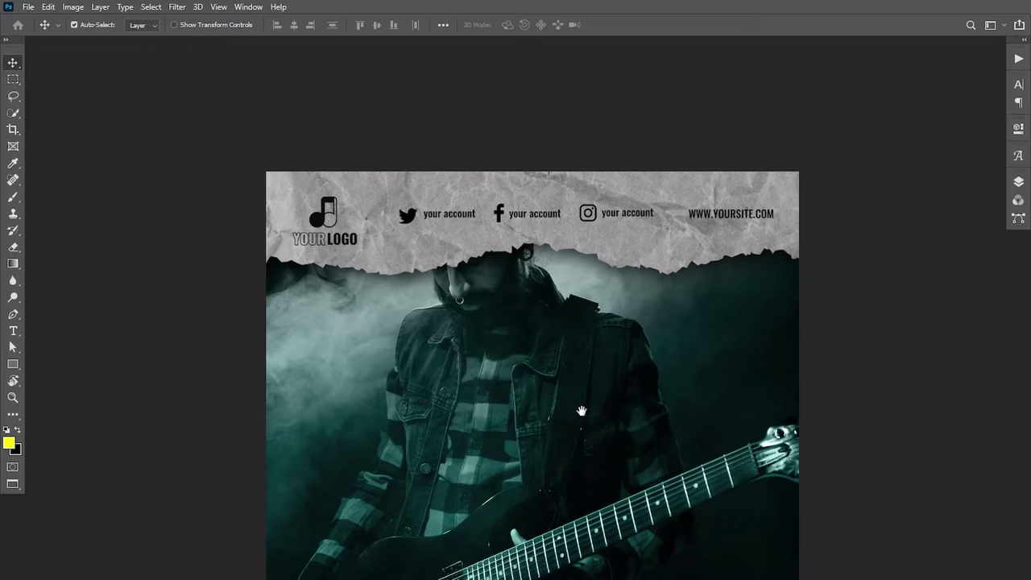
scroll(564, 467, down, 1)
scroll(555, 378, down, 4)
scroll(554, 381, down, 1)
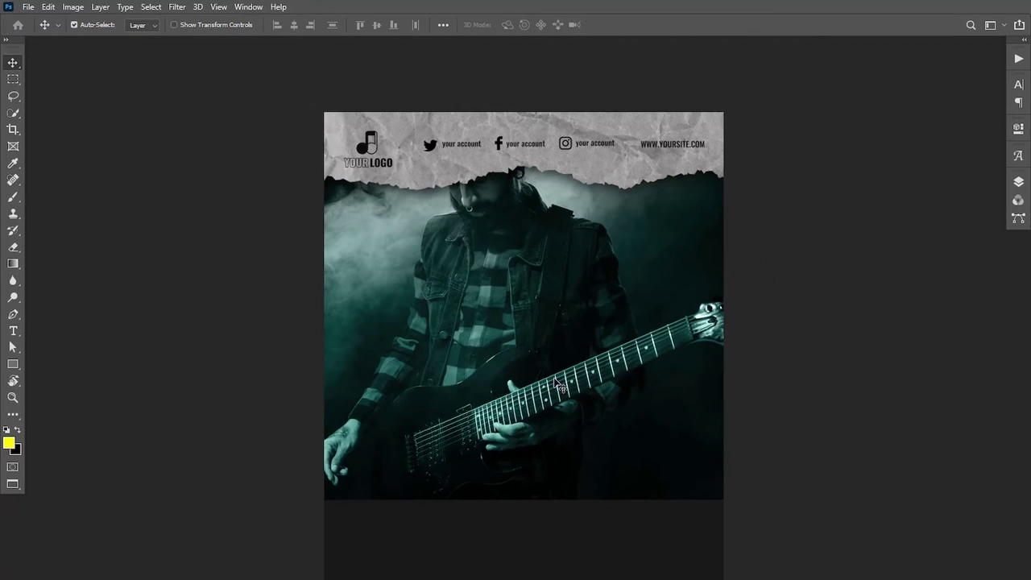
scroll(573, 438, down, 1)
scroll(575, 437, up, 1)
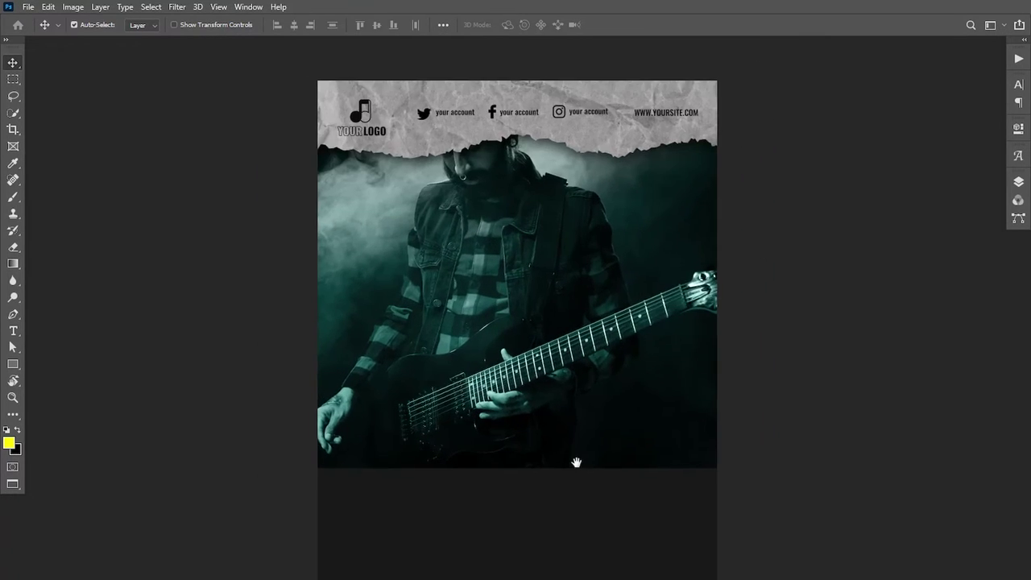
scroll(575, 438, down, 1)
scroll(574, 437, down, 1)
scroll(575, 432, down, 1)
scroll(570, 451, down, 1)
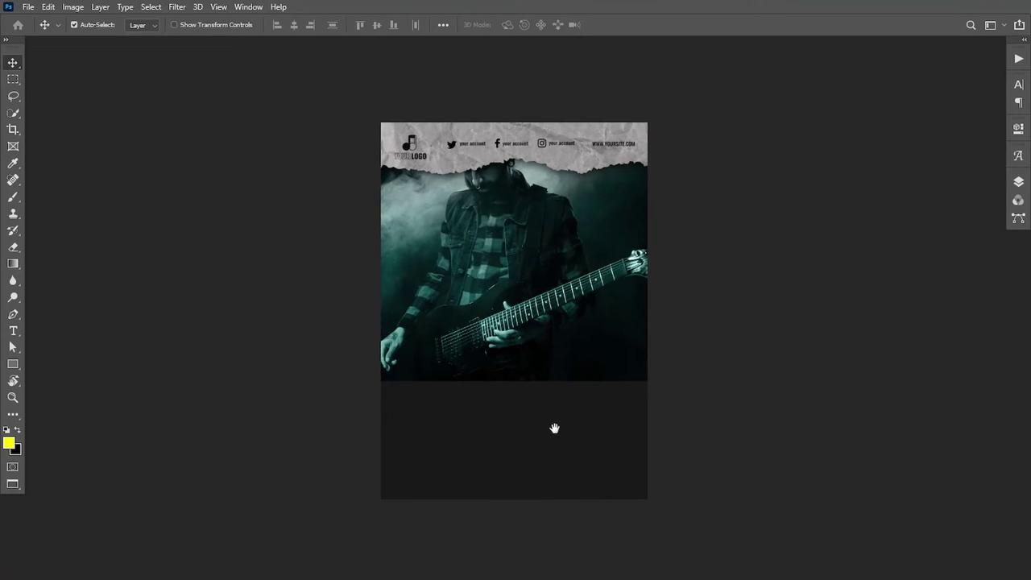
scroll(555, 428, up, 1)
Step: Place the torn paper image Untitled-4 as an embedded layer
click(27, 7)
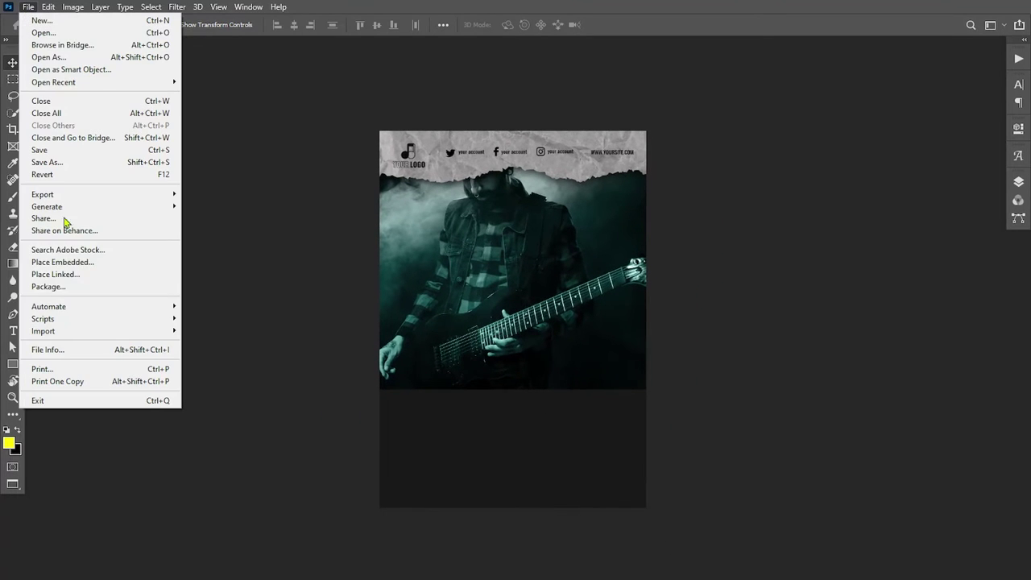
click(65, 263)
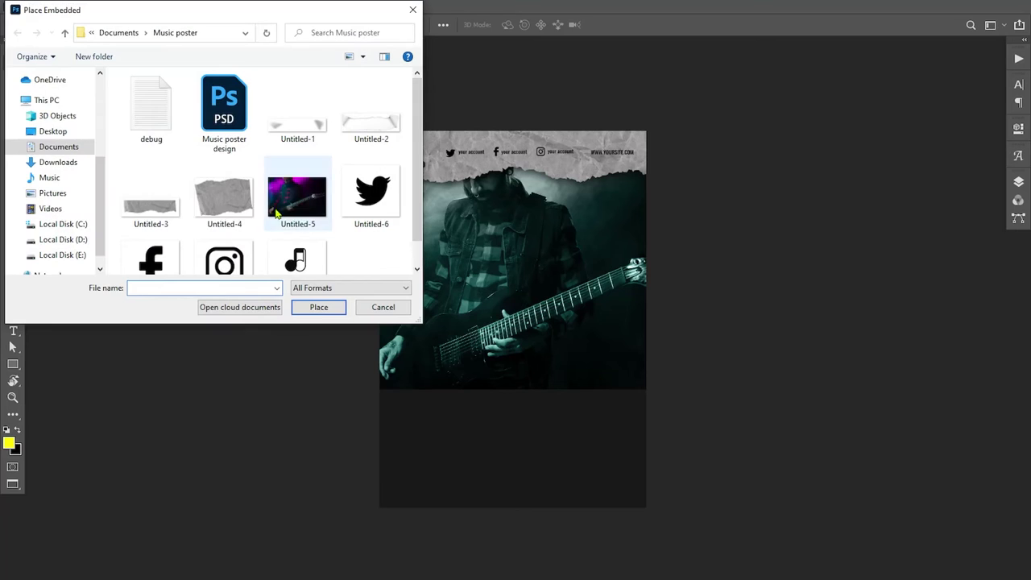
click(226, 187)
click(322, 306)
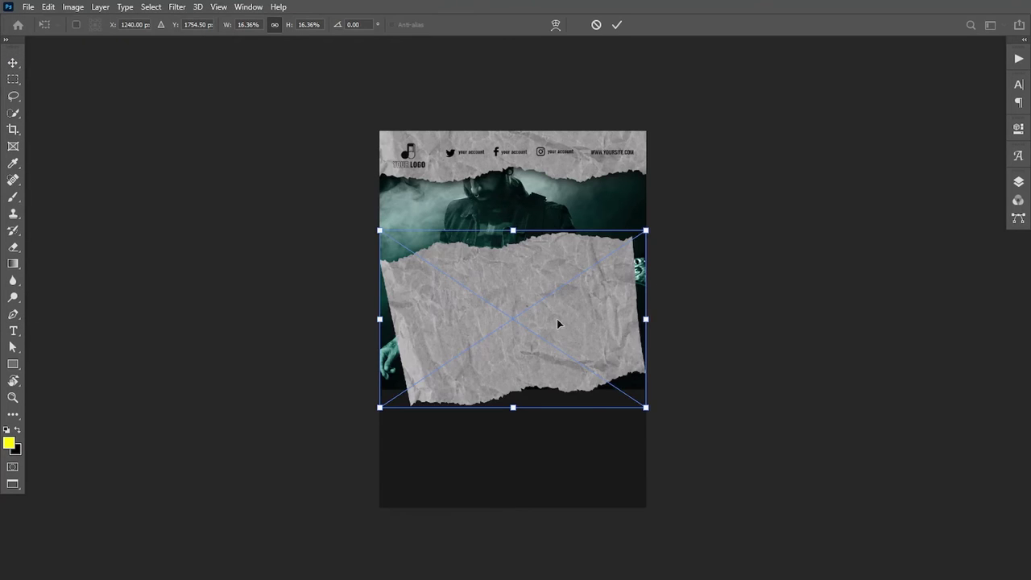
Step: Scale and position the paper to cover the lower poster width, then commit it
drag(557, 318, 545, 447)
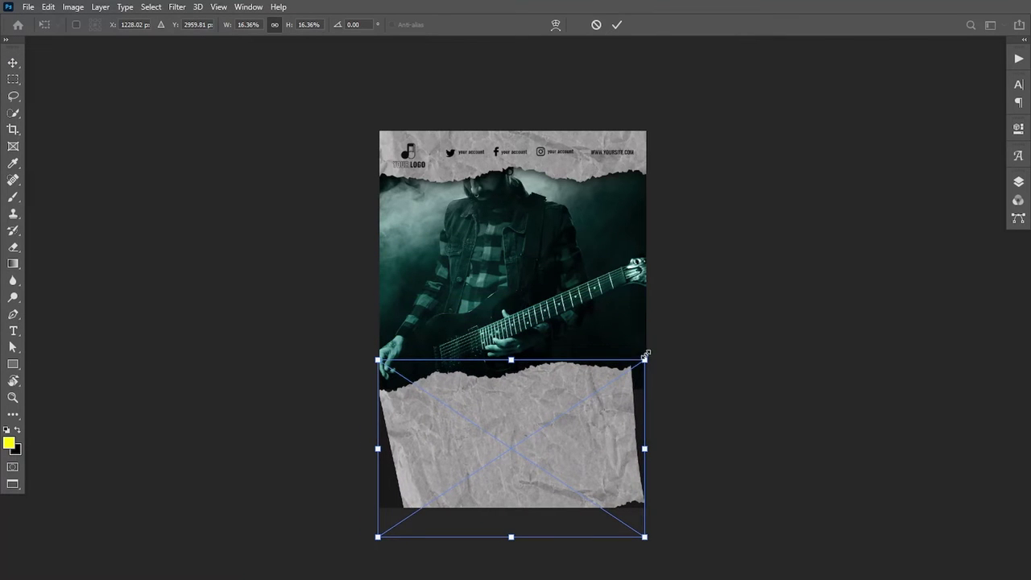
drag(644, 360, 679, 336)
drag(533, 400, 531, 392)
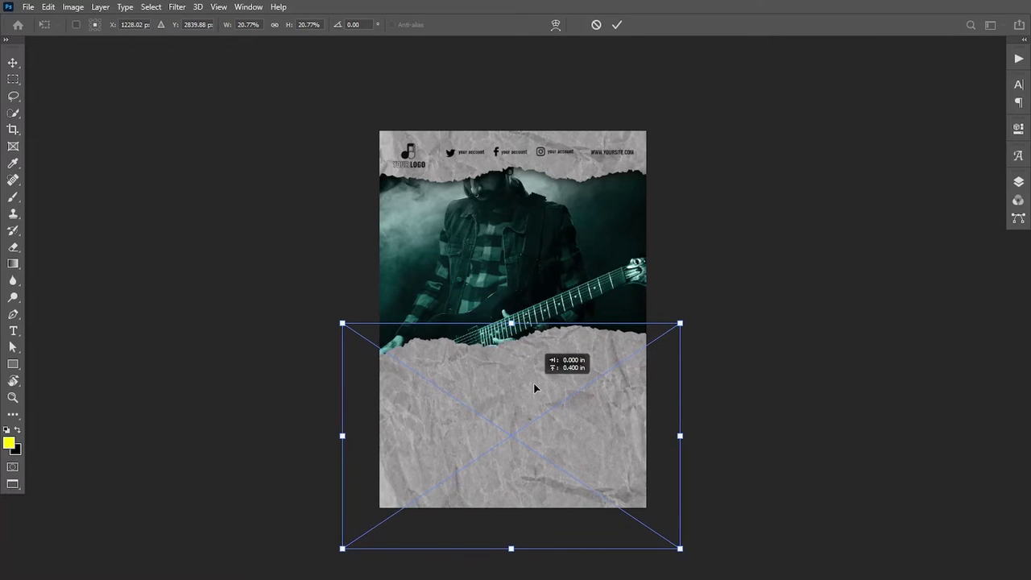
drag(532, 393, 549, 385)
drag(685, 324, 690, 321)
drag(581, 361, 583, 364)
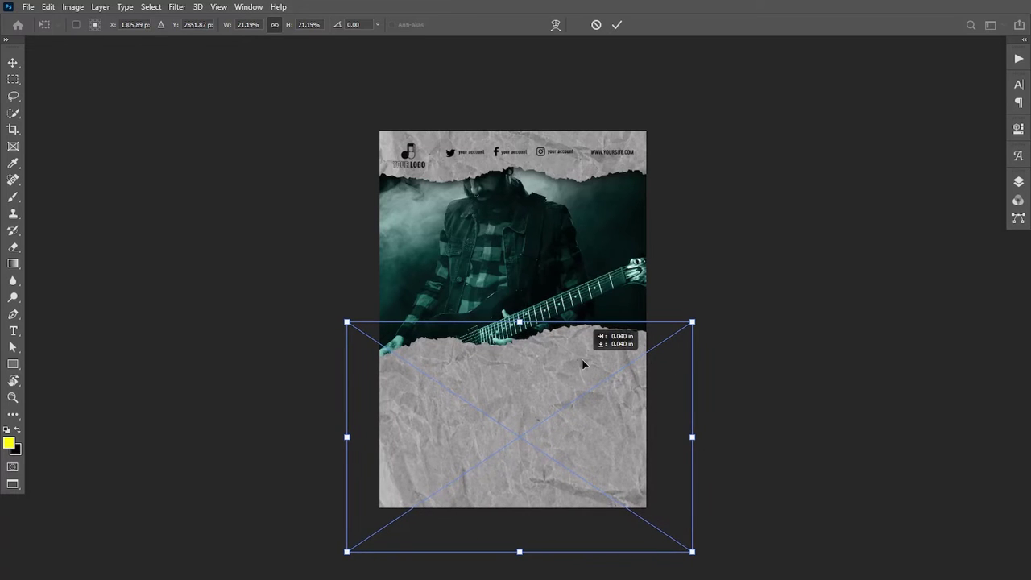
key(Right)
key(Down)
key(Up)
key(Left)
key(Up)
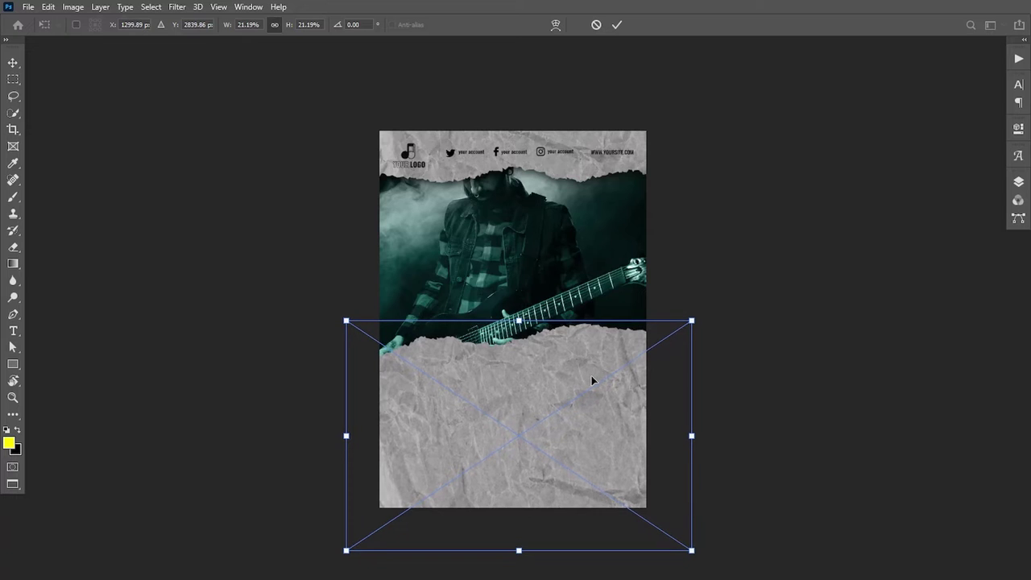
click(617, 25)
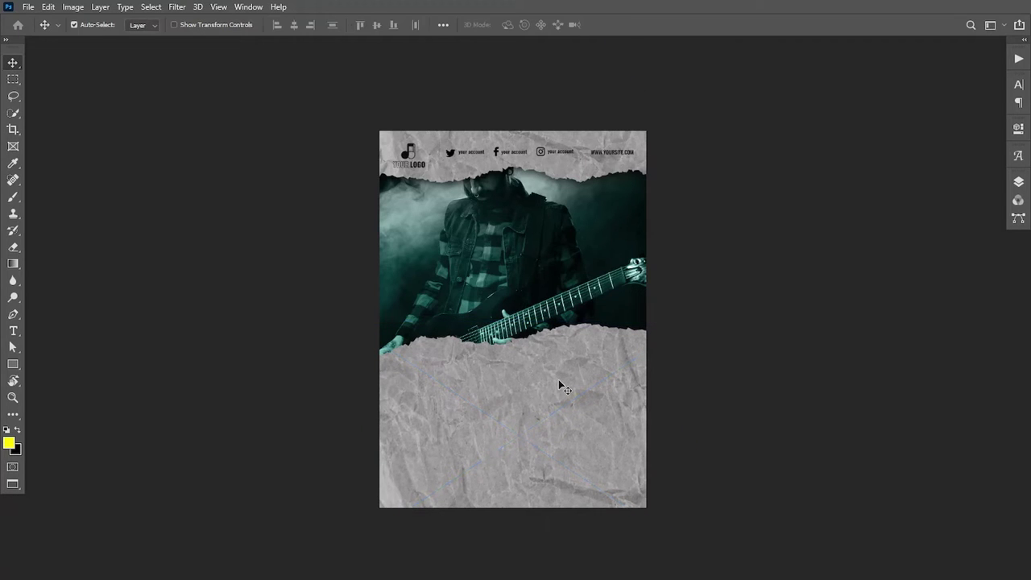
Step: Duplicate the Untitled-4 paper layer and select the original one
click(1018, 182)
drag(952, 258, 964, 548)
click(909, 288)
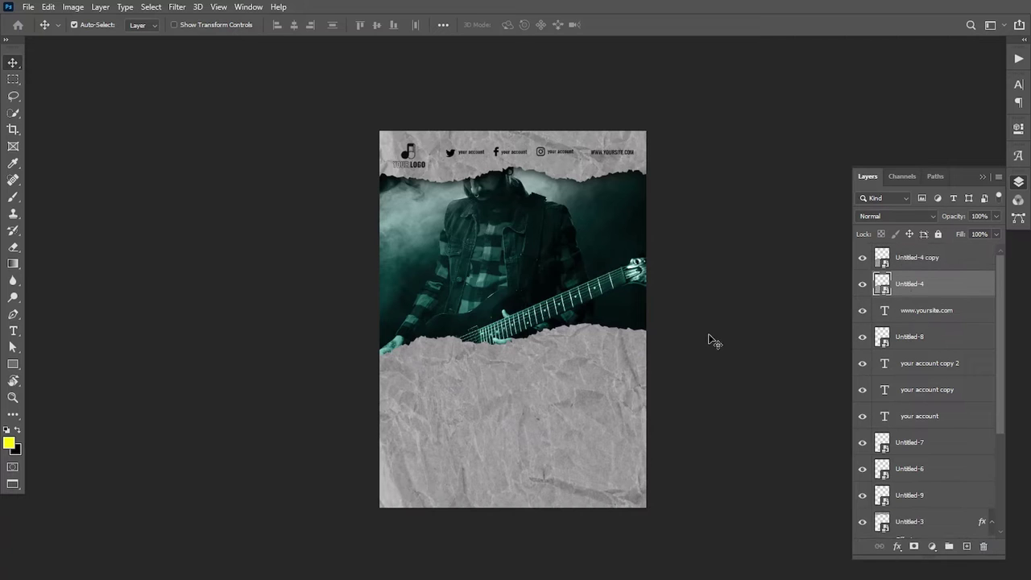
key(ctrl+t)
Step: Tilt the paper layer about 1.5° and give it a white Color Overlay
drag(690, 370, 713, 311)
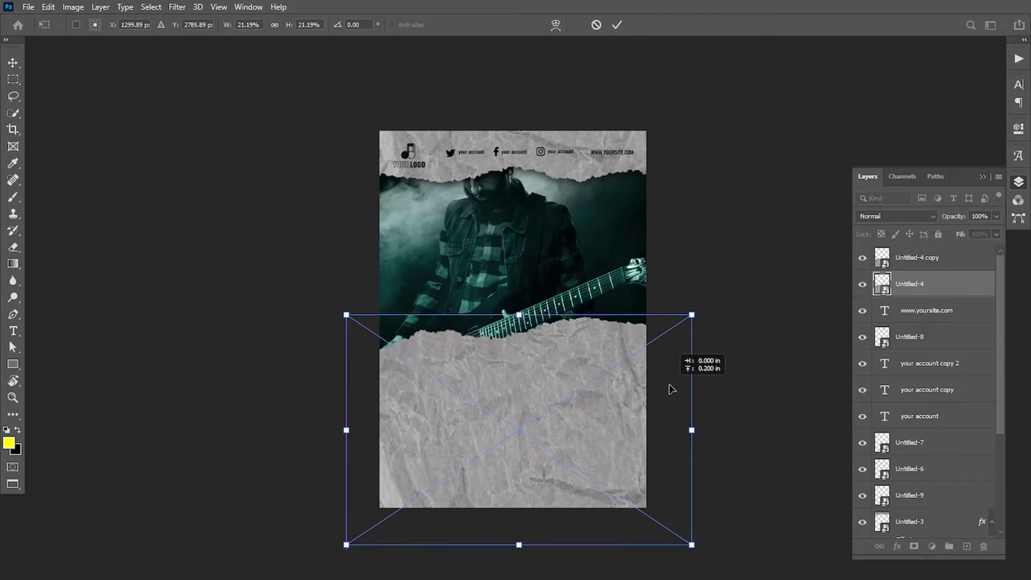
key(Return)
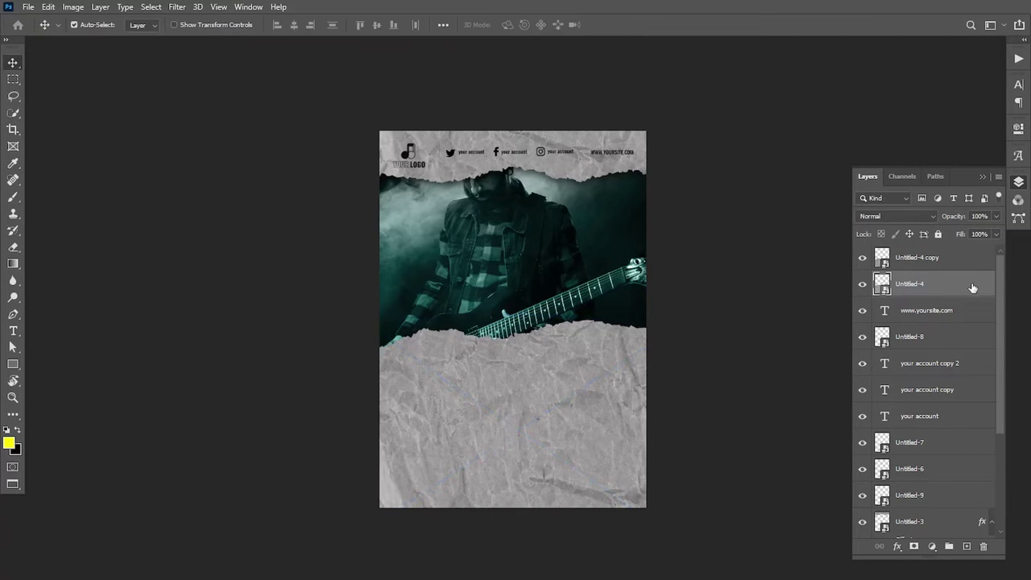
double_click(973, 288)
click(563, 422)
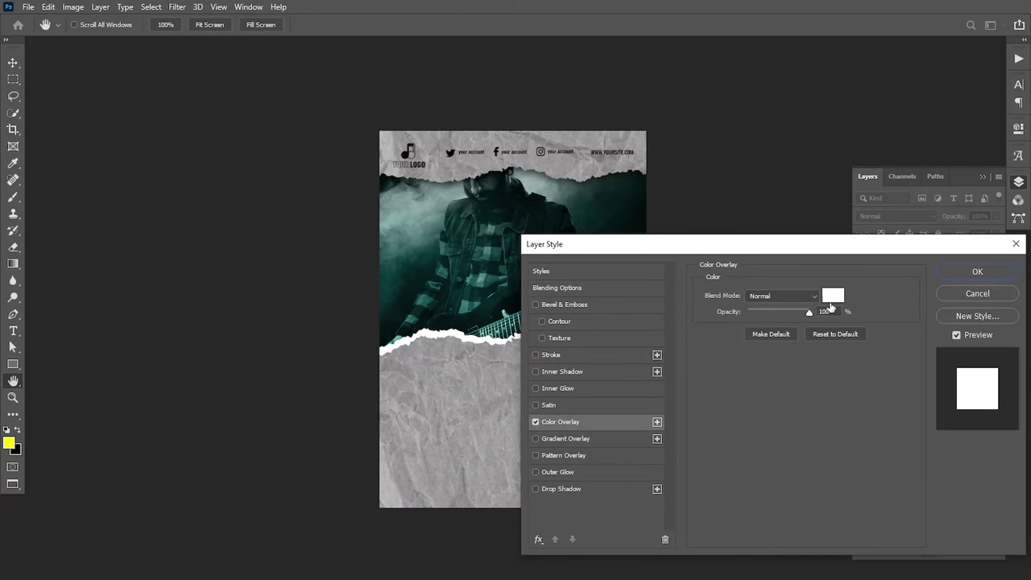
click(977, 272)
Step: Nudge the white torn strip down and flip it horizontally
key(ctrl+t)
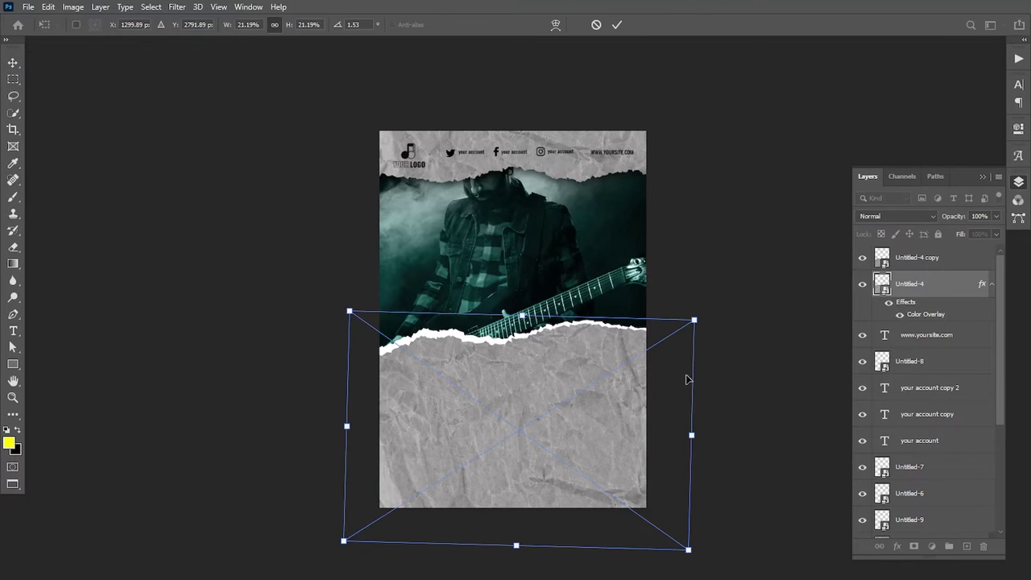
key(Down)
key(Down)
key(Down)
key(Return)
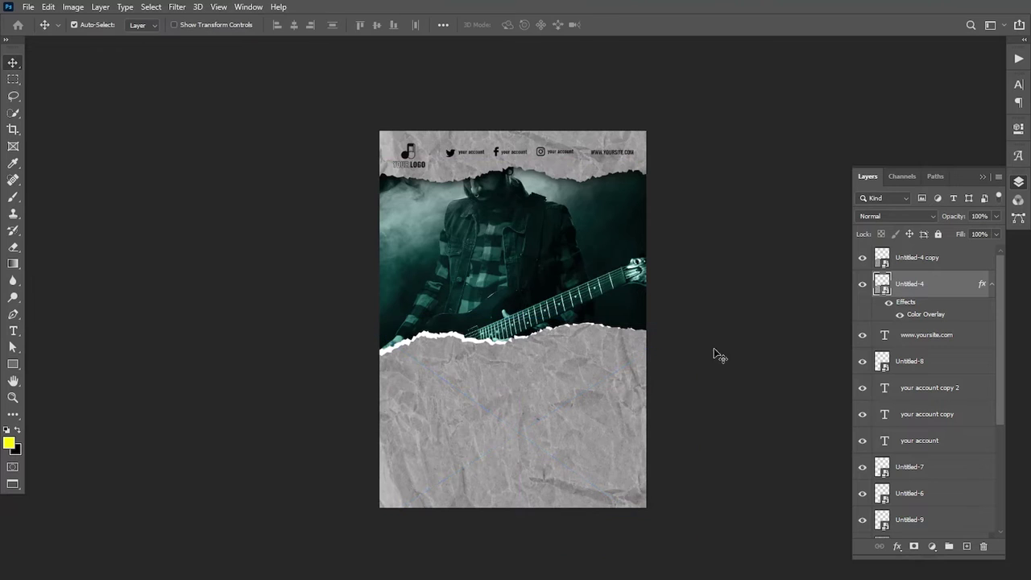
click(49, 7)
mouse_move(119, 300)
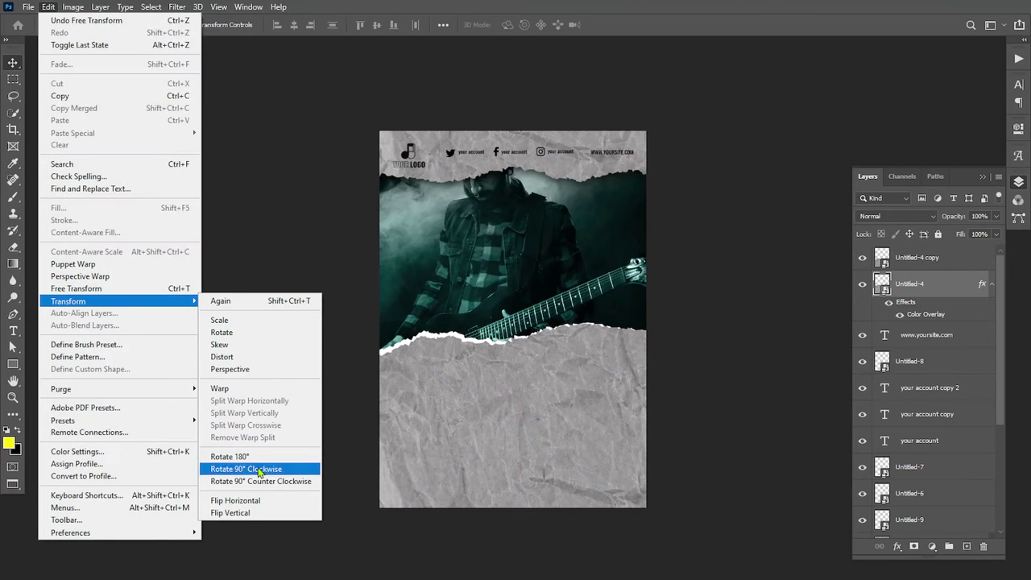
click(235, 501)
drag(478, 357, 489, 344)
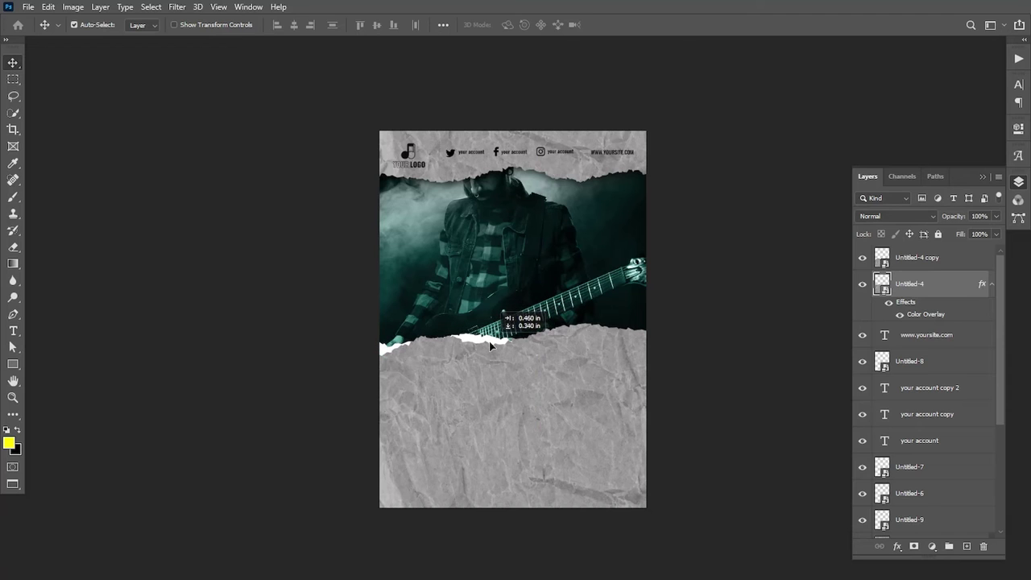
Step: Rotate the white strip about 170.6° so its jagged edge peeks above the grey paper
key(ctrl+t)
mouse_move(708, 379)
mouse_down()
mouse_move(718, 318)
mouse_move(702, 301)
mouse_up()
drag(675, 363, 668, 368)
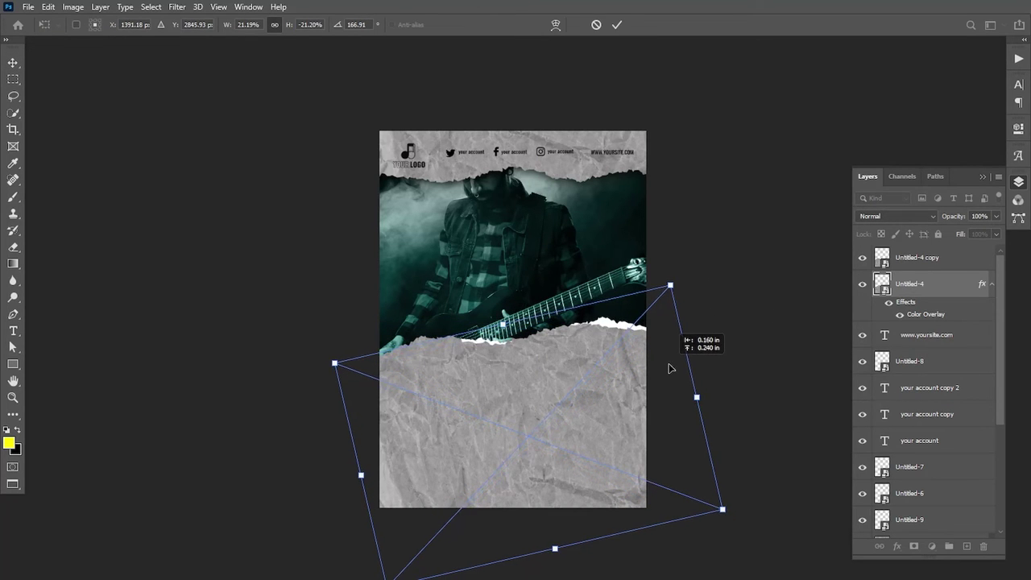
drag(706, 325, 731, 292)
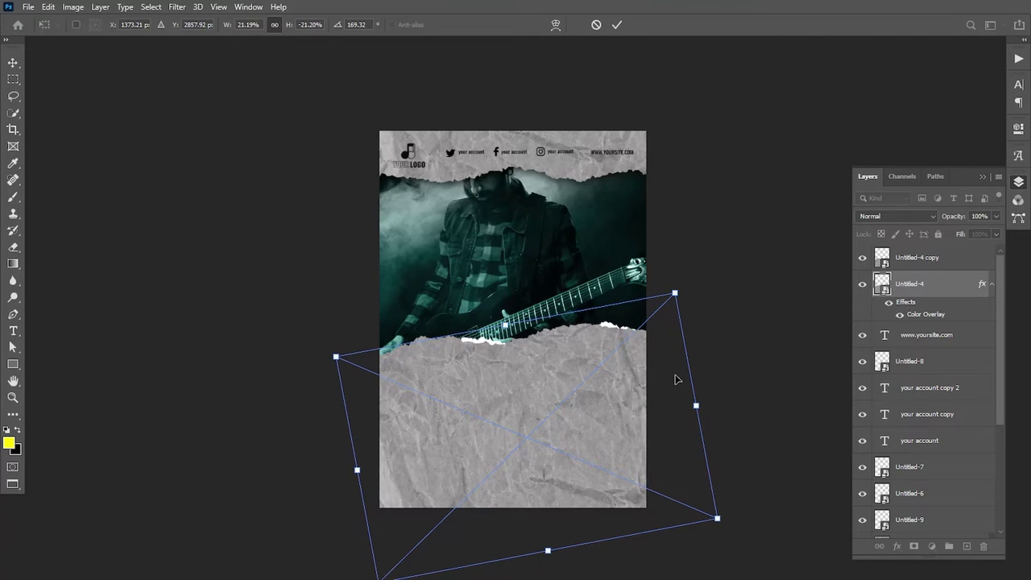
drag(676, 379, 674, 374)
mouse_move(706, 304)
mouse_down()
mouse_move(670, 292)
mouse_move(697, 291)
mouse_up()
key(Up)
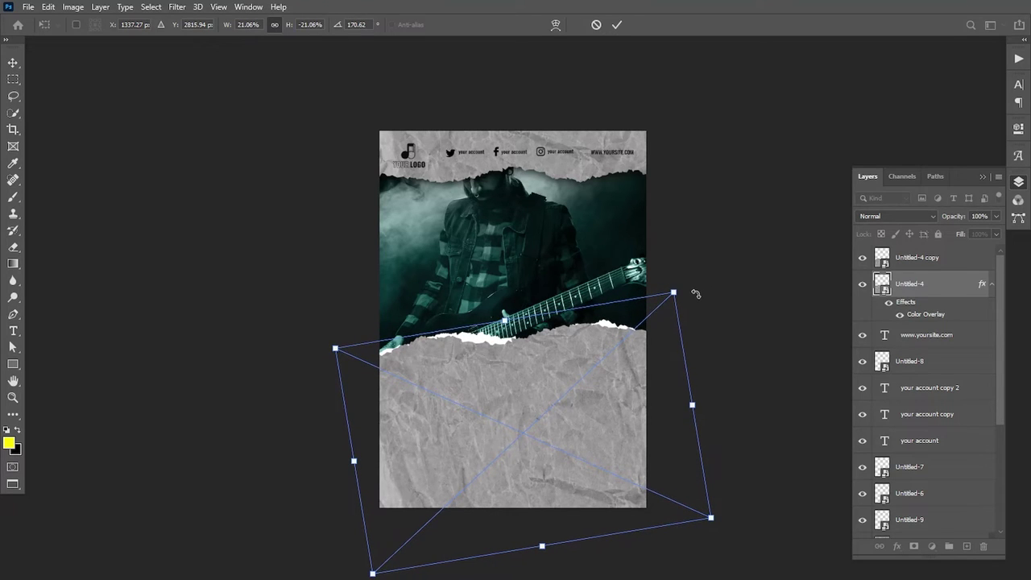
key(Return)
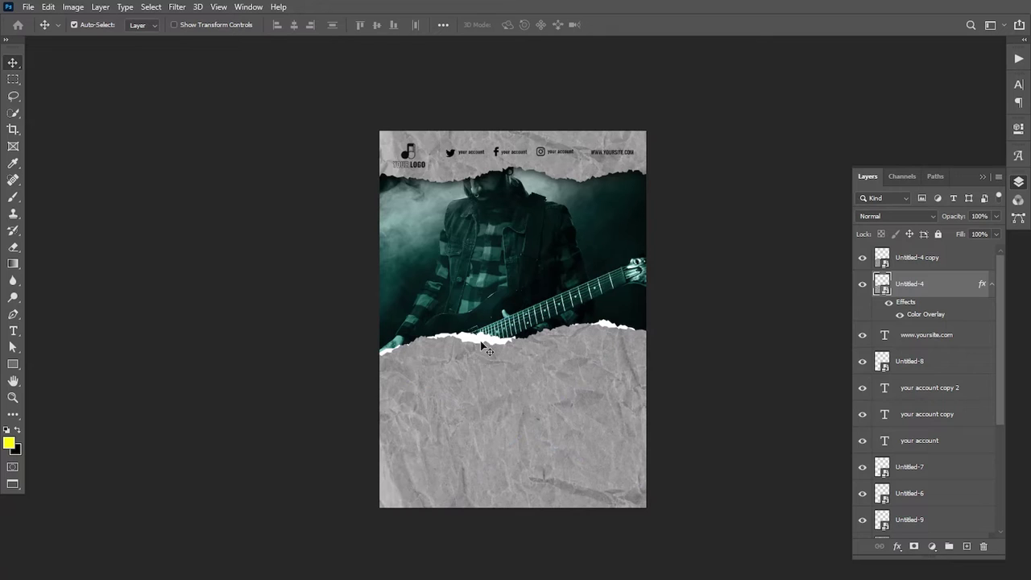
drag(488, 349, 488, 347)
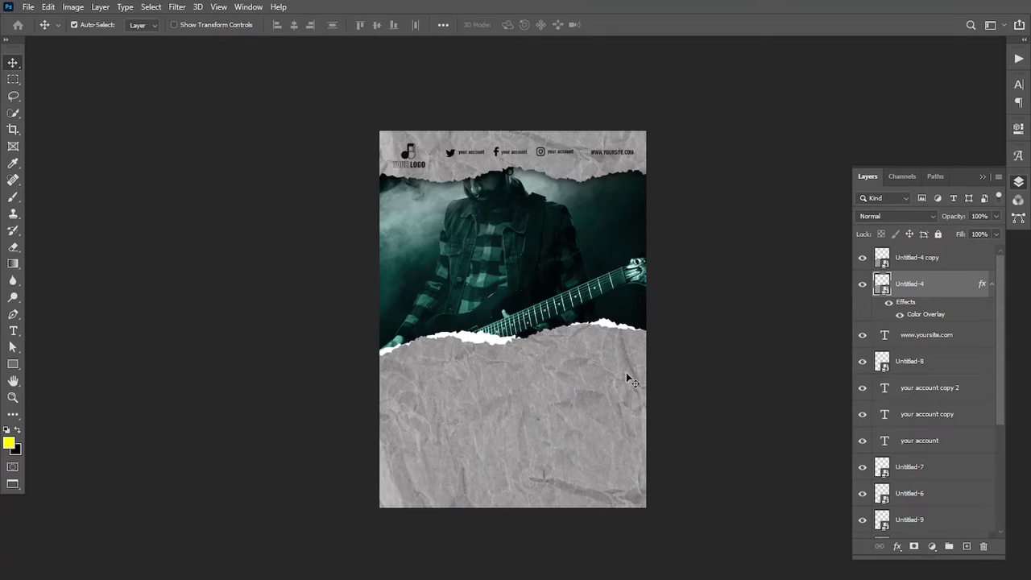
key(ctrl)
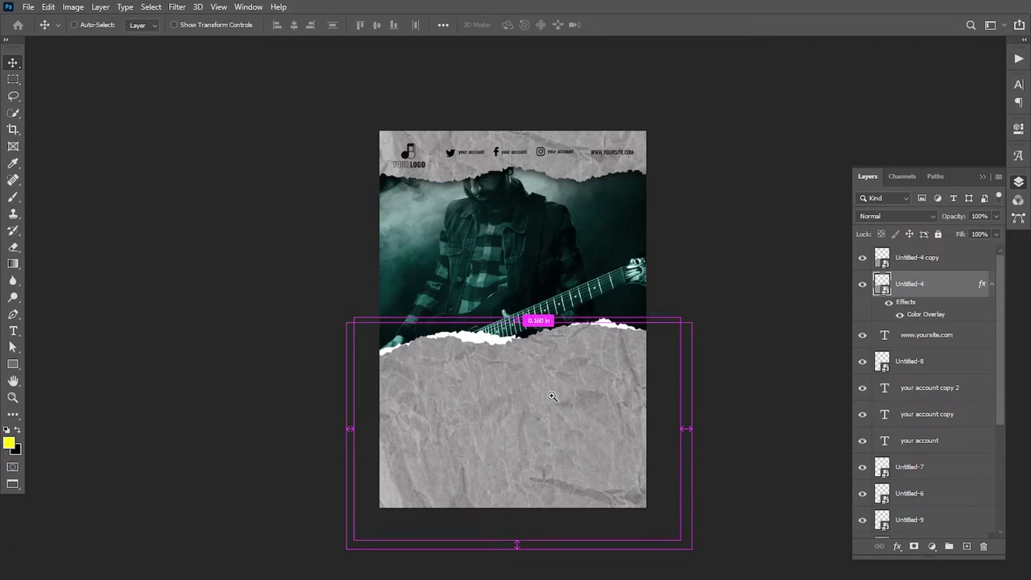
Step: Type 'ONLINE SHOW' at 33 pt on the grey paper and move it up below the photo
click(551, 396)
alt+click(536, 458)
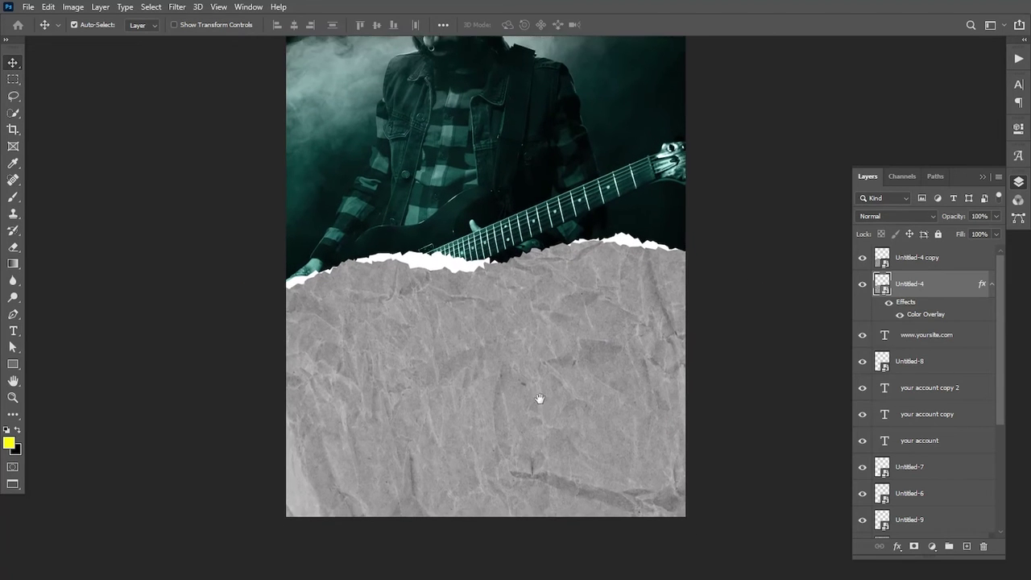
drag(539, 398, 540, 377)
click(603, 359)
drag(400, 418, 392, 405)
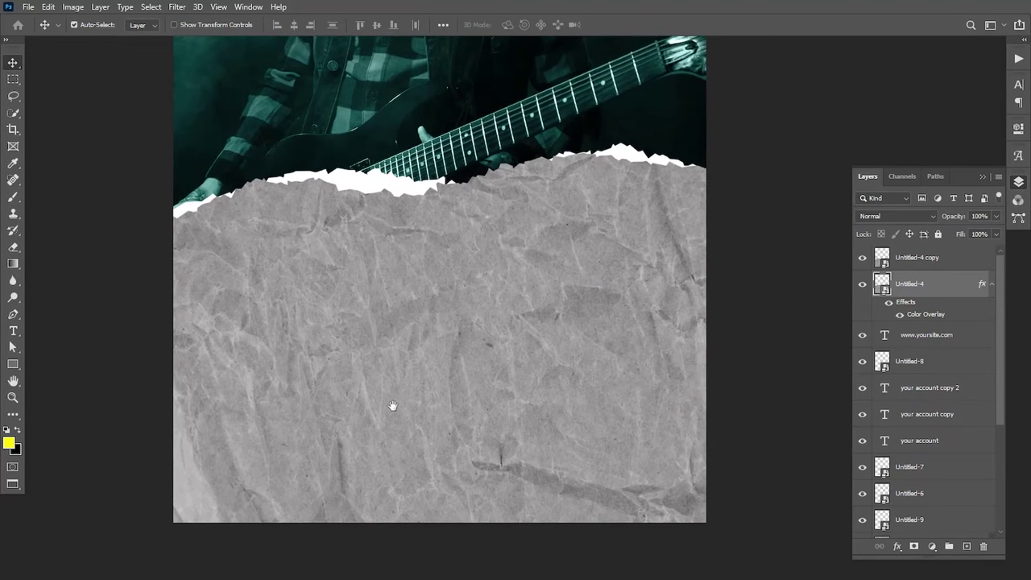
click(13, 330)
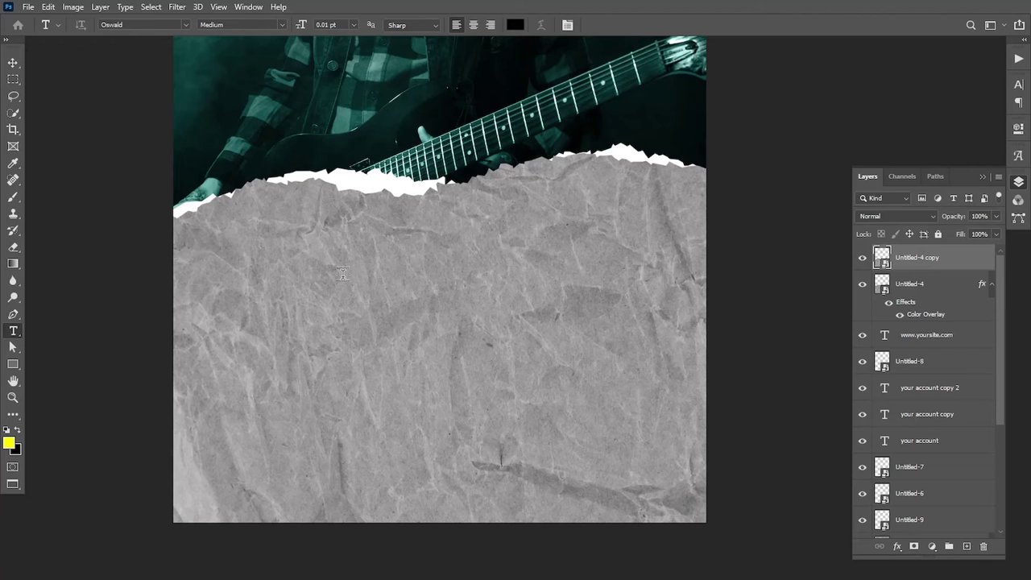
click(342, 274)
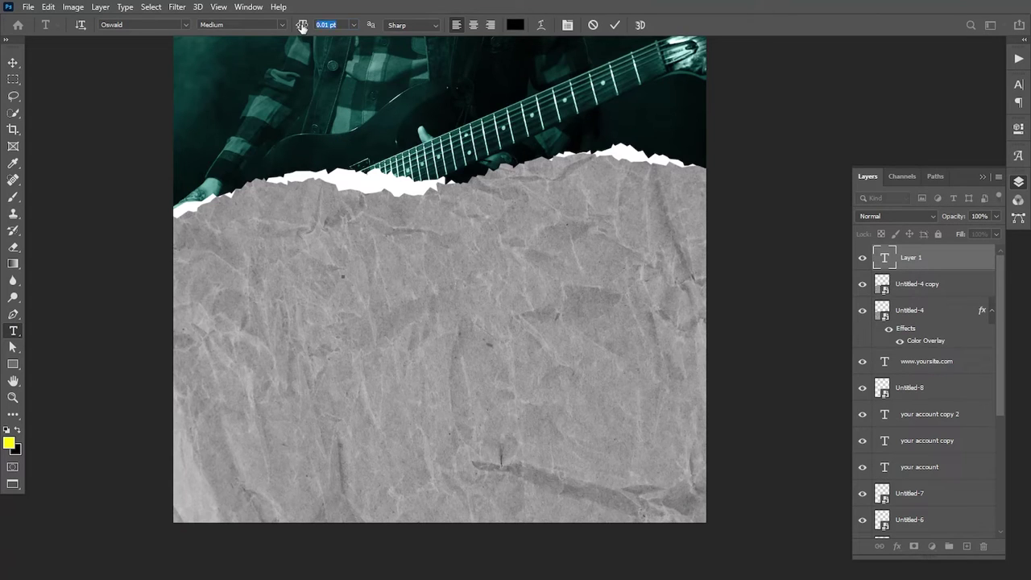
drag(301, 25, 330, 49)
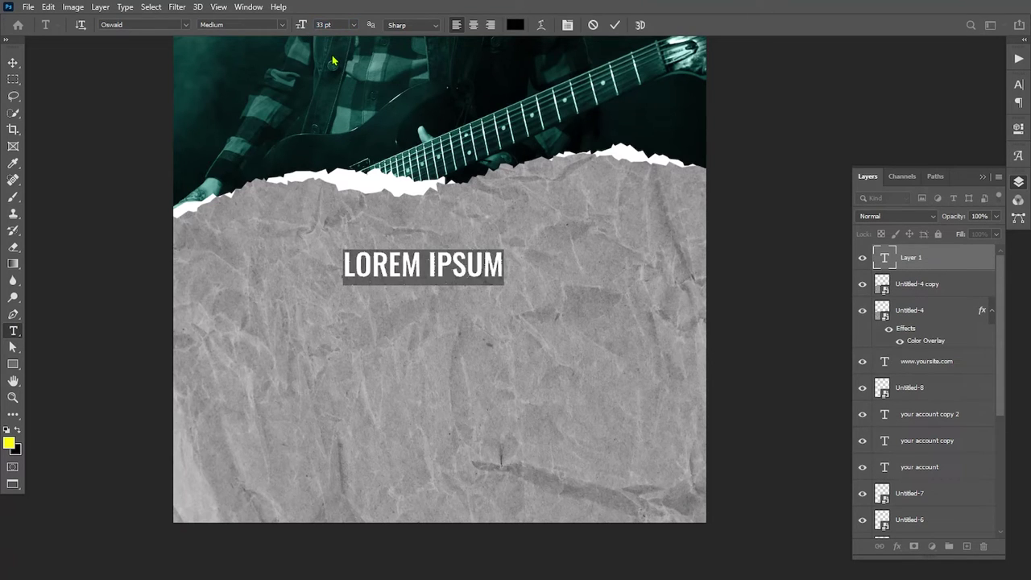
text(ONLI)
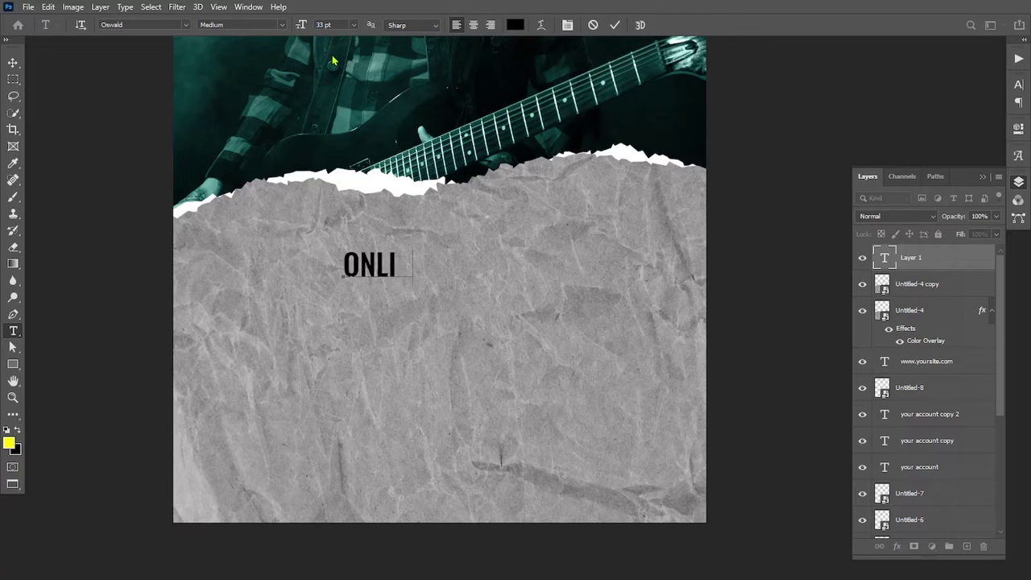
text(NE SHOW)
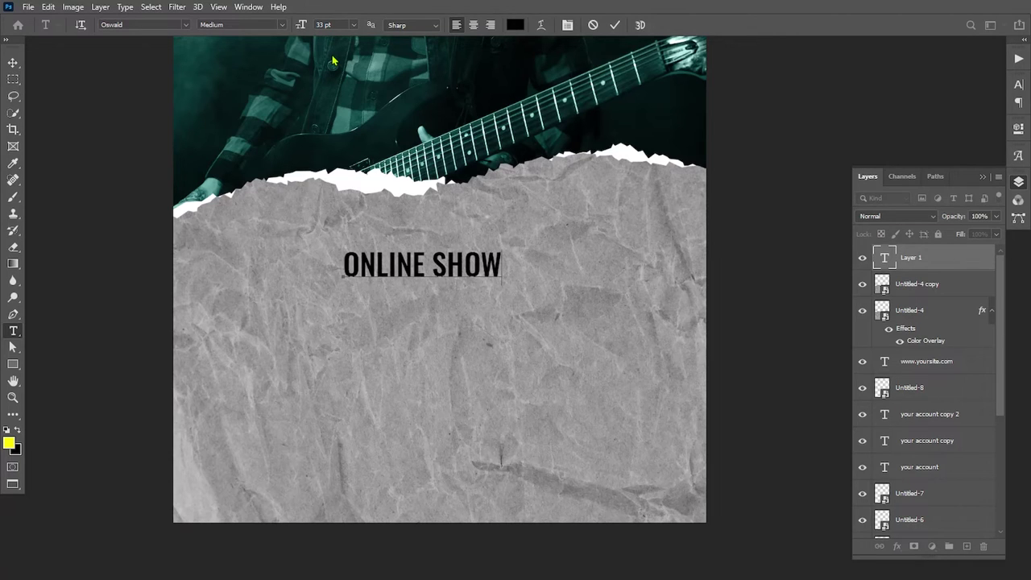
click(11, 59)
mouse_move(453, 276)
mouse_down()
mouse_move(464, 253)
mouse_move(474, 263)
mouse_up()
key(ctrl+t)
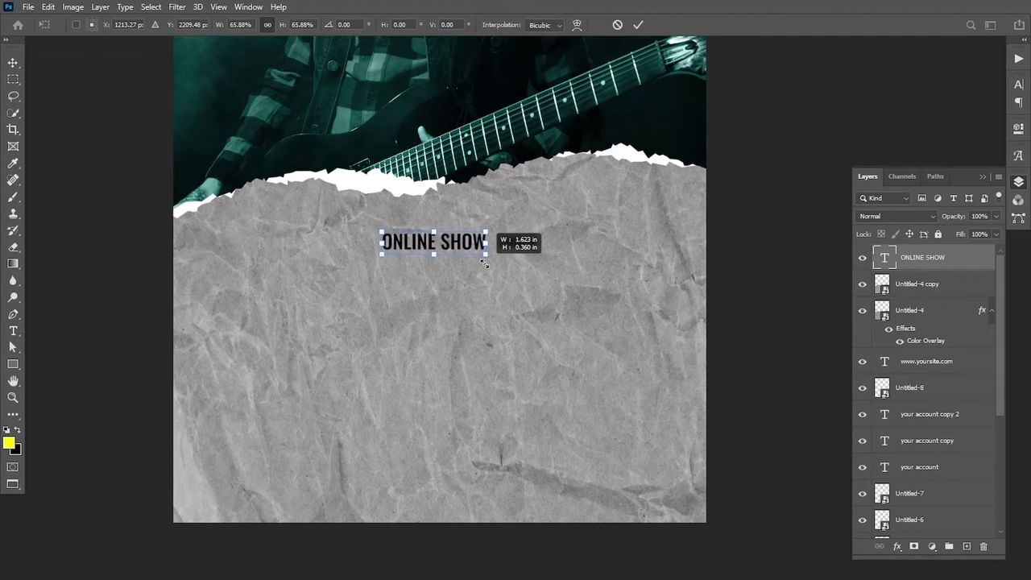
Step: Widen ONLINE SHOW's letter spacing to 420 and scale it to about 96%
key(Return)
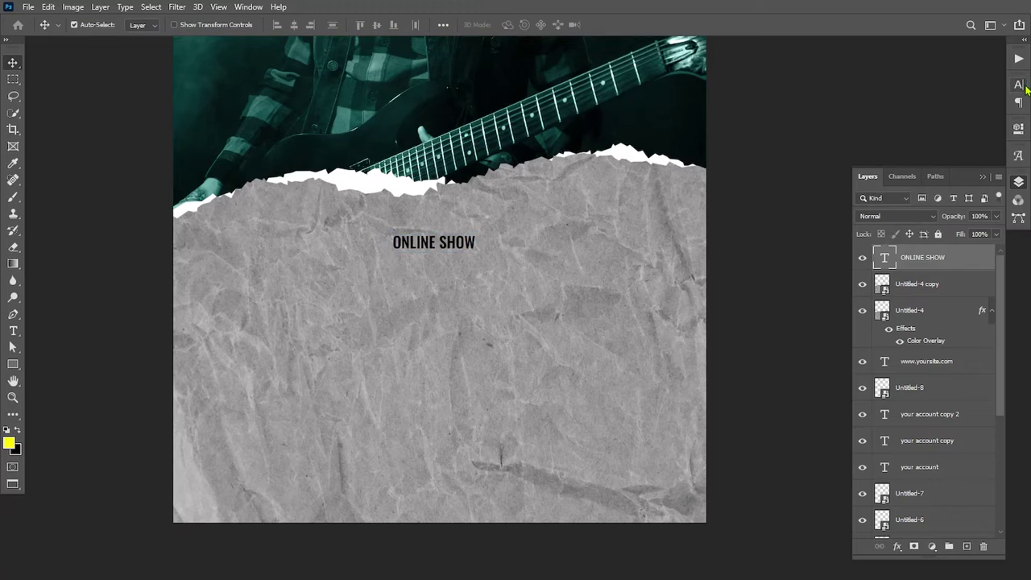
click(1018, 84)
drag(949, 133, 958, 138)
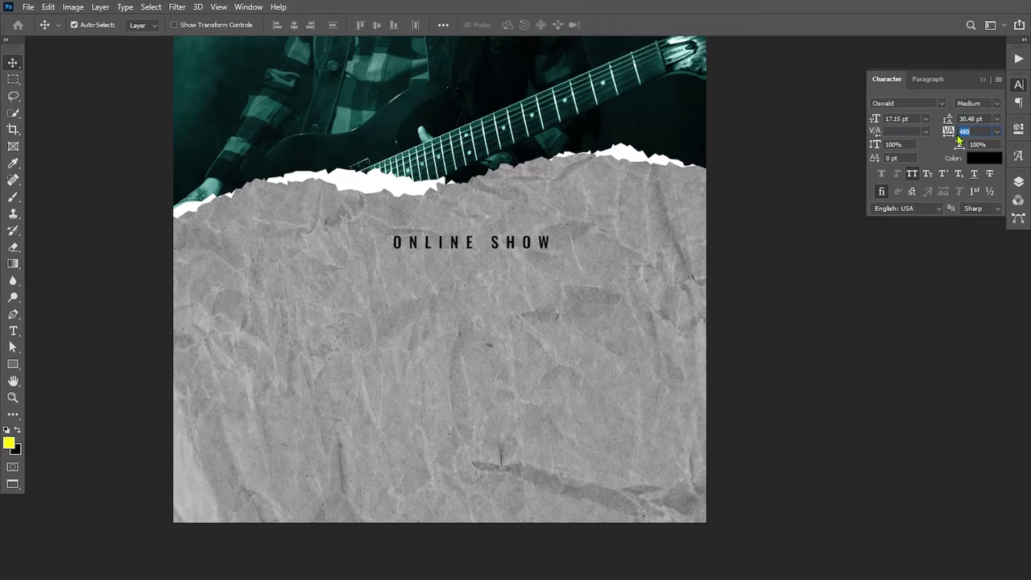
drag(950, 136, 949, 138)
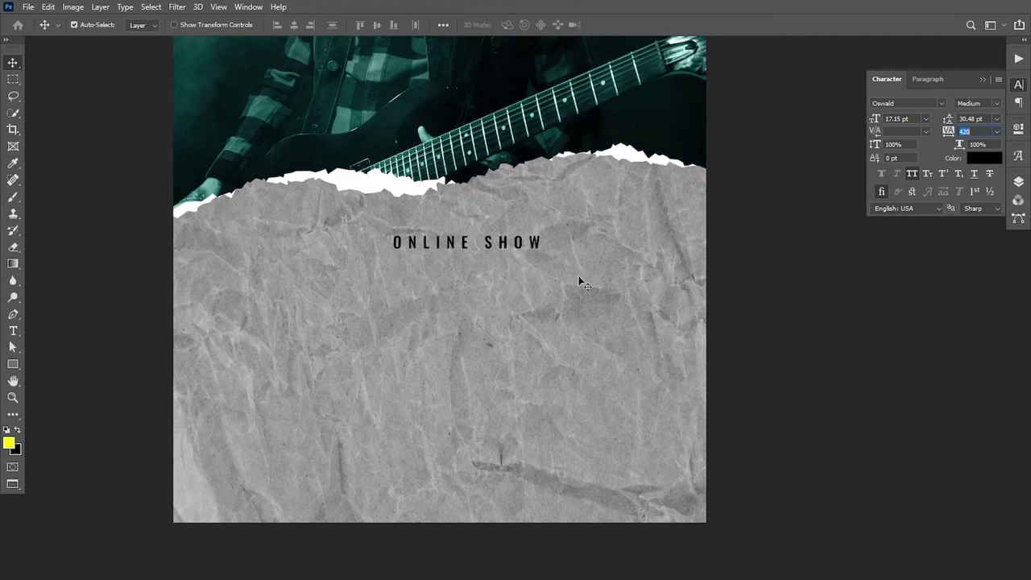
key(ctrl)
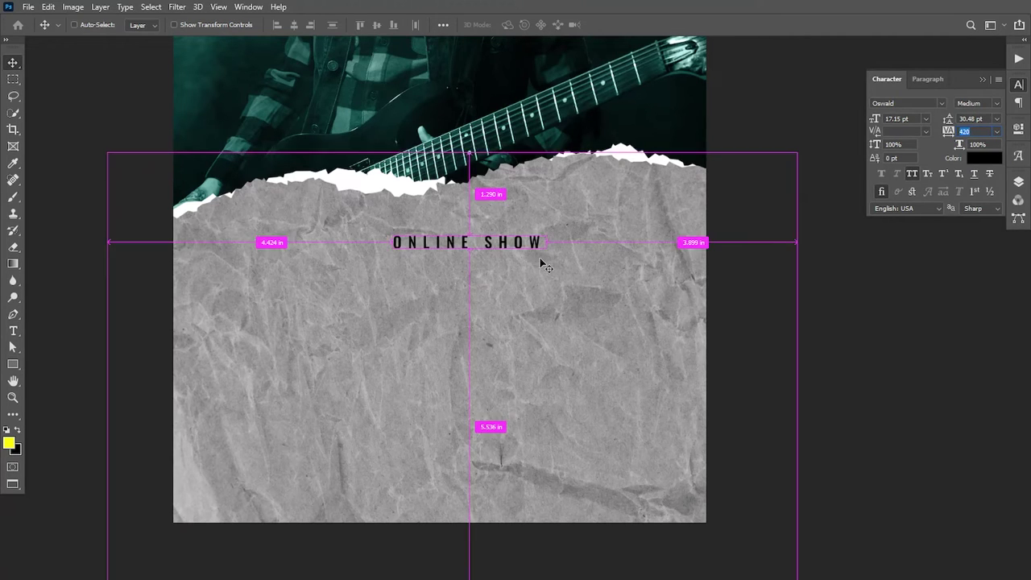
click(1018, 182)
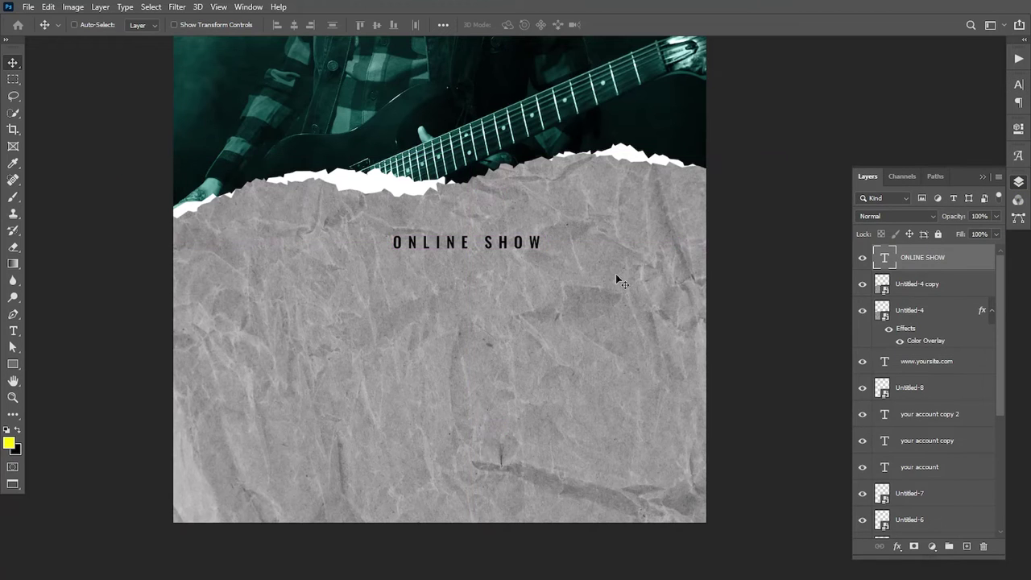
key(ctrl+t)
drag(541, 251, 503, 242)
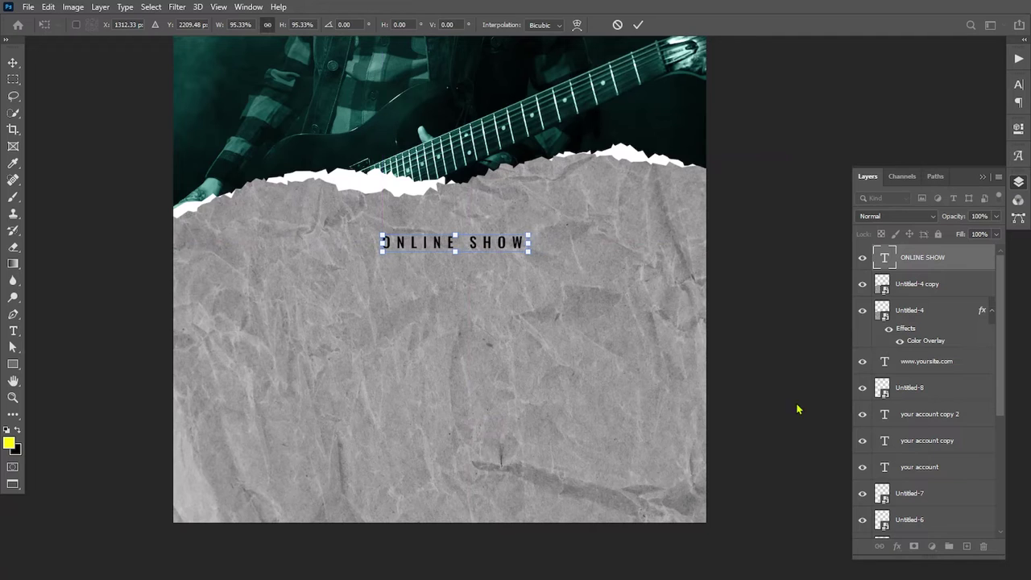
key(Return)
Step: Convert the Background to Layer 0, show rulers and add a vertical guide at page centre
scroll(1001, 377, down, 5)
double_click(929, 525)
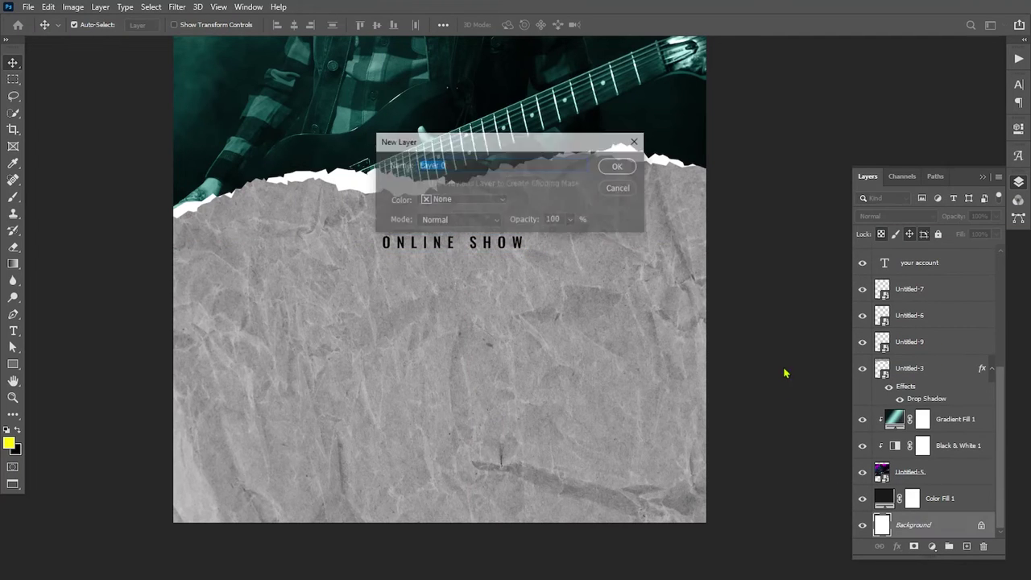
click(617, 166)
key(ctrl+t)
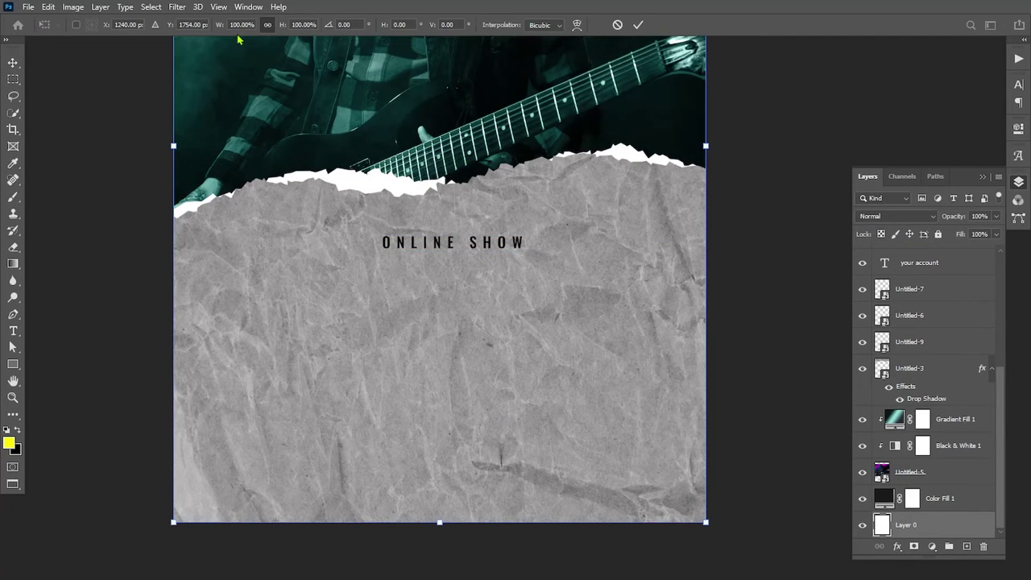
click(218, 6)
click(251, 283)
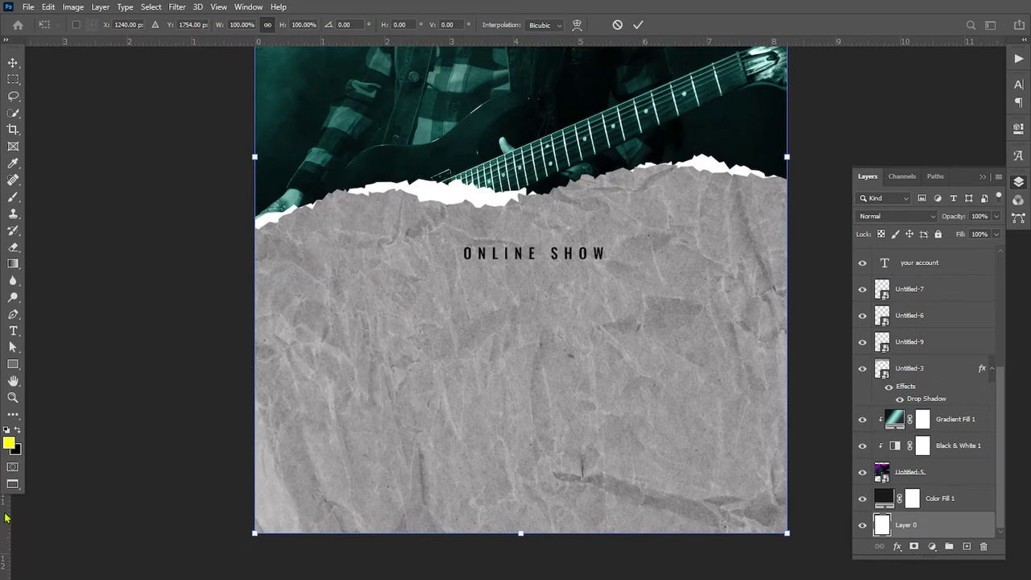
drag(6, 517, 521, 459)
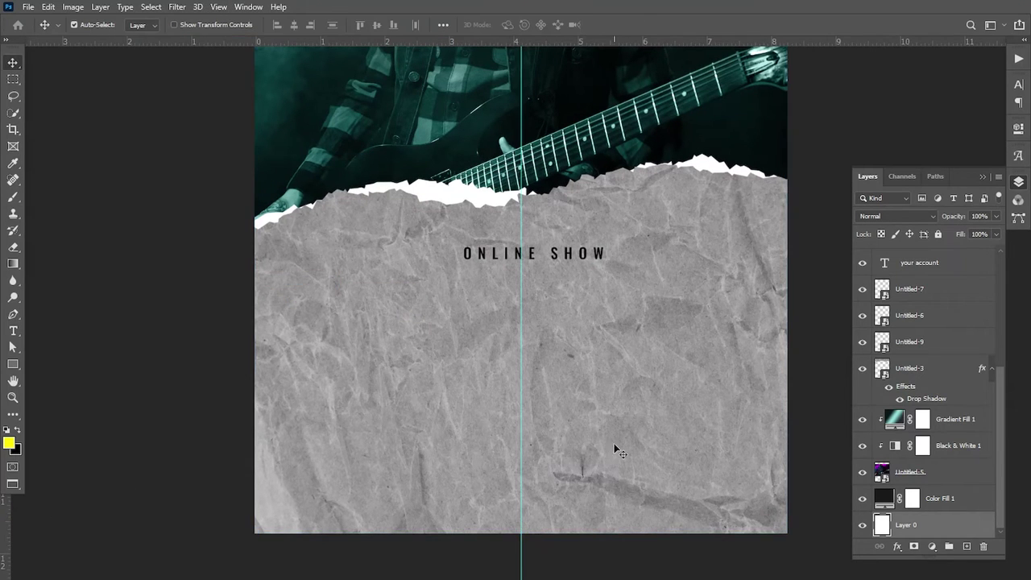
drag(1000, 387, 1001, 256)
Step: Centre ONLINE SHOW on the guide and raise it closer to the torn paper edge
click(922, 257)
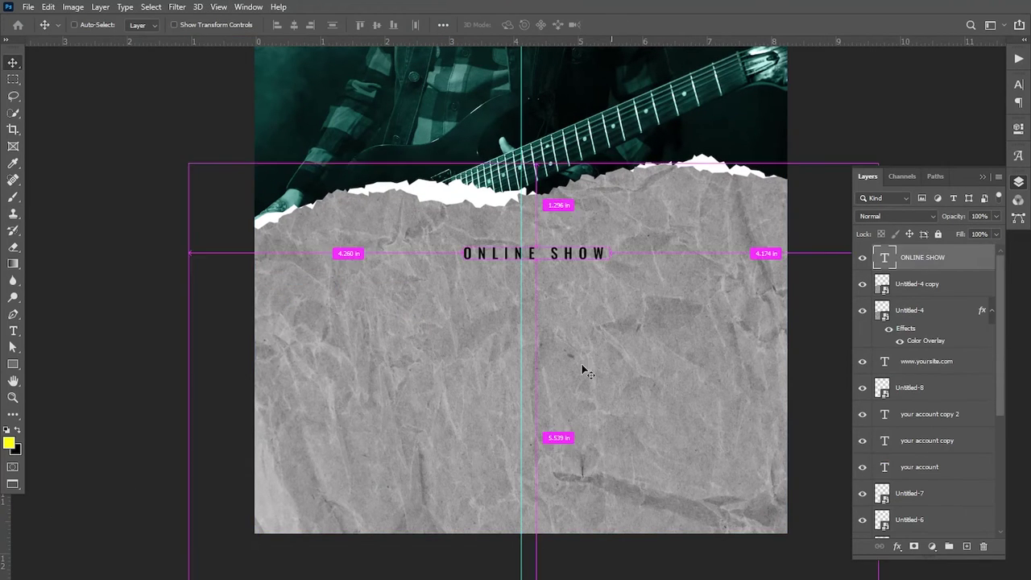
key(ctrl+t)
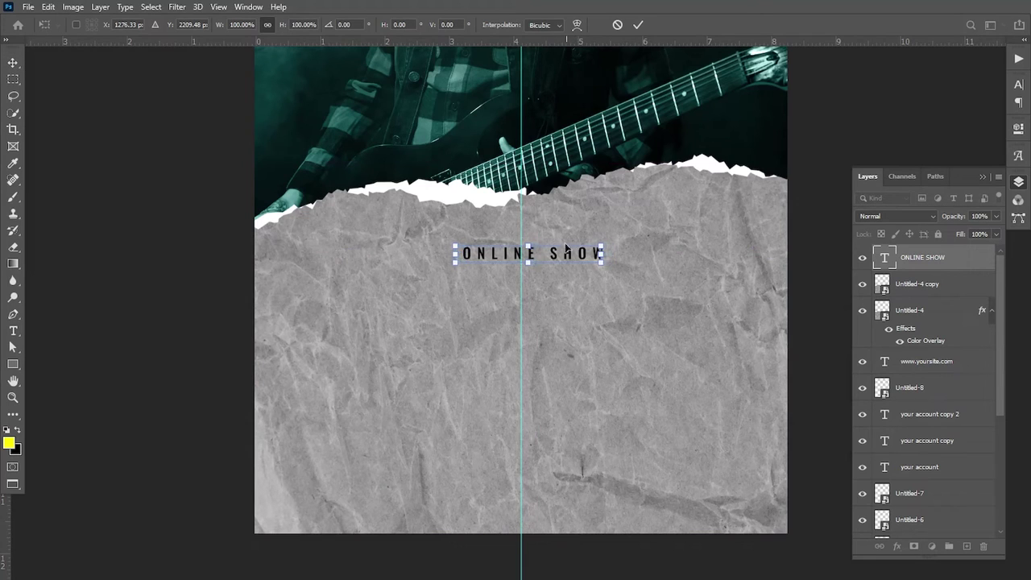
drag(564, 253, 560, 253)
key(Left)
key(Left)
key(Left)
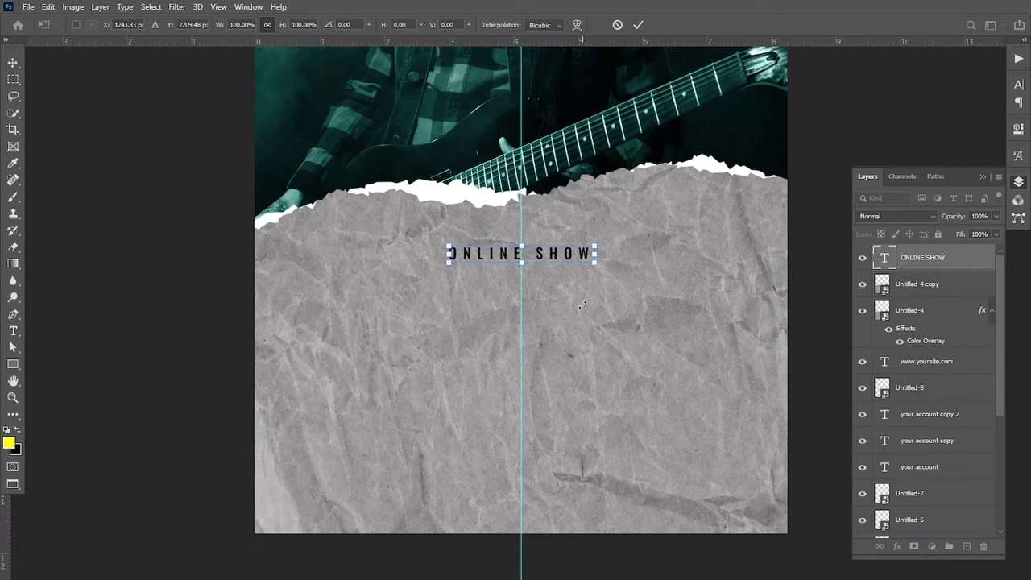
key(Up)
key(Up)
key(Up)
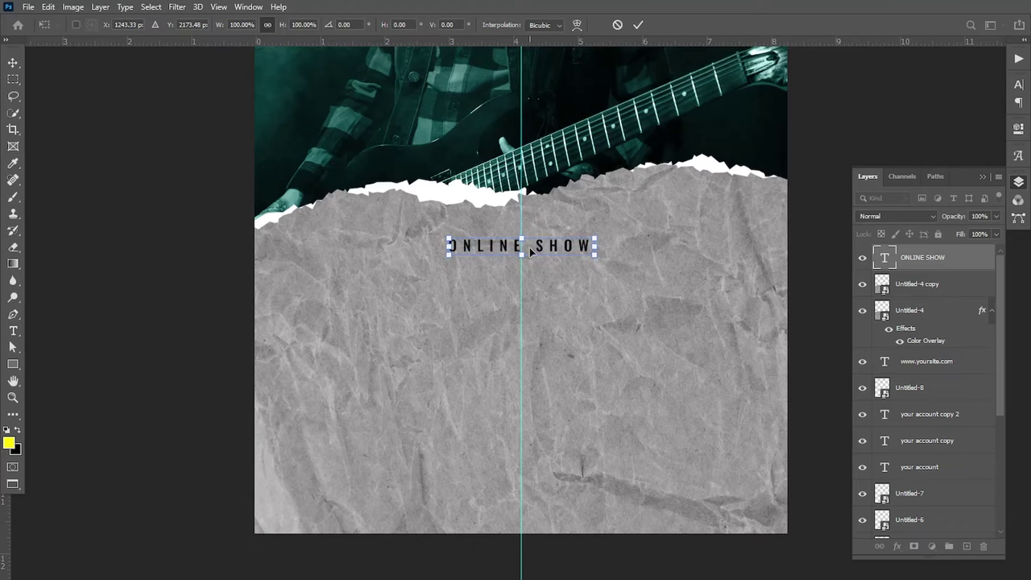
drag(539, 249, 539, 238)
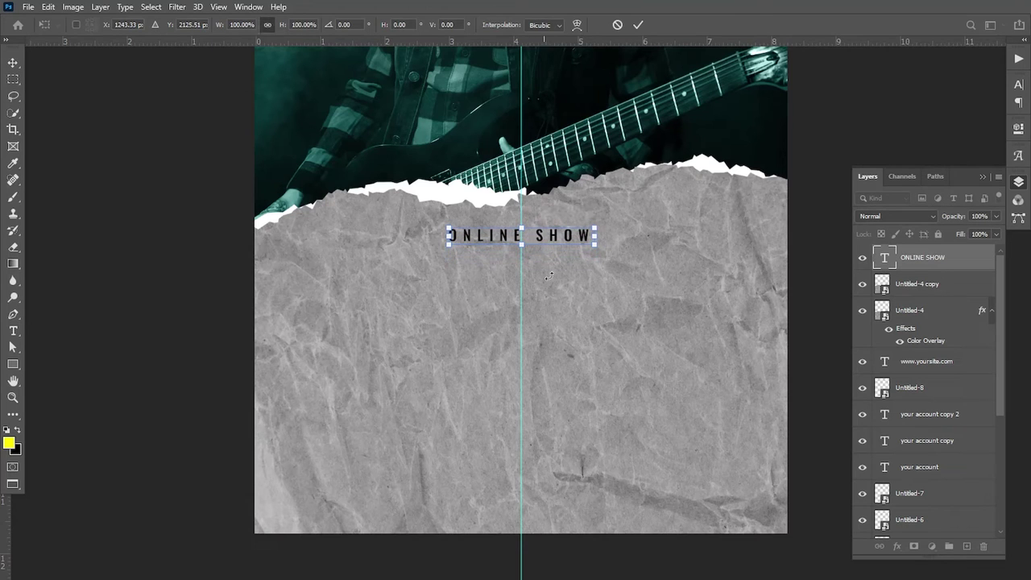
key(Return)
click(13, 331)
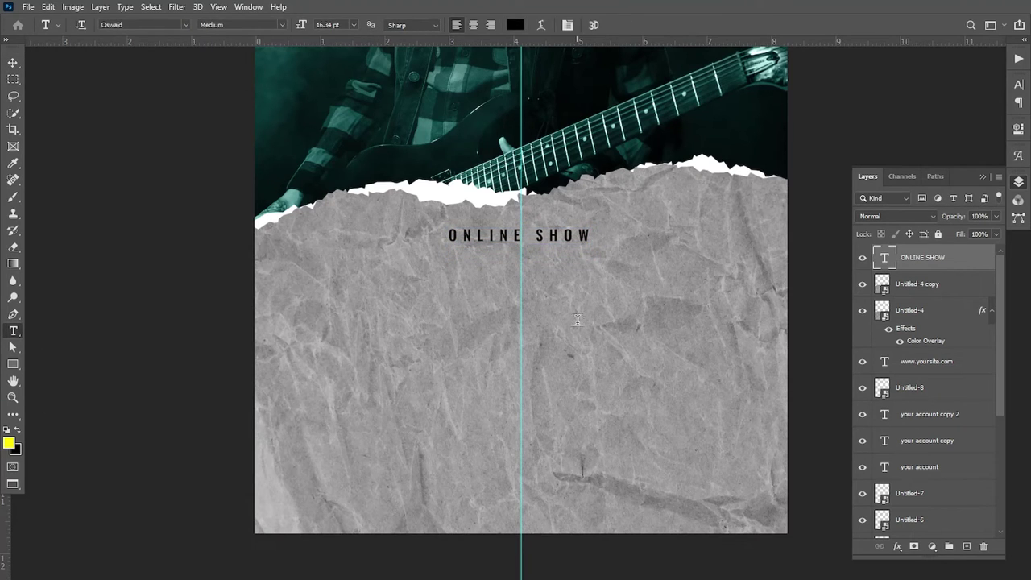
Step: Type a two-line 'FEEL THE' / 'MUSIC' headline with tracking set to 0
click(525, 283)
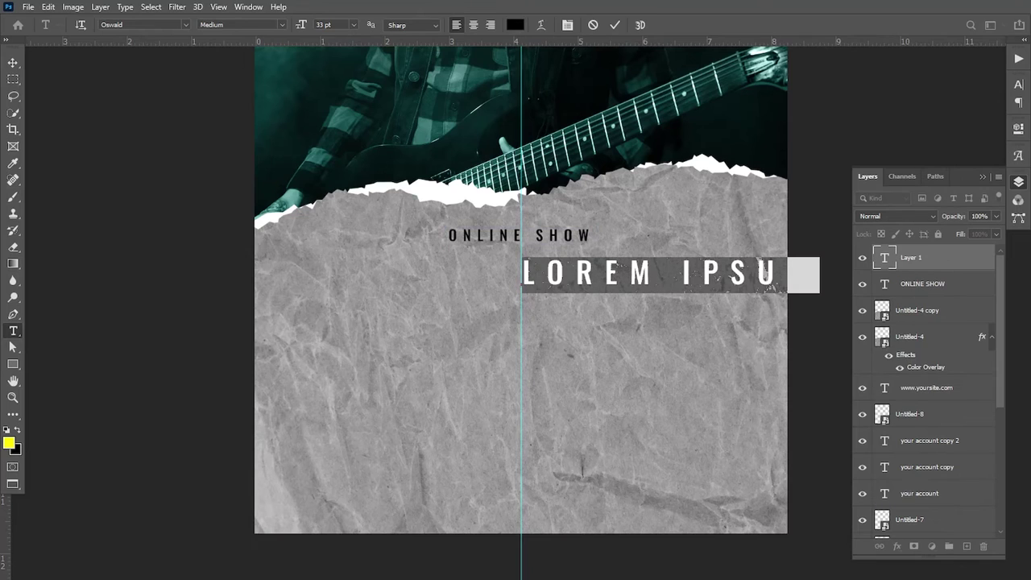
click(1018, 83)
text(0)
key(Return)
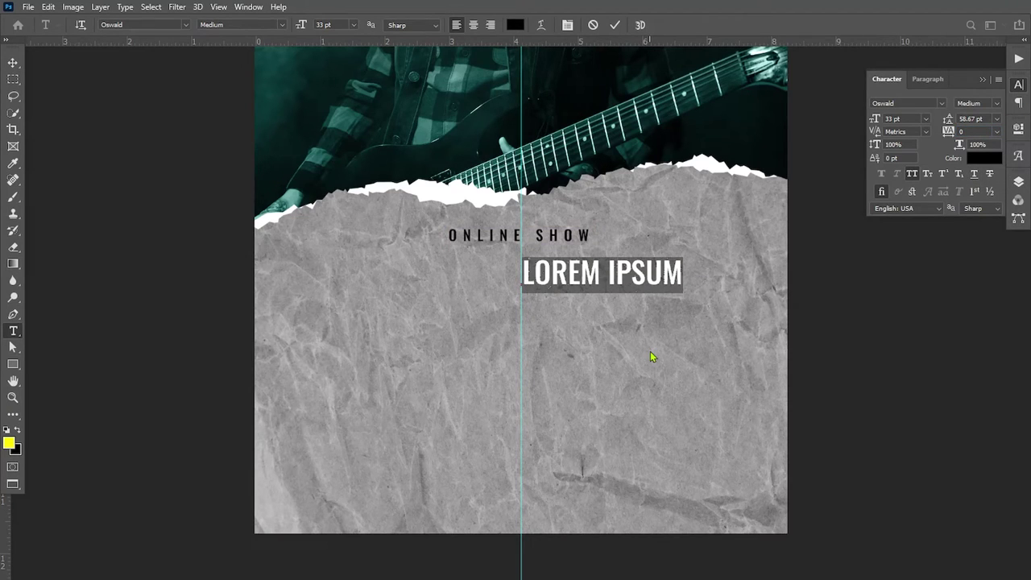
text(FEEL TH)
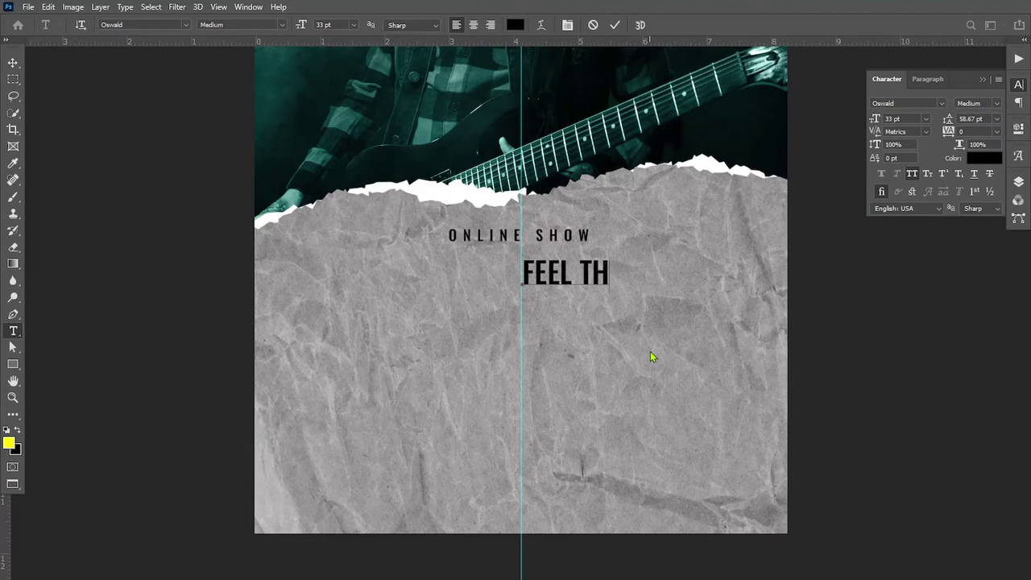
text(E)
key(Return)
text(M)
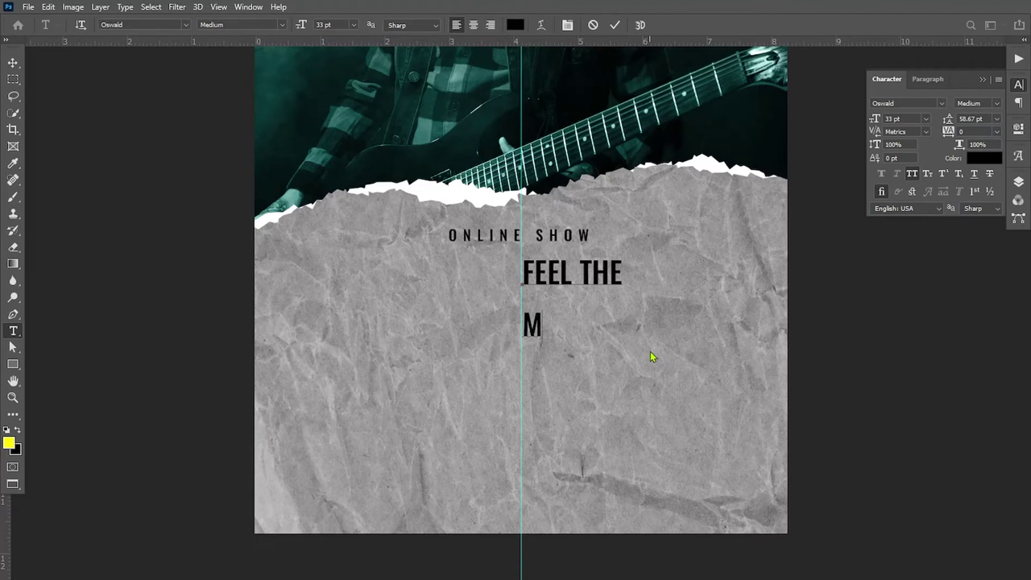
text(USIC)
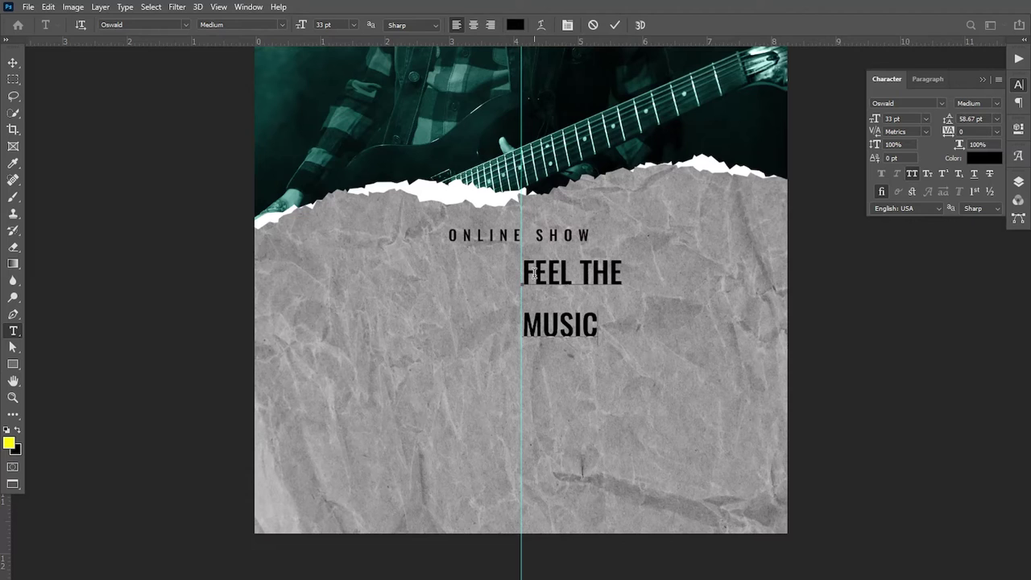
Step: Centre-align both headline lines and set their leading to 32 pt
drag(523, 274, 683, 360)
click(475, 25)
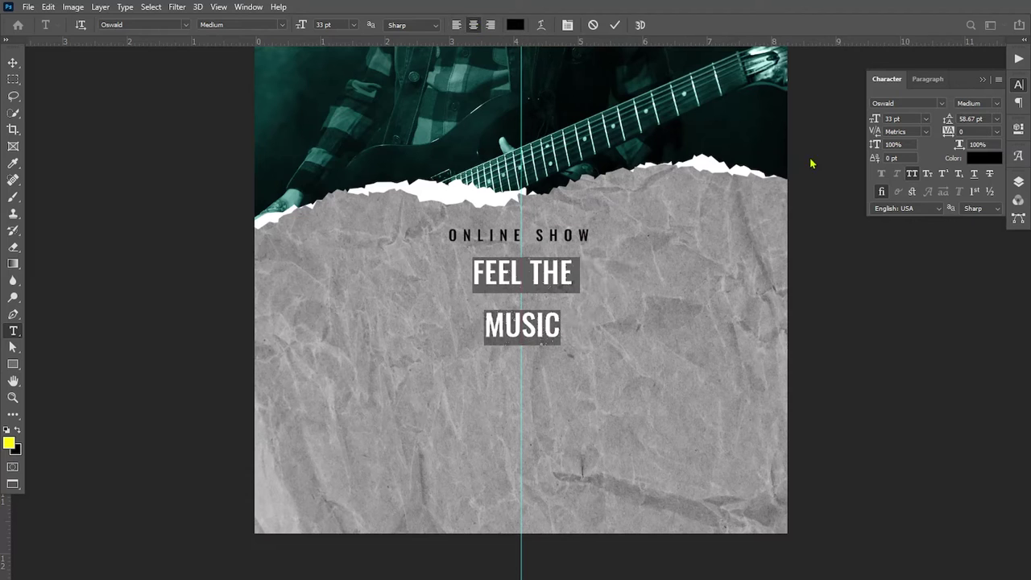
drag(948, 131, 930, 127)
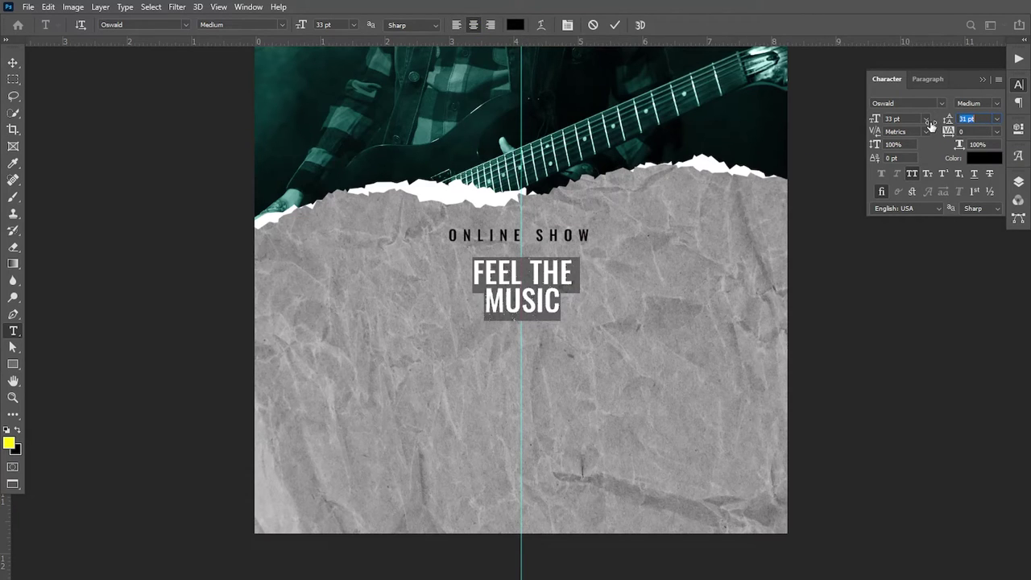
click(927, 121)
click(964, 119)
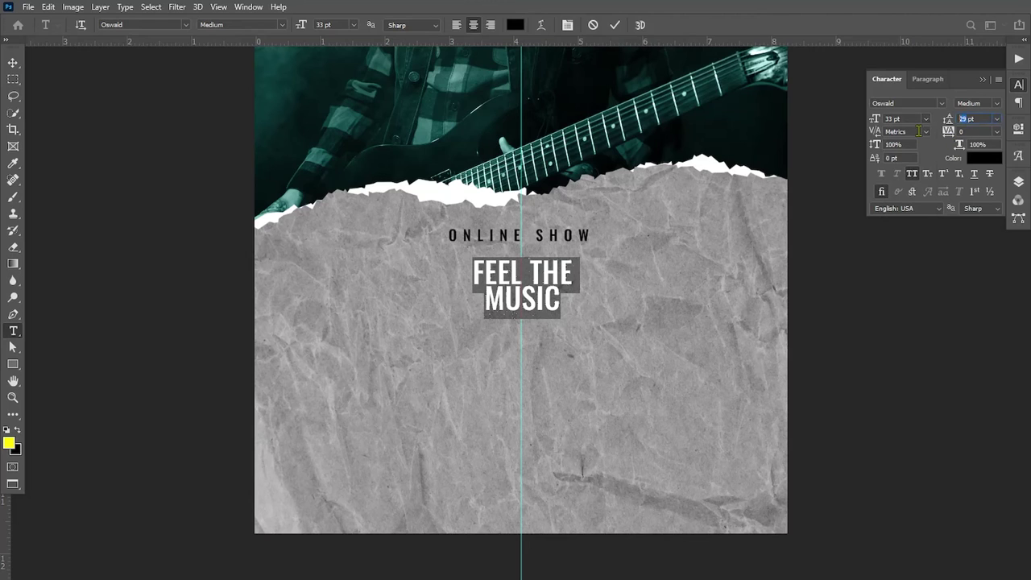
key(Up)
key(Up)
key(Up)
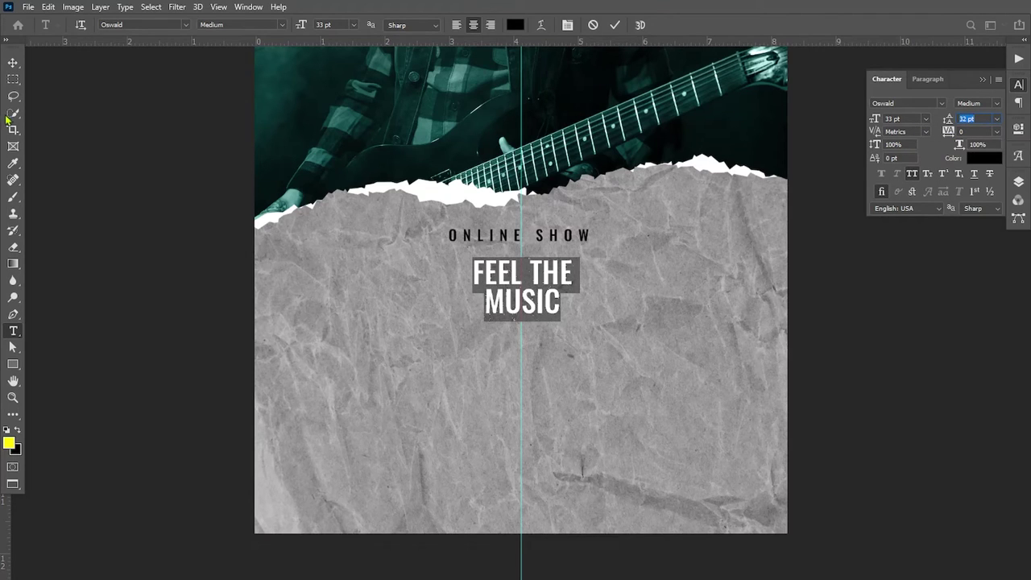
Step: Enlarge the headline to about 270 percent with Free Transform
click(13, 62)
key(ctrl+t)
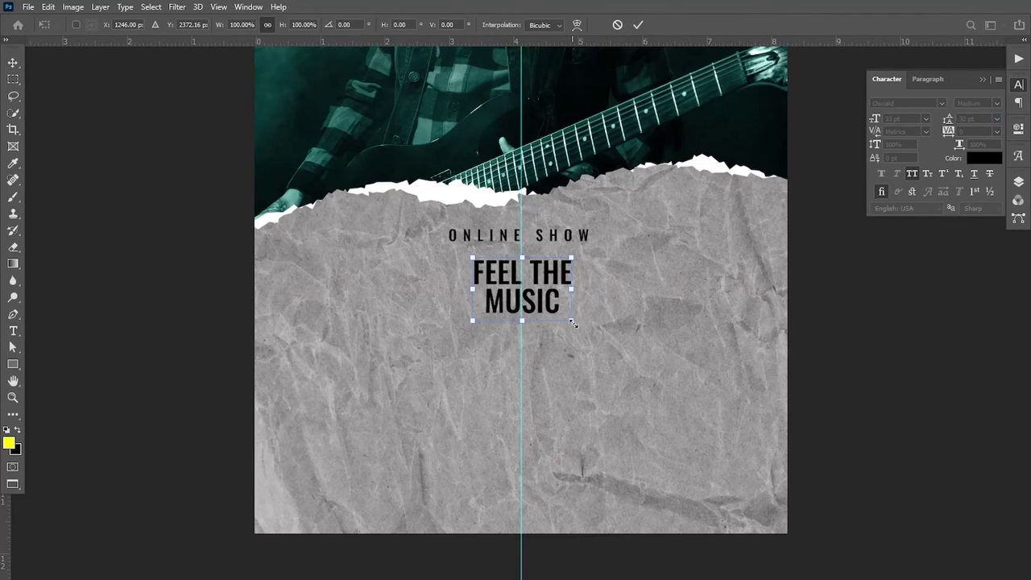
drag(572, 322, 647, 428)
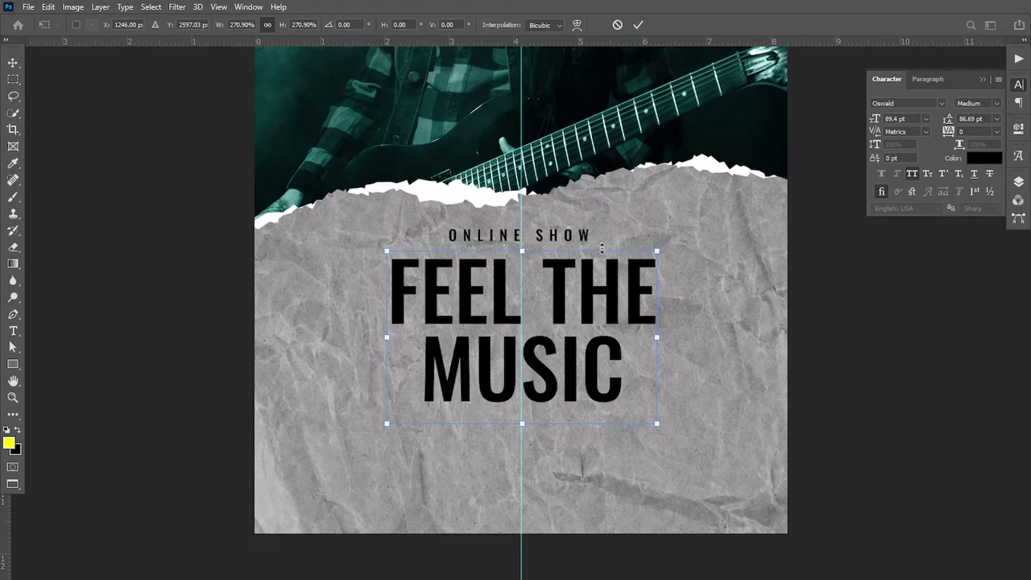
key(Return)
Step: Make the whole FEEL THE MUSIC headline Bold
click(1018, 182)
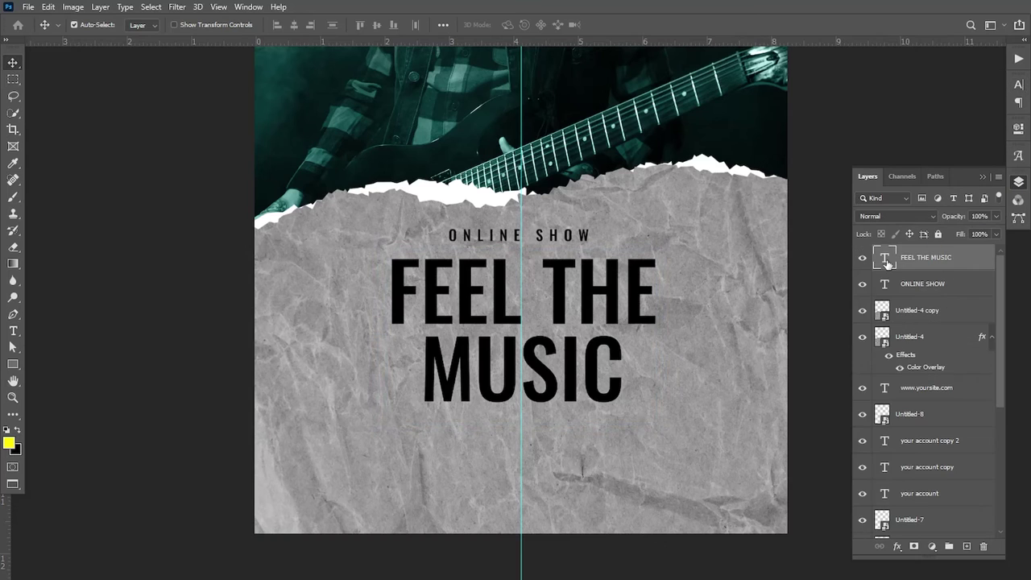
double_click(884, 261)
click(242, 25)
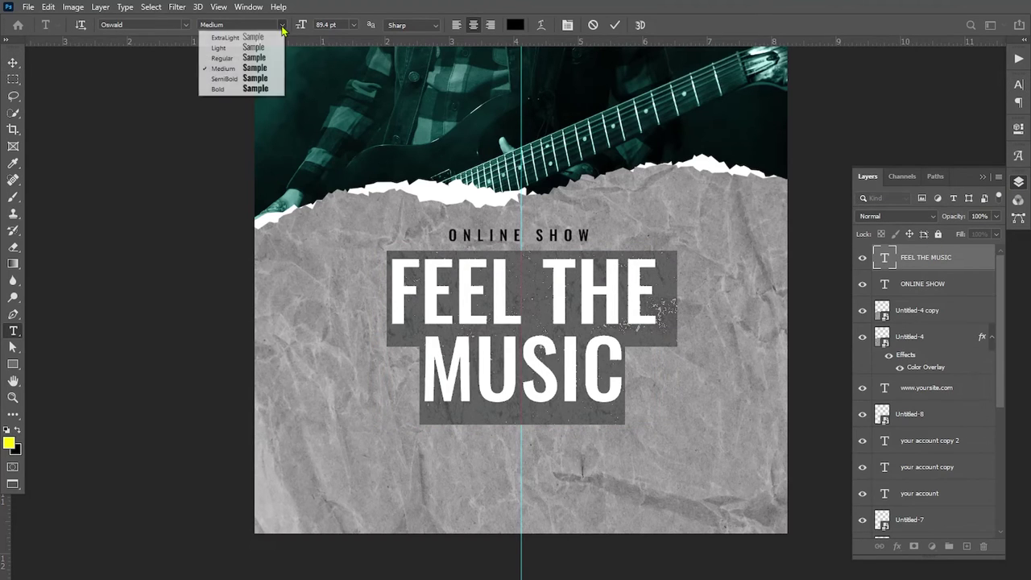
click(234, 87)
Step: Shrink the FEEL THE line to about 40 pt and tighten the leading to 80 pt
click(393, 300)
key(shift+End)
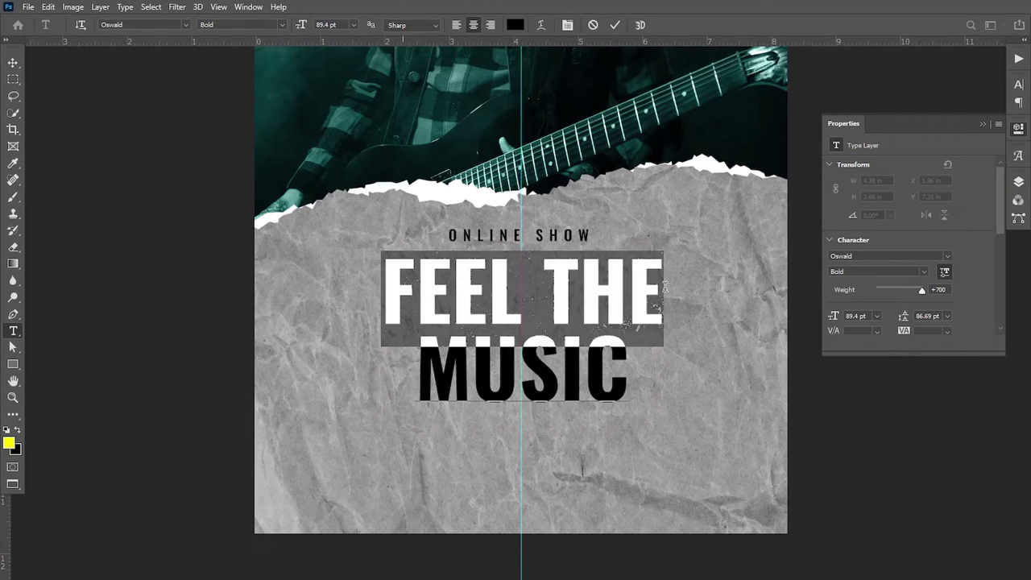
key(ctrl+t)
key(ctrl+shift+less)
key(ctrl+shift+less)
key(ctrl+shift+less)
key(ctrl+a)
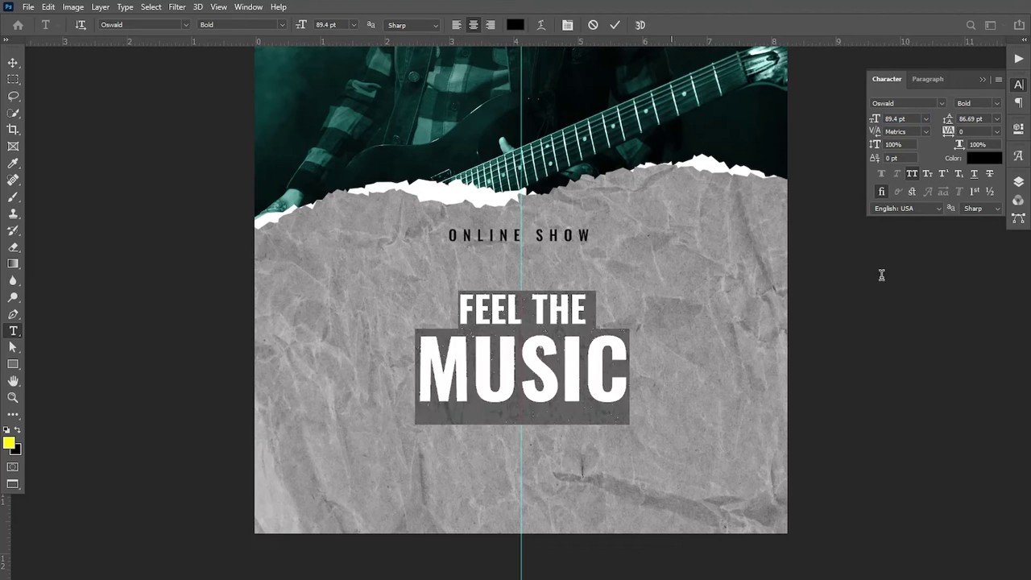
drag(948, 119, 3, 88)
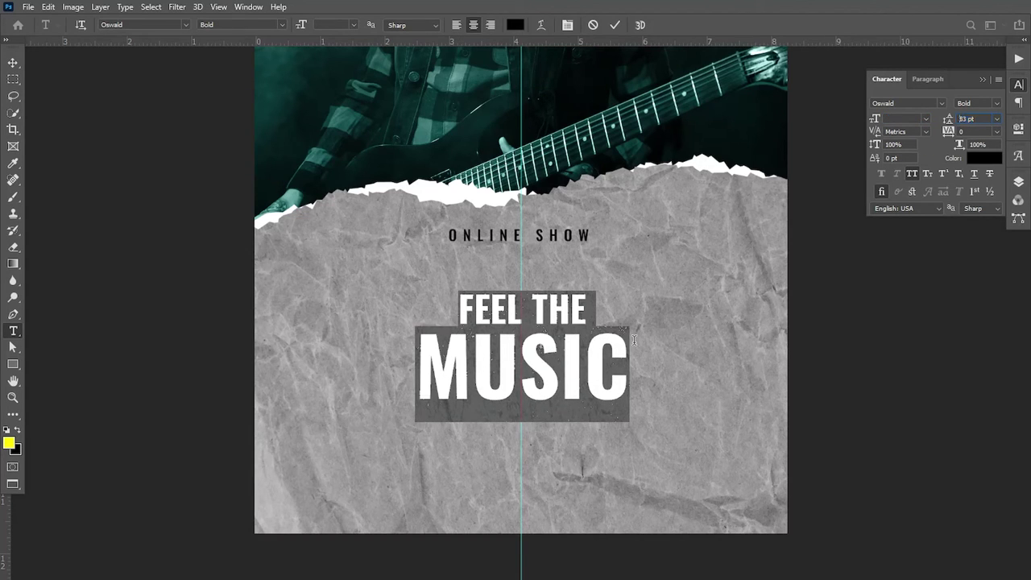
text(80)
click(12, 62)
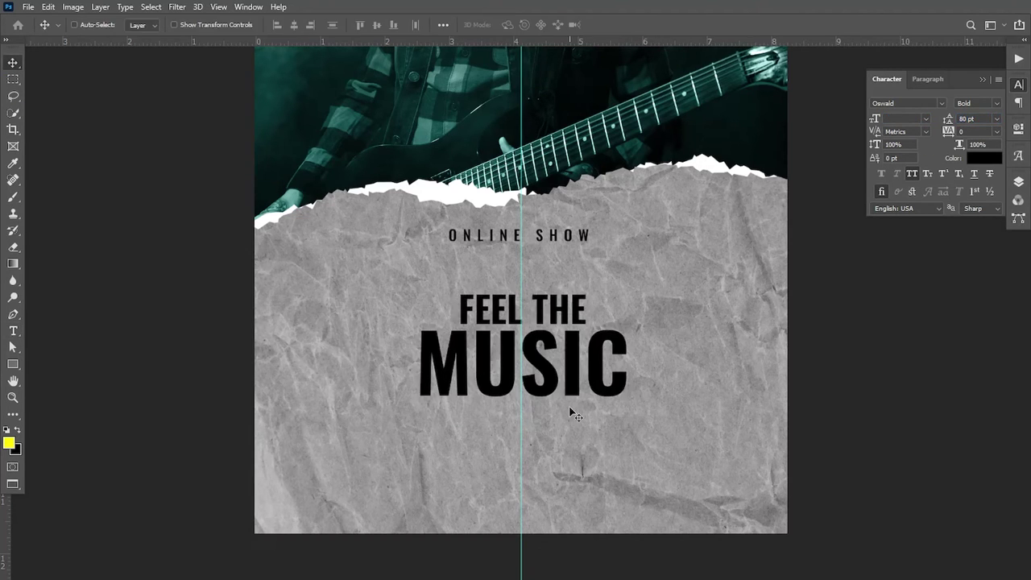
Step: Enlarge the headline from its centre and raise it, with ONLINE SHOW, slightly
key(ctrl+t)
drag(633, 425, 659, 448)
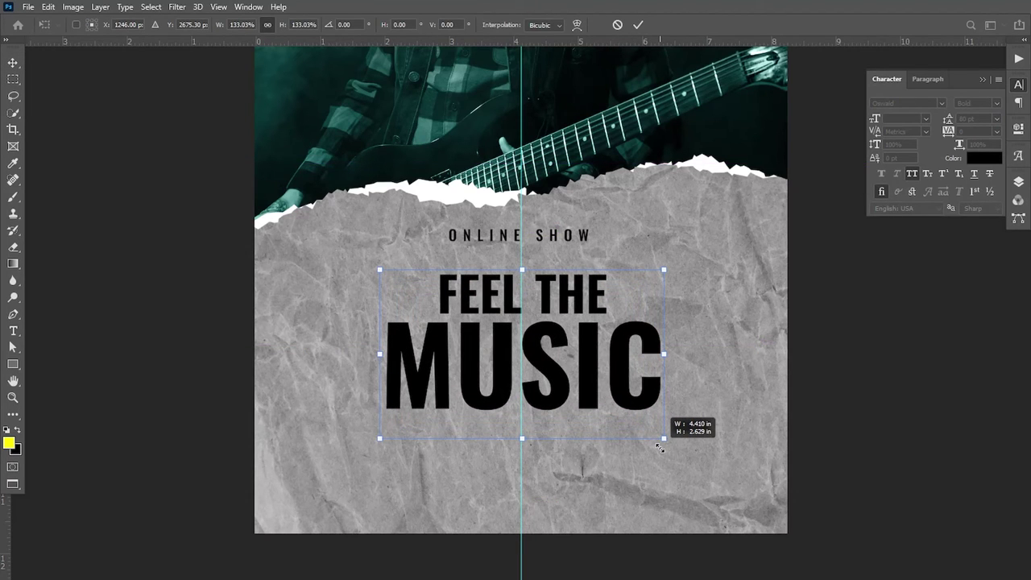
drag(586, 384, 584, 364)
key(Return)
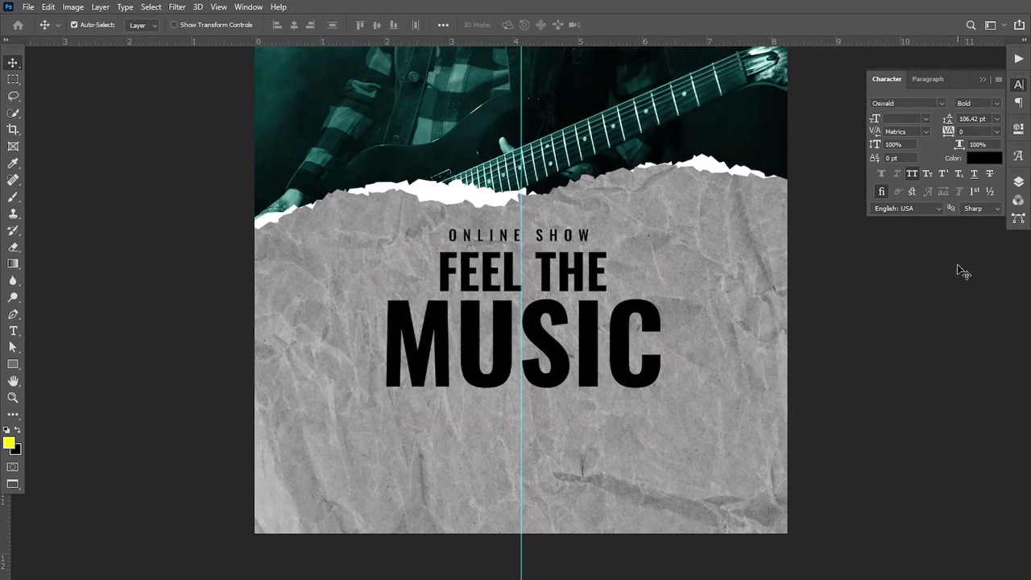
click(1016, 184)
shift+click(915, 290)
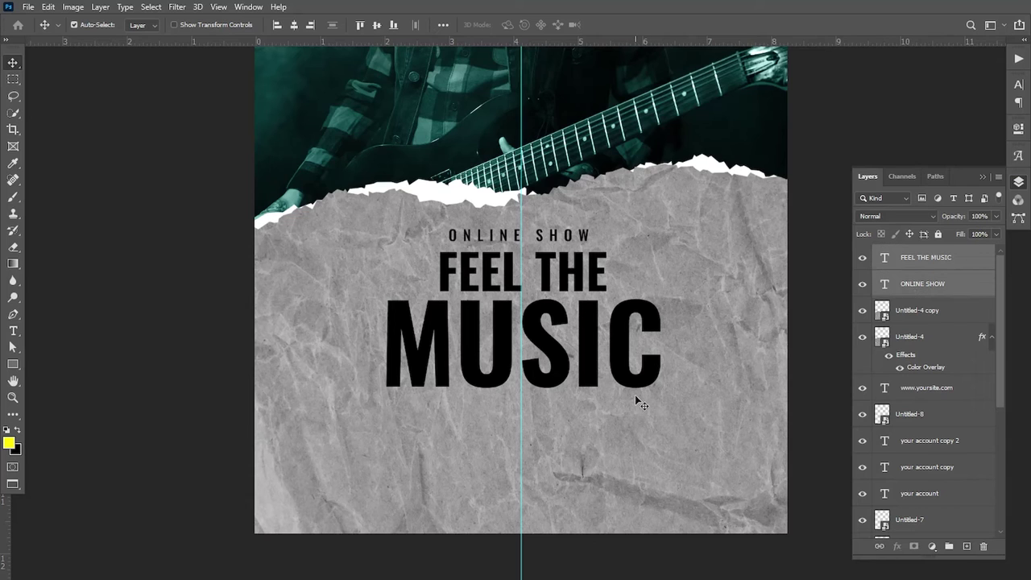
key(shift+Up)
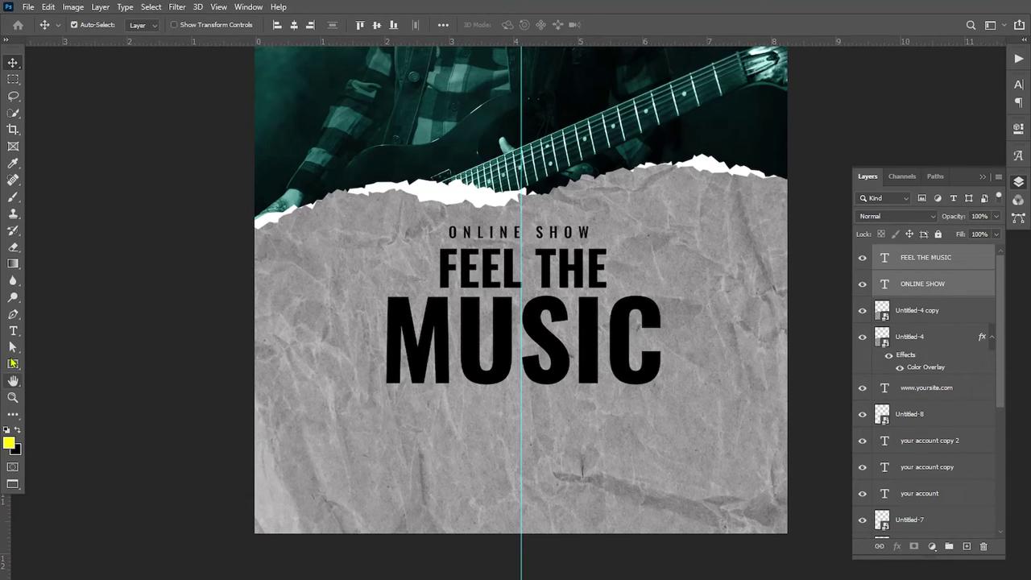
Step: Set the headline's line spacing to 103 pt
key(t)
click(382, 281)
key(ctrl+a)
click(1018, 84)
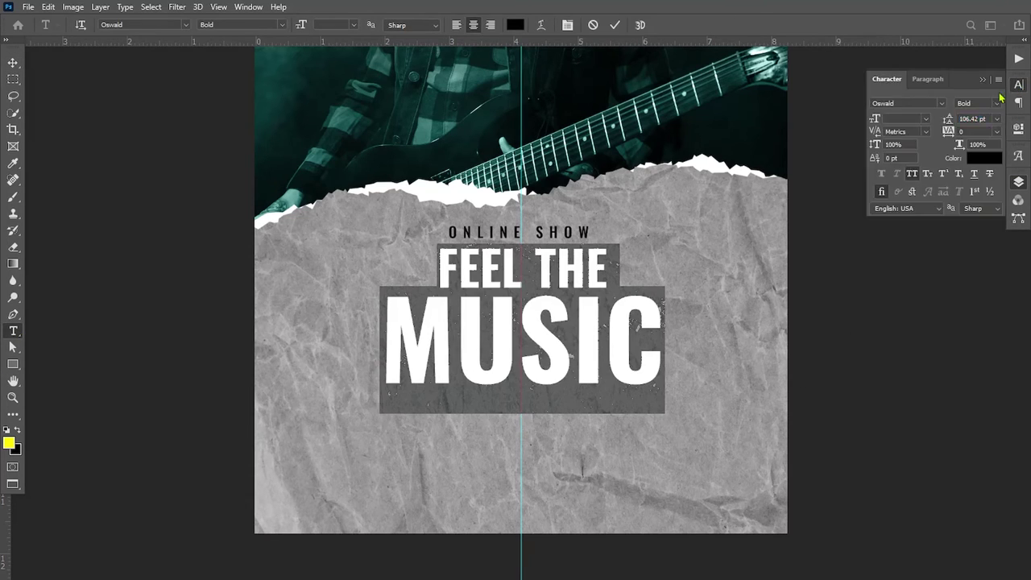
click(983, 118)
text(103)
key(Return)
click(13, 62)
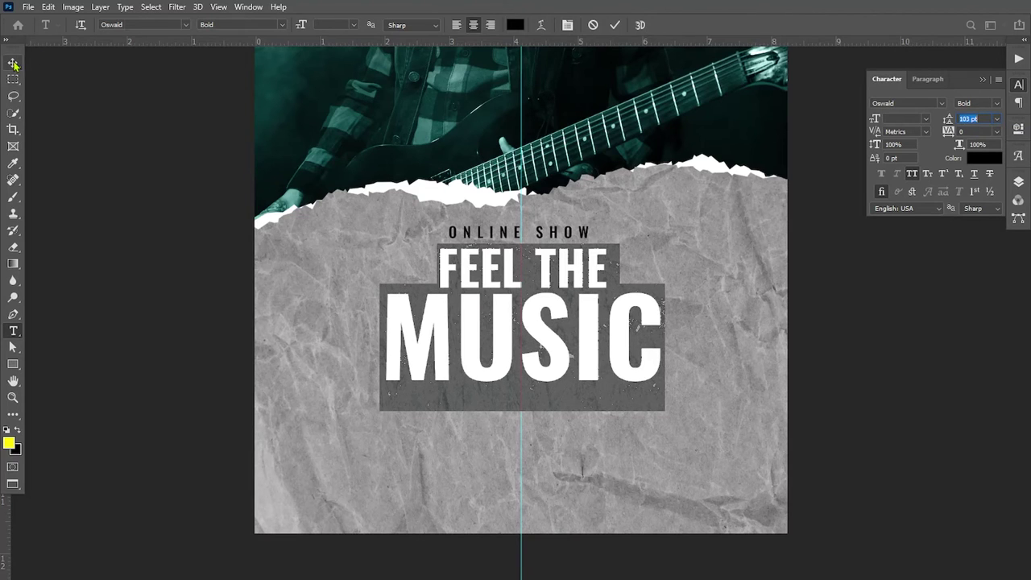
Step: Start a new text layer low on the lower paper
drag(591, 448, 580, 427)
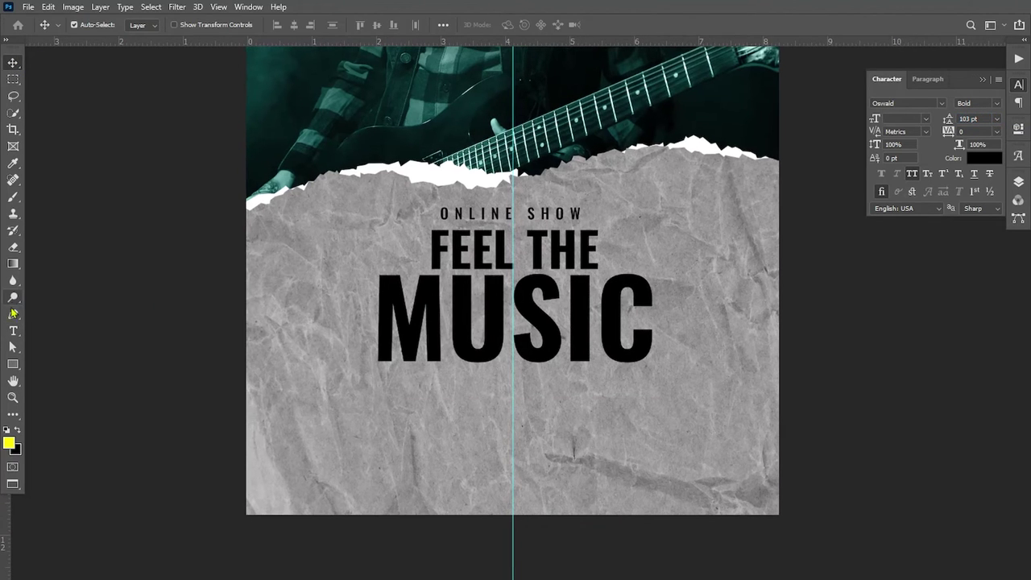
key(t)
click(443, 431)
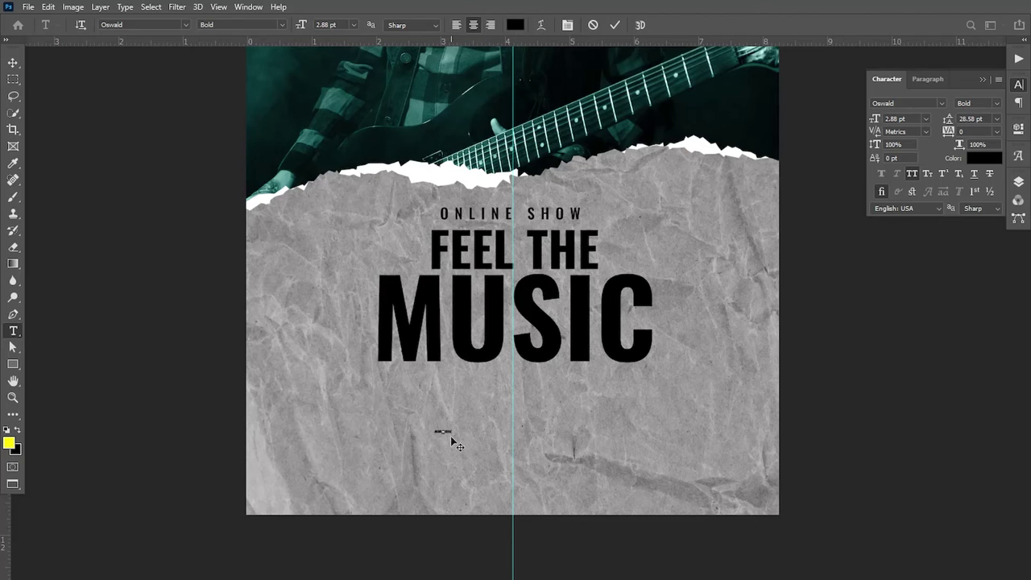
Step: Make the MUSIC FESTIVAL text 33 pt Edo and move it over the MUSIC title
key(ctrl+a)
drag(300, 27, 317, 32)
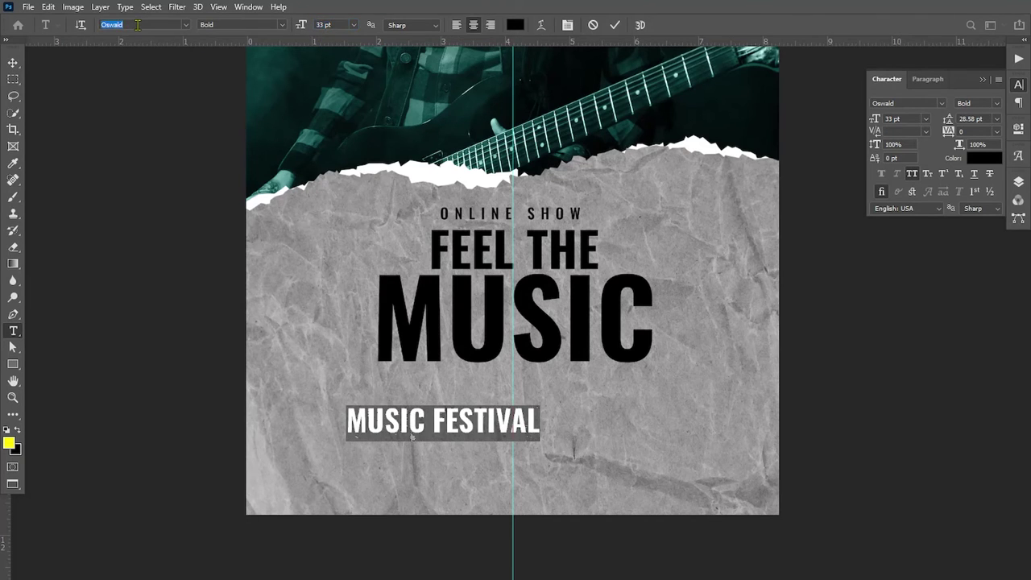
text(edo)
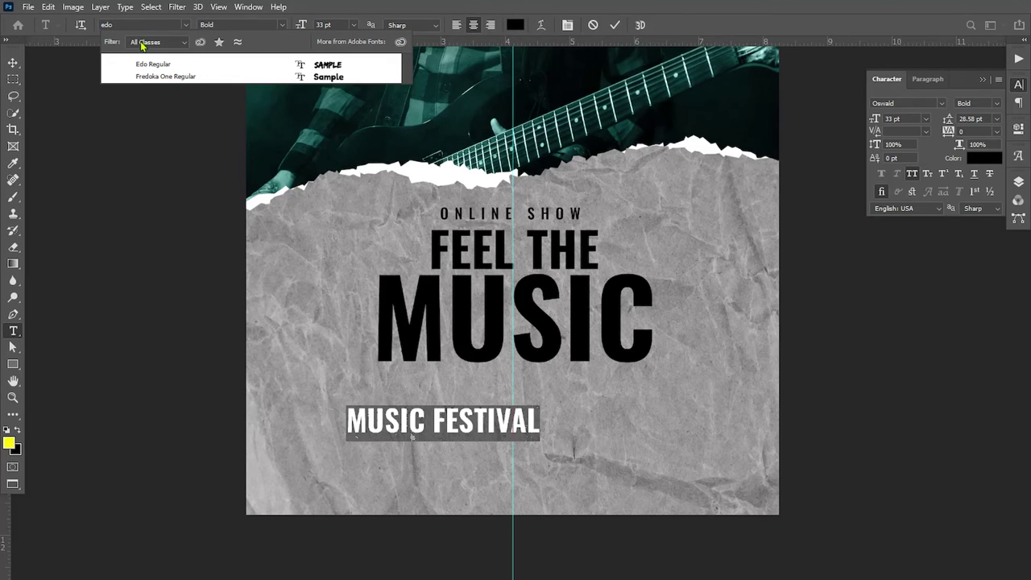
click(141, 64)
click(13, 62)
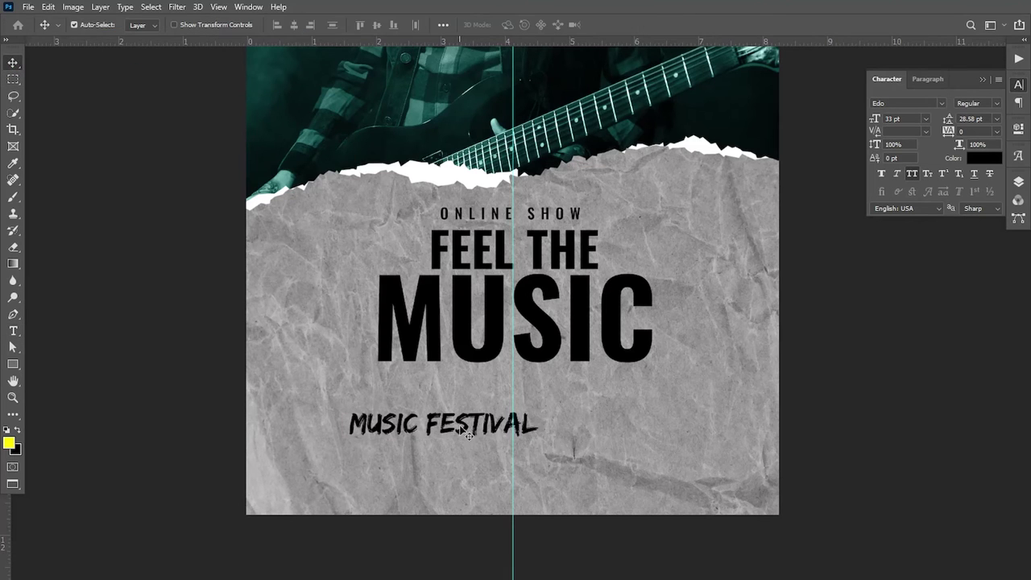
drag(467, 432, 522, 334)
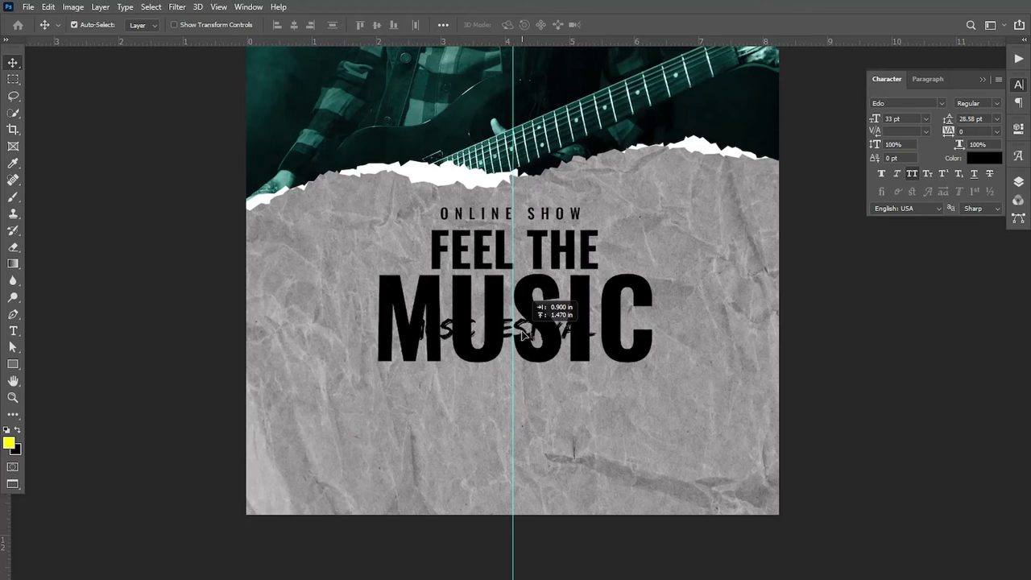
Step: Change the MUSIC FESTIVAL text colour to hex 8ddedc
click(1017, 182)
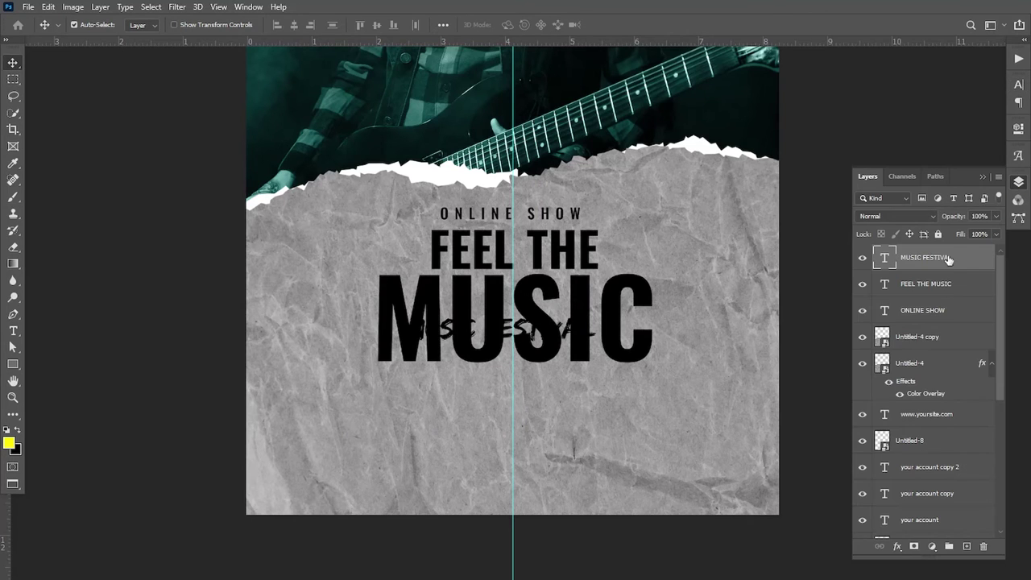
double_click(887, 260)
click(516, 25)
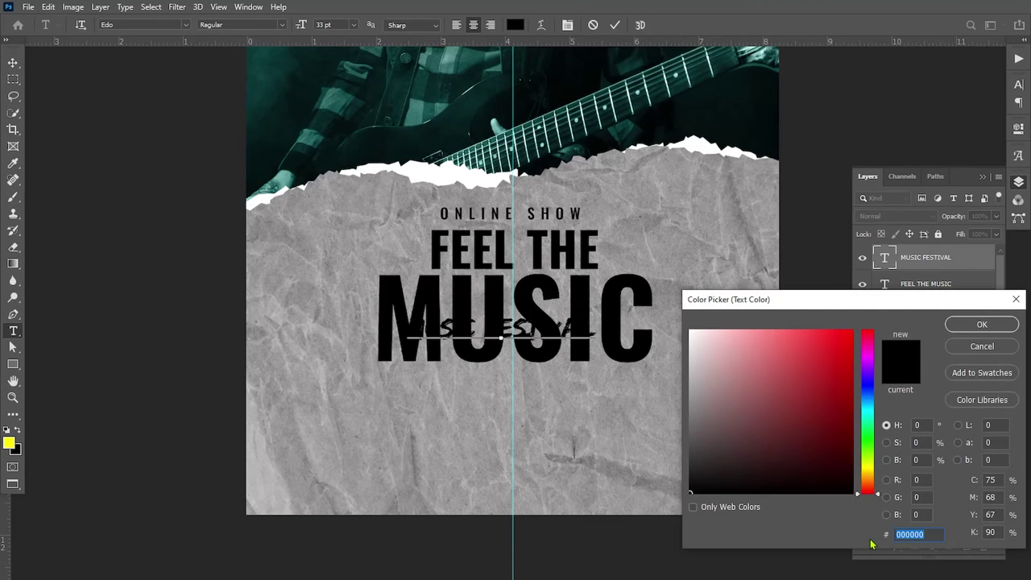
text(8dd)
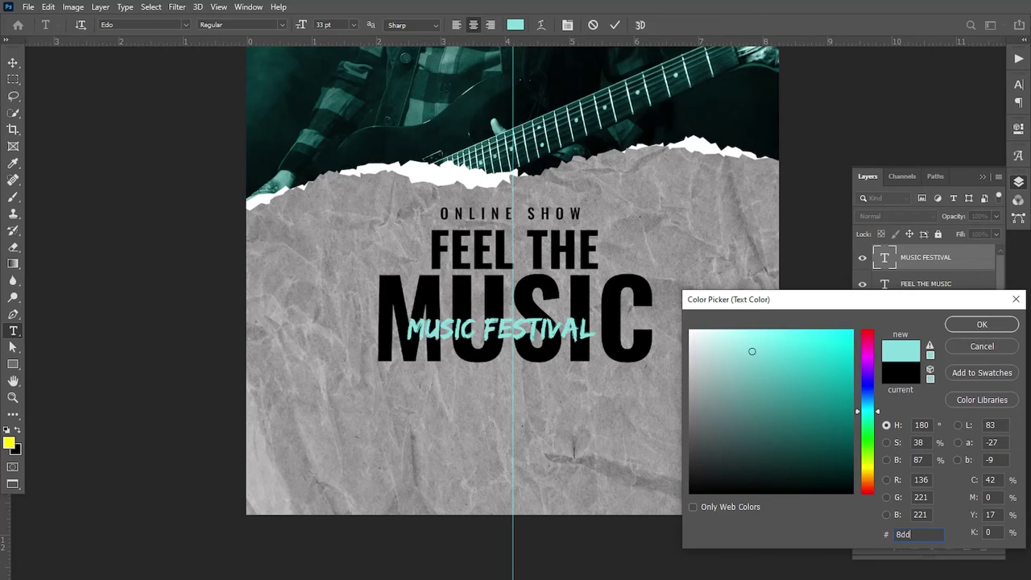
text(edc)
Step: Apply the cyan colour and add a drop shadow to MUSIC FESTIVAL
click(981, 325)
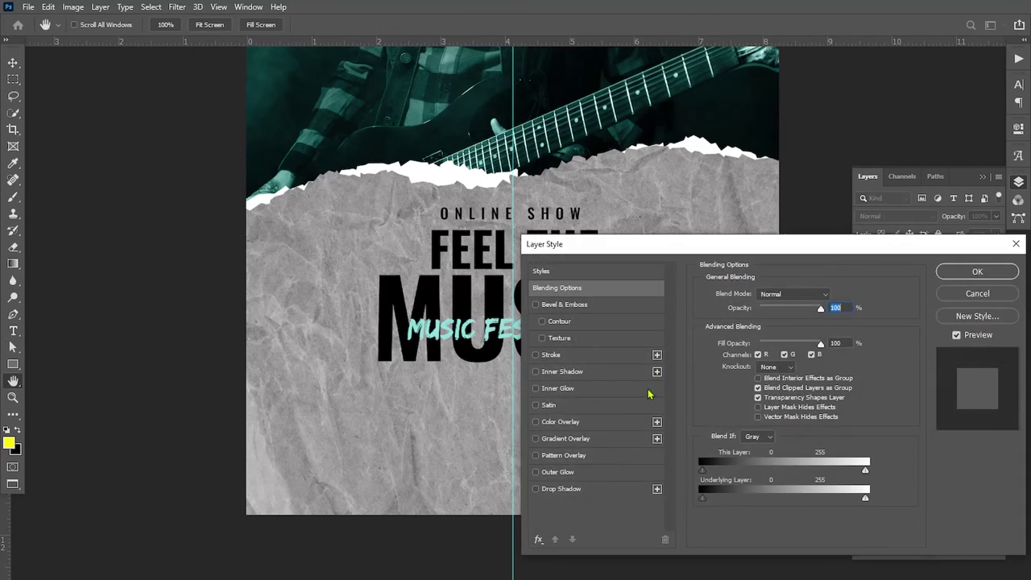
click(570, 489)
mouse_move(776, 380)
mouse_down()
mouse_move(748, 384)
mouse_move(757, 354)
mouse_up()
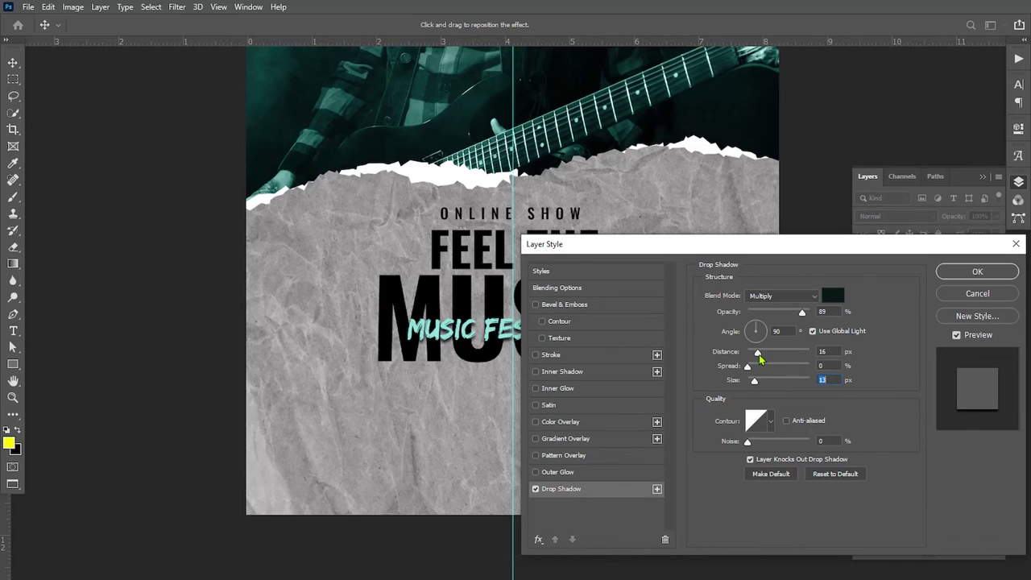
key(Return)
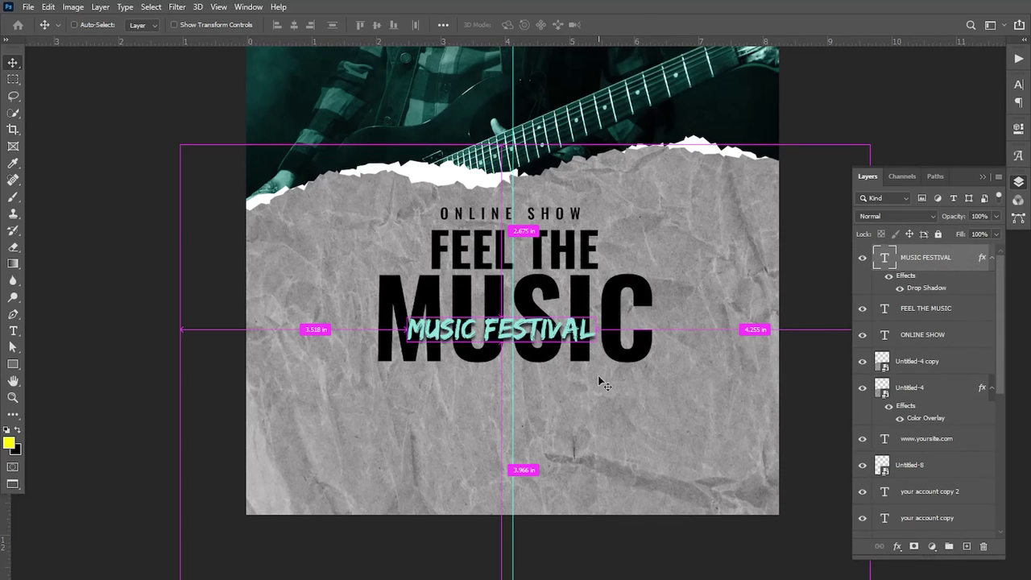
Step: Tilt MUSIC FESTIVAL about 9° upward, nudge it into place, and enlarge it to about 114%
key(ctrl+t)
mouse_move(601, 373)
mouse_down()
mouse_move(636, 321)
mouse_move(635, 330)
mouse_move(618, 323)
mouse_up()
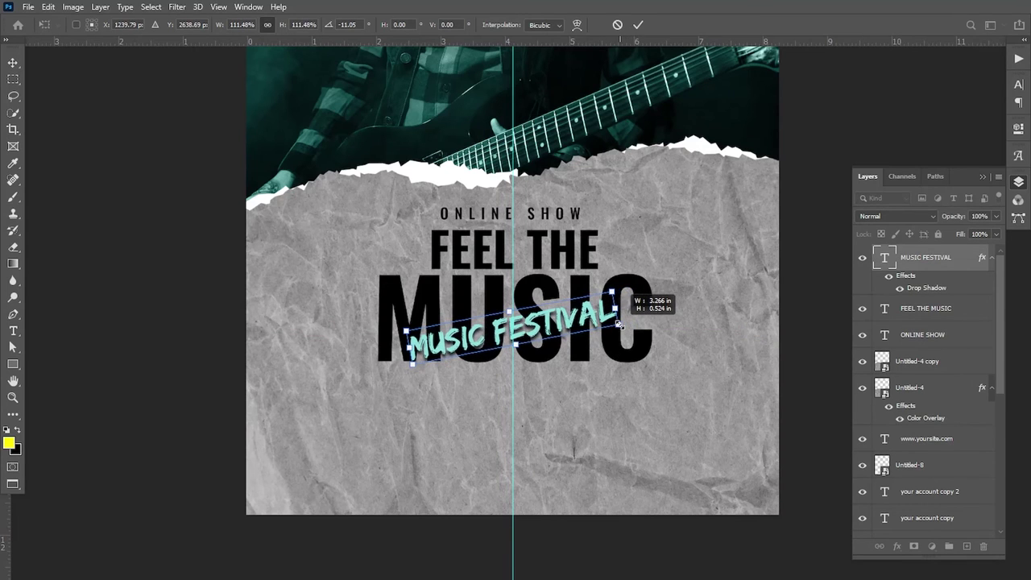
key(Left)
key(Left)
key(Left)
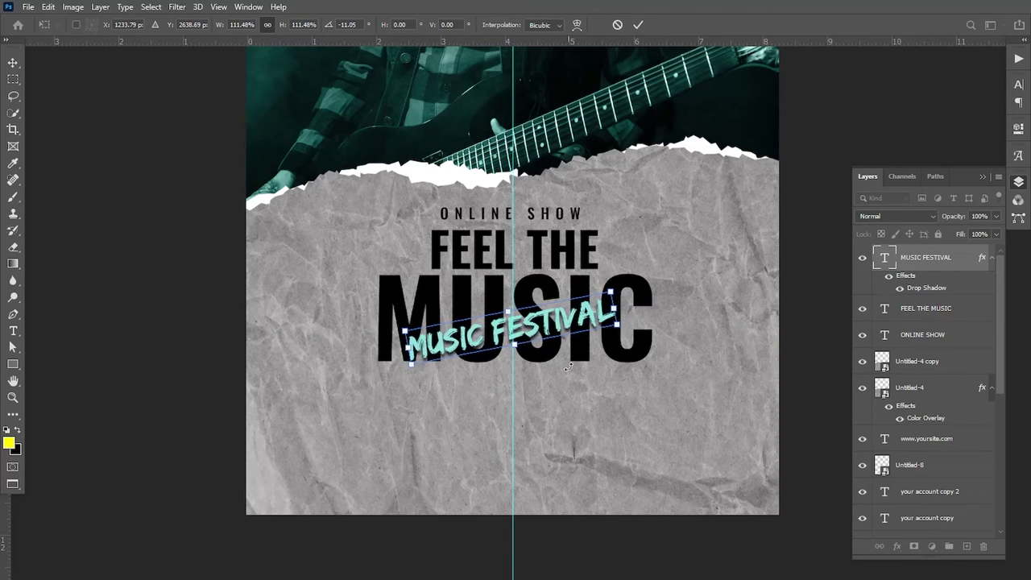
key(Up)
key(Up)
key(Up)
key(Up)
key(Up)
key(Up)
key(Up)
key(Up)
key(Up)
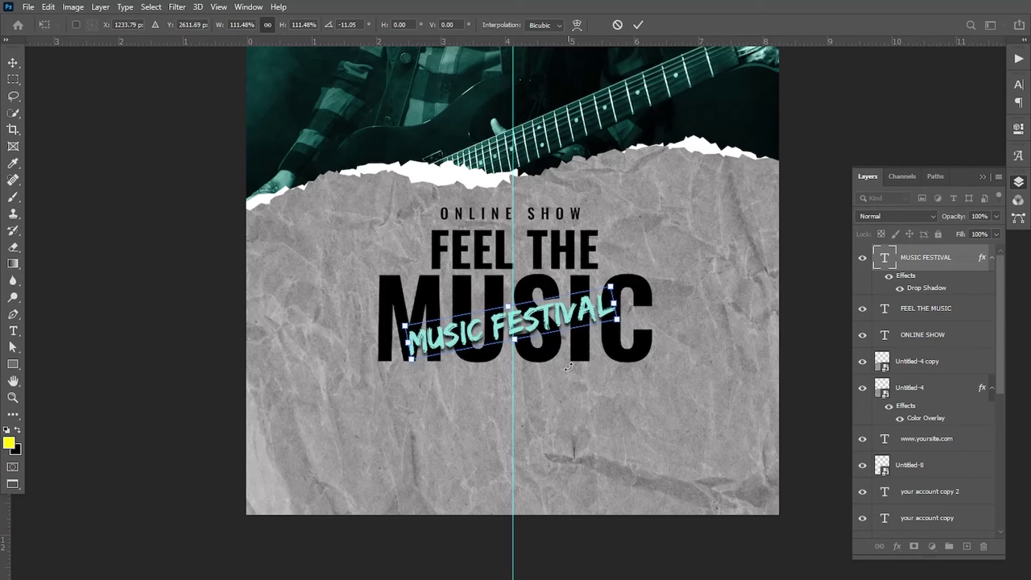
key(Up)
key(Up)
key(Up)
drag(640, 319, 659, 336)
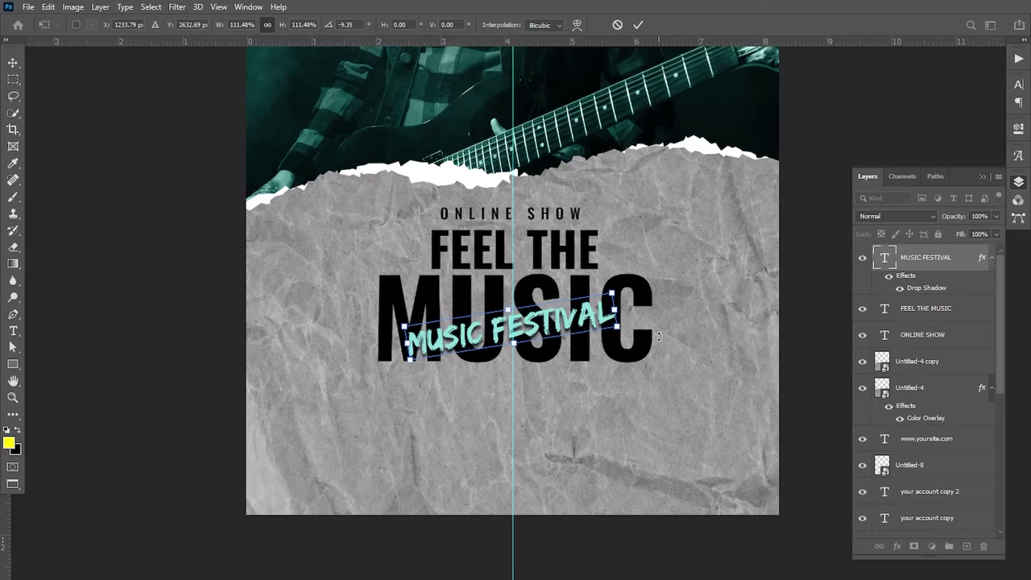
drag(616, 328, 636, 326)
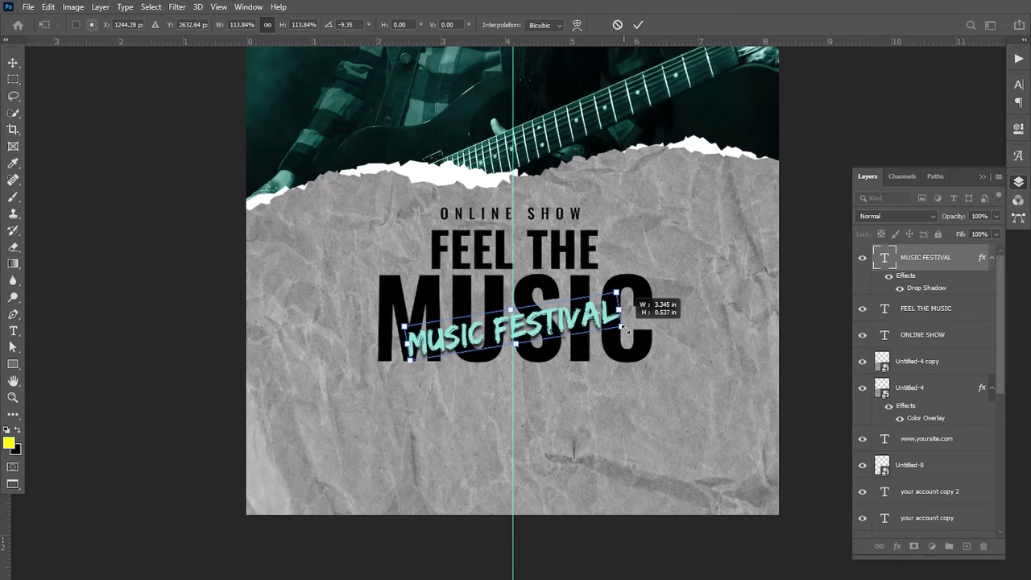
key(Return)
click(972, 317)
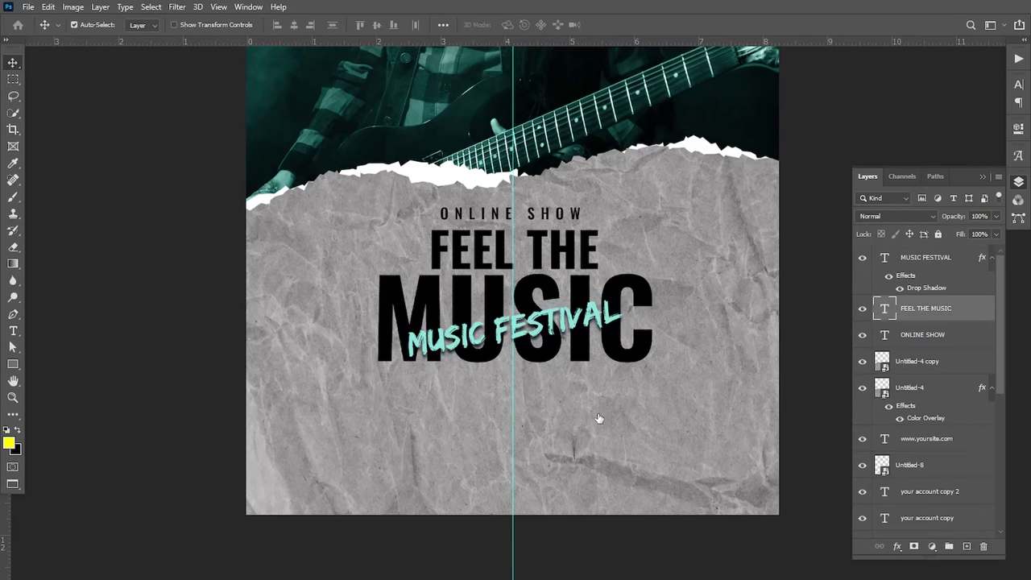
Step: Give the FEEL THE MUSIC headline a drop shadow with 12 px distance
click(561, 488)
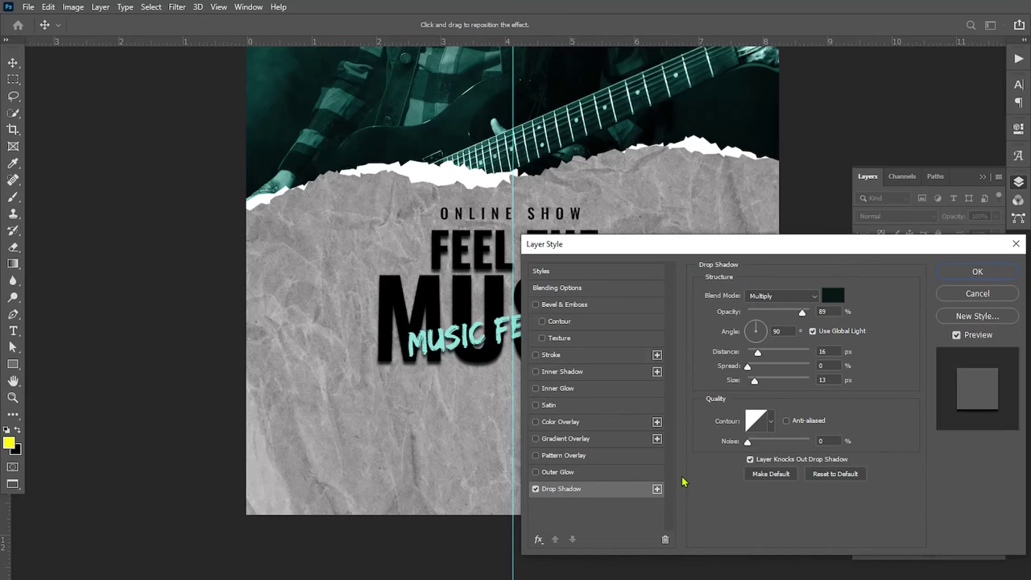
drag(757, 352, 752, 383)
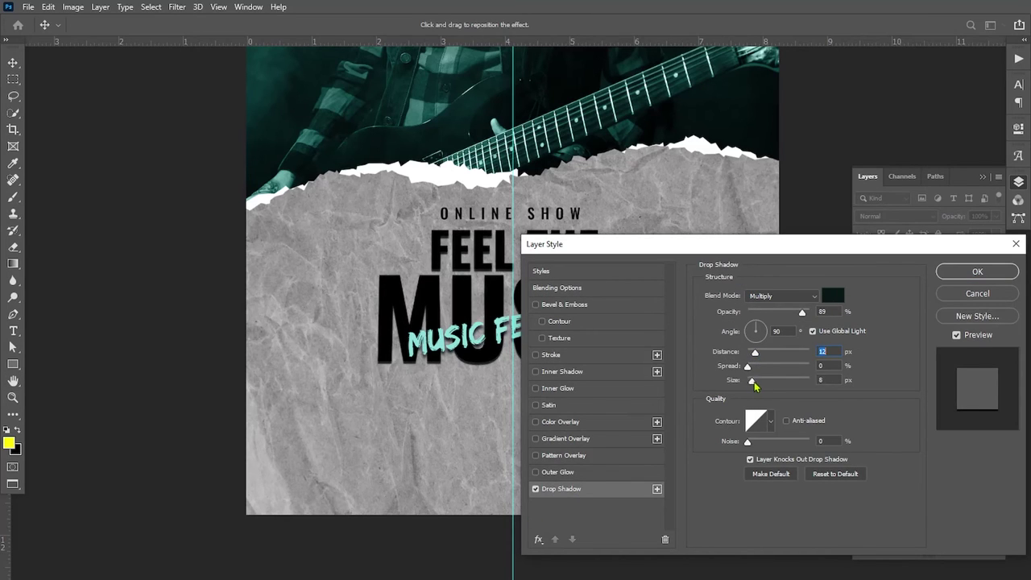
click(977, 272)
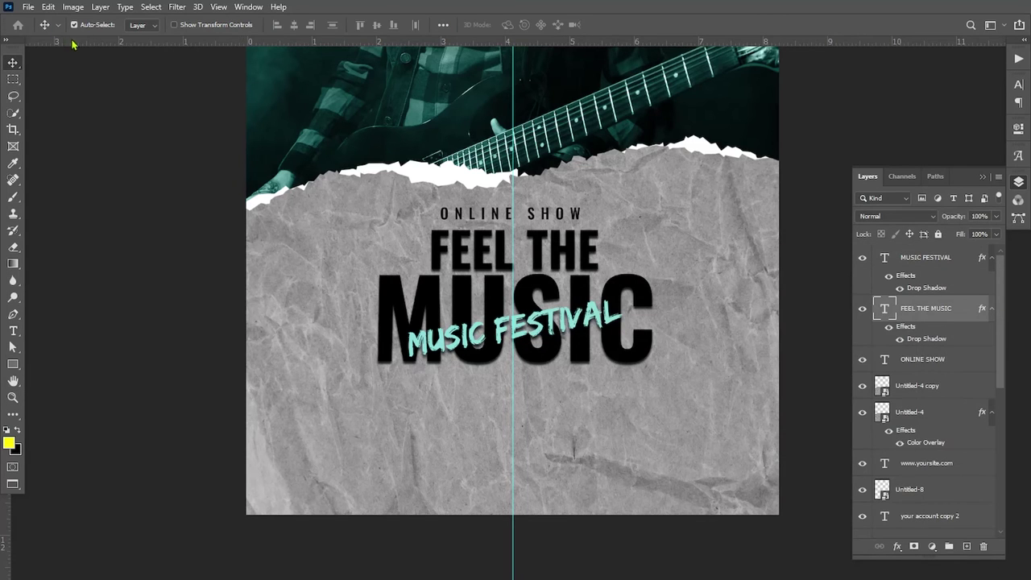
Step: Place the Untitled-2 torn-paper image as an embedded layer
click(28, 12)
click(103, 260)
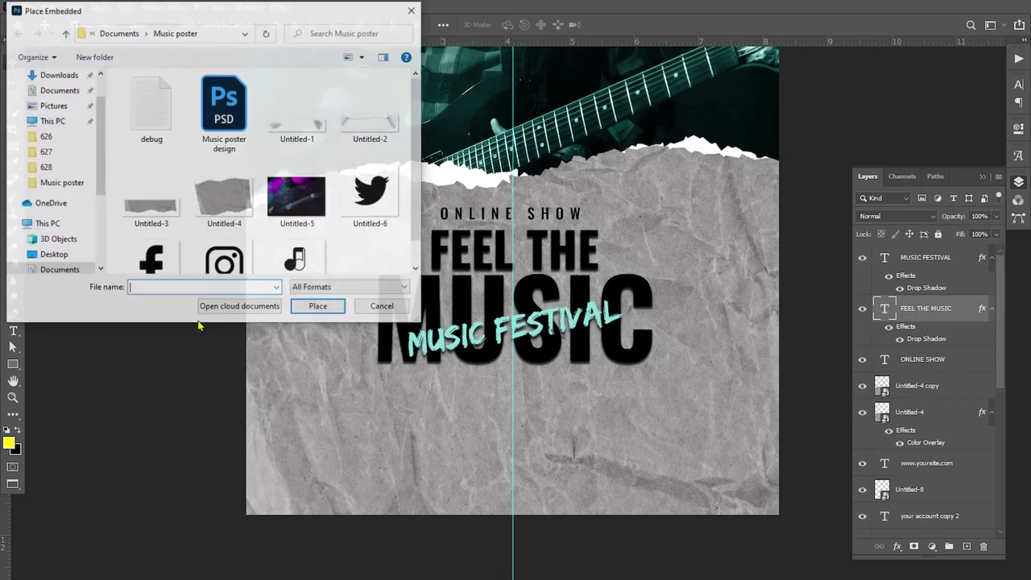
click(371, 121)
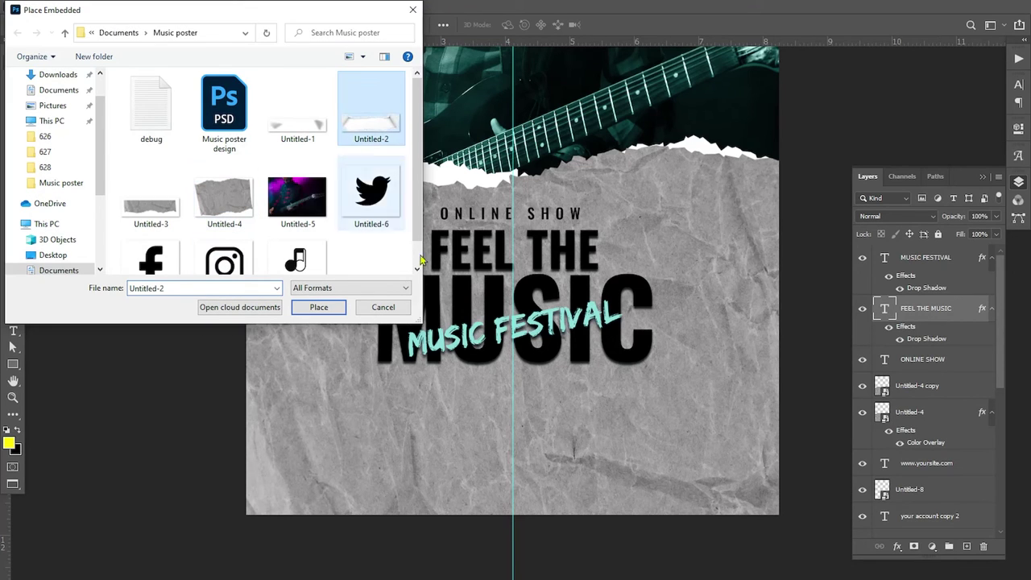
click(319, 307)
Step: Scale the torn paper to about 20.73% and centre it just below the MUSIC headline
drag(778, 361, 671, 330)
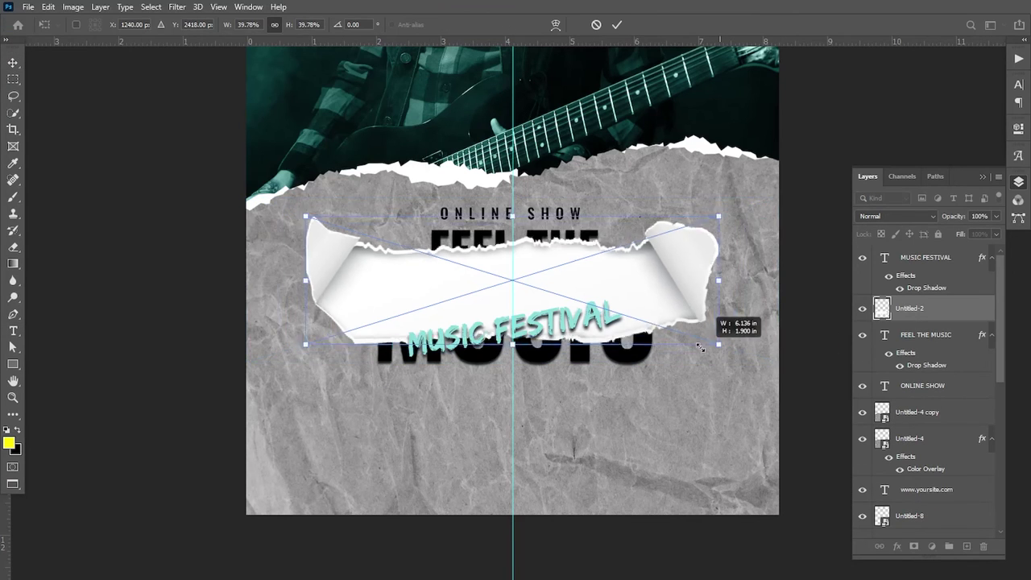
drag(626, 289, 626, 420)
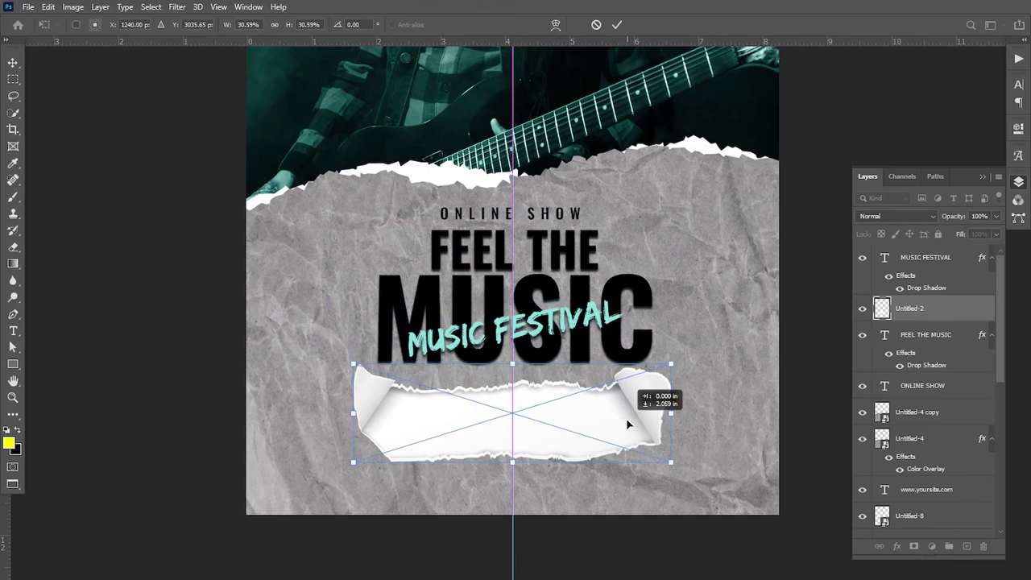
drag(672, 464, 617, 457)
drag(535, 427, 531, 418)
key(Return)
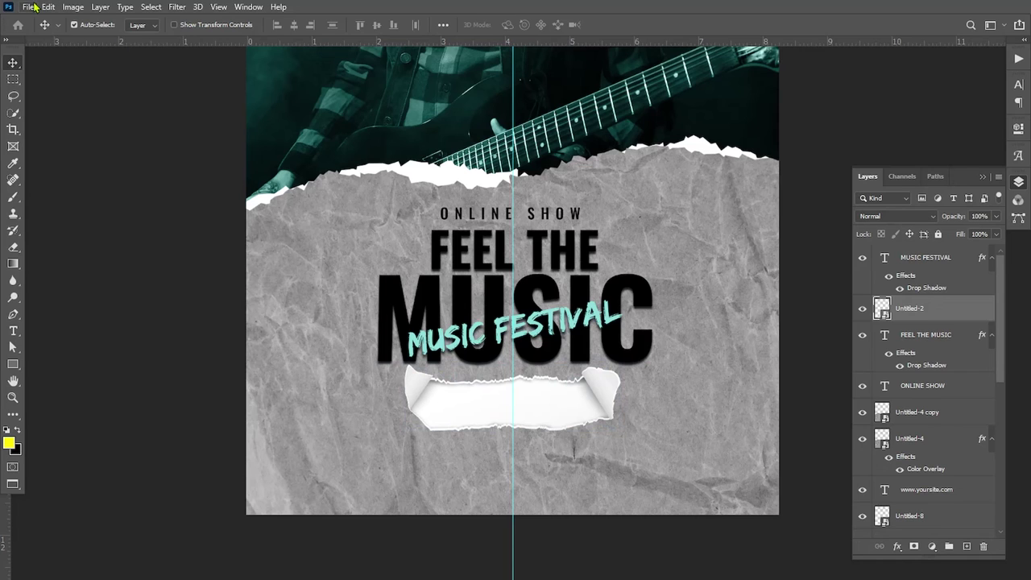
Step: Place the Untitled-1 image embedded, scaled down onto the torn-paper banner
click(29, 7)
click(95, 251)
click(298, 131)
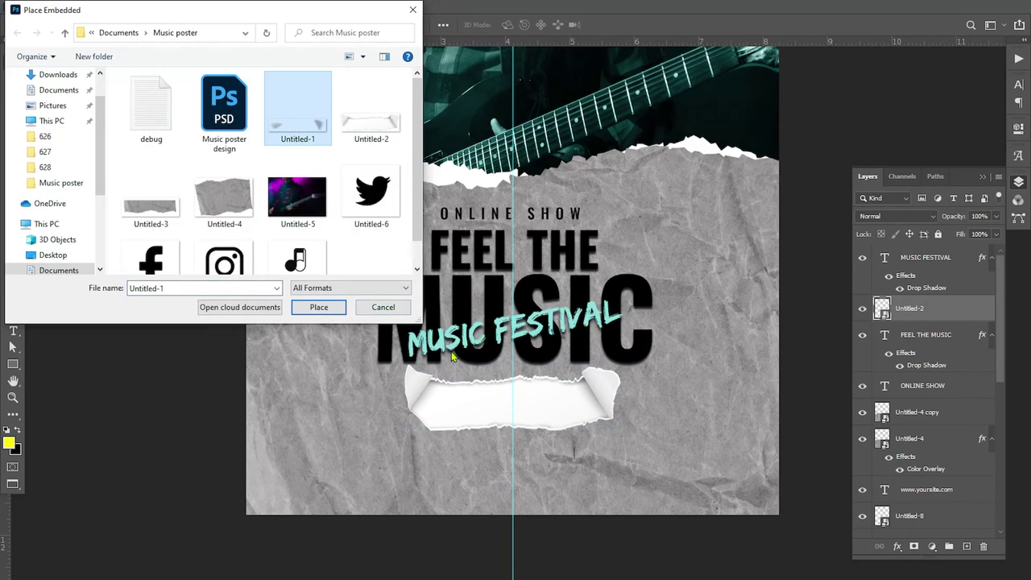
click(315, 302)
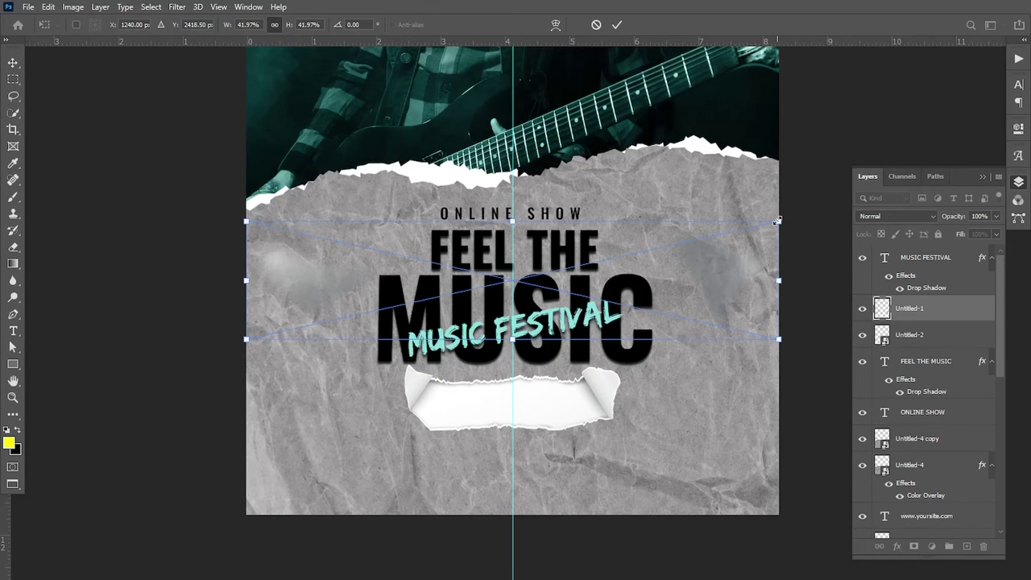
drag(778, 219, 668, 243)
drag(629, 281, 629, 399)
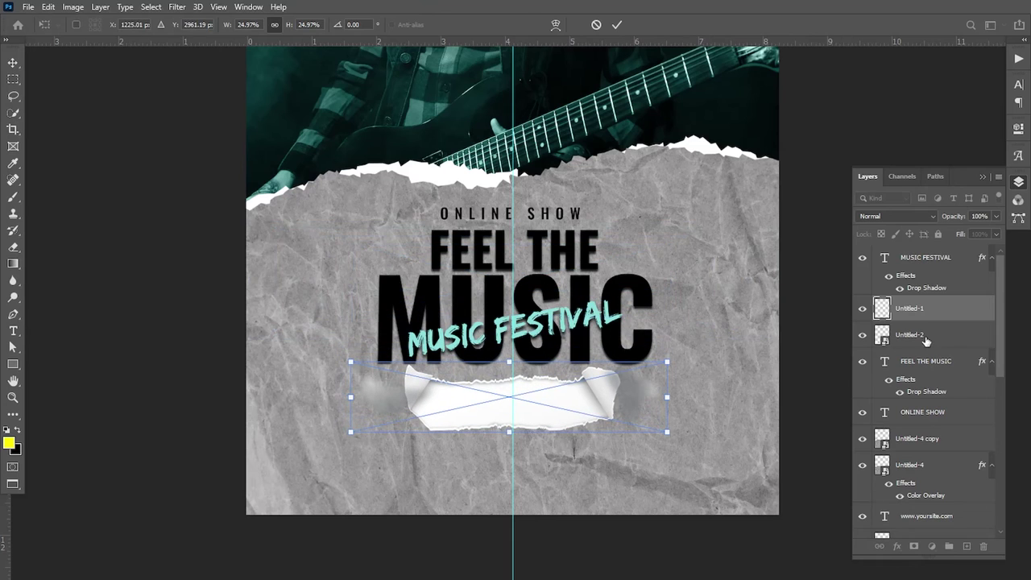
key(Return)
Step: Put Untitled-1 beneath the torn strip in Color Burn mode and shrink it slightly
drag(910, 308, 910, 348)
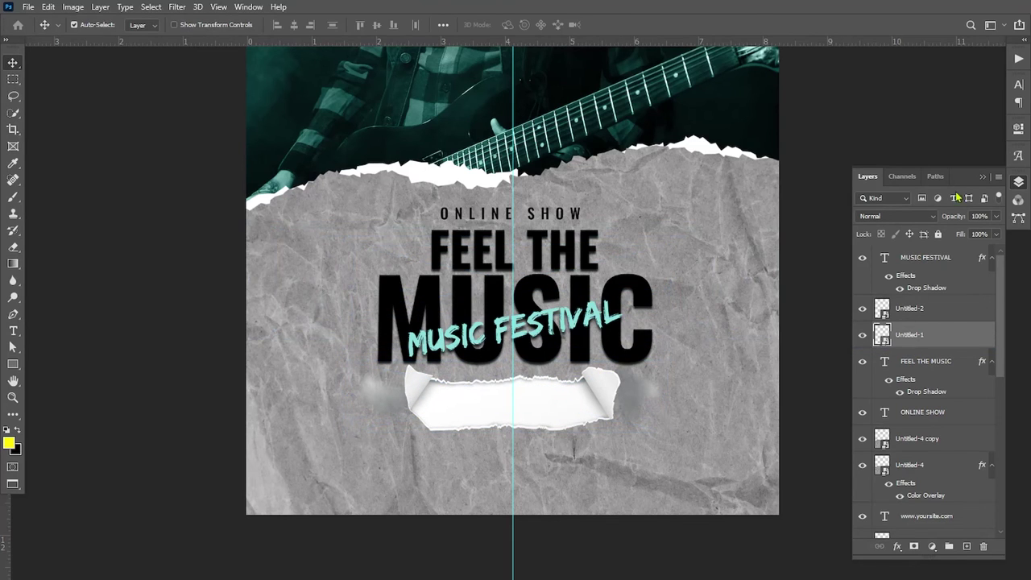
click(903, 215)
click(882, 229)
key(Down)
key(Down)
key(Down)
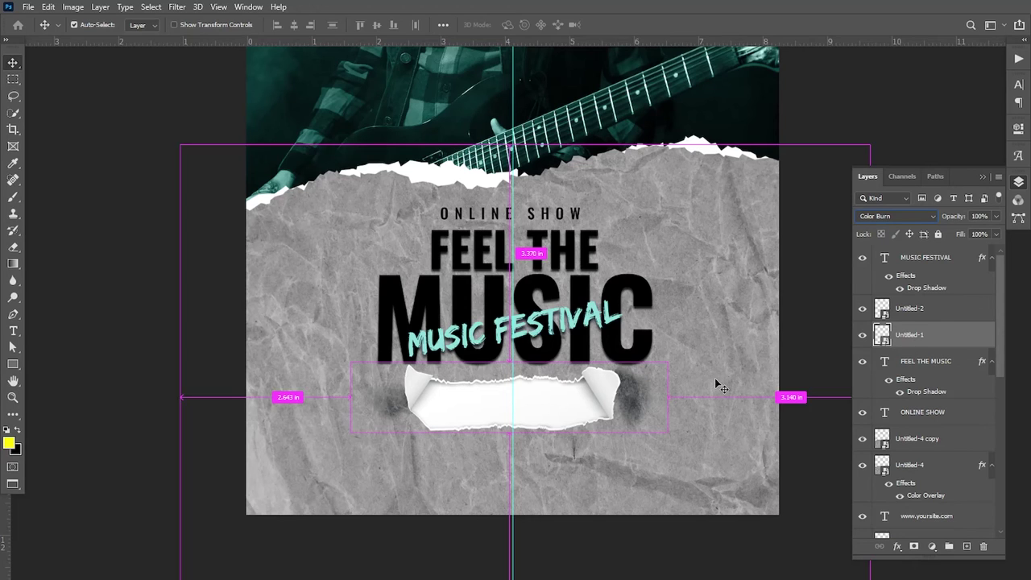
key(ctrl+t)
drag(645, 369, 640, 369)
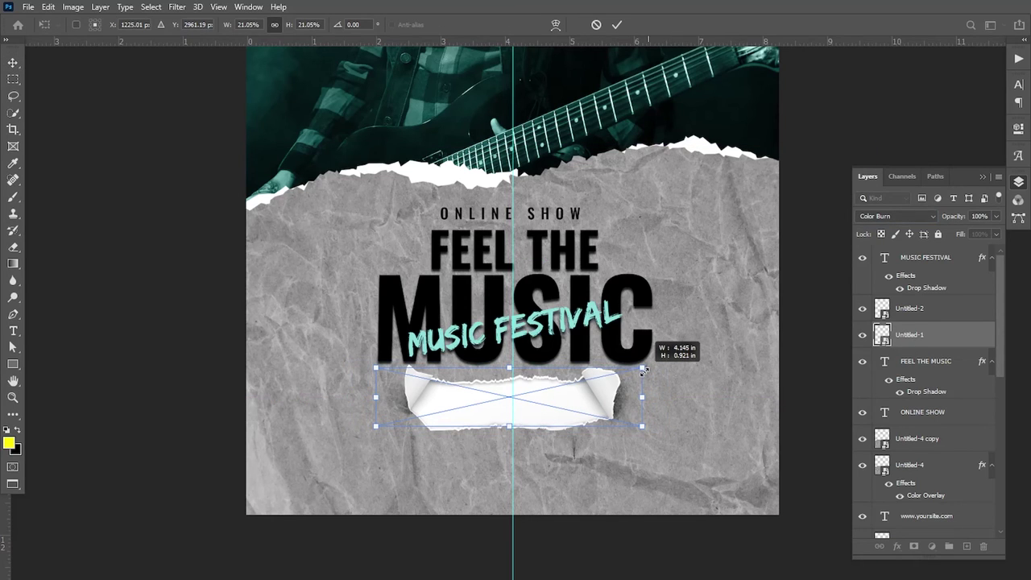
key(Return)
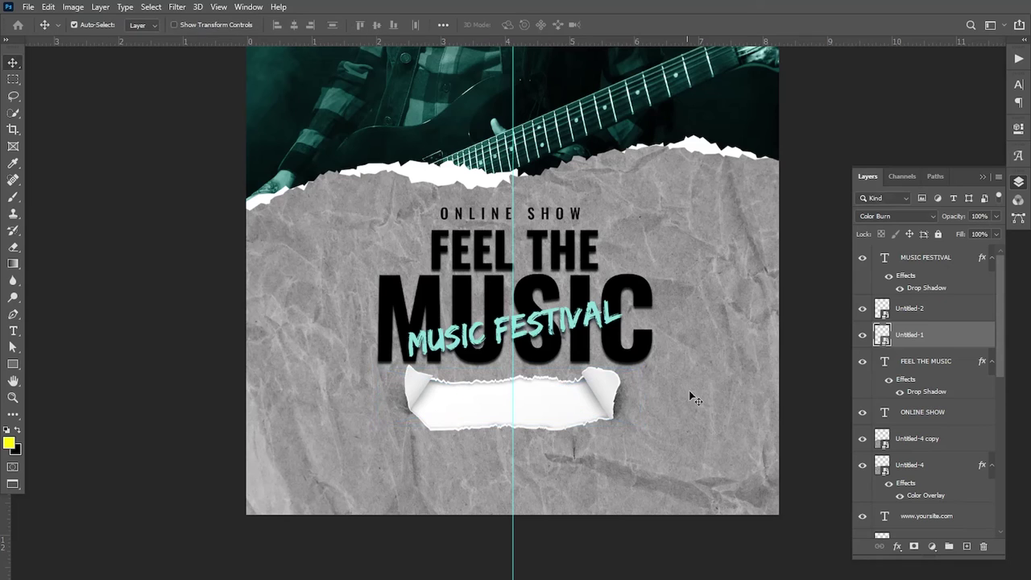
click(13, 330)
Step: Add the date 'NOV. 15, 2023' on the torn-paper banner, layered above the paper
click(350, 464)
text(N)
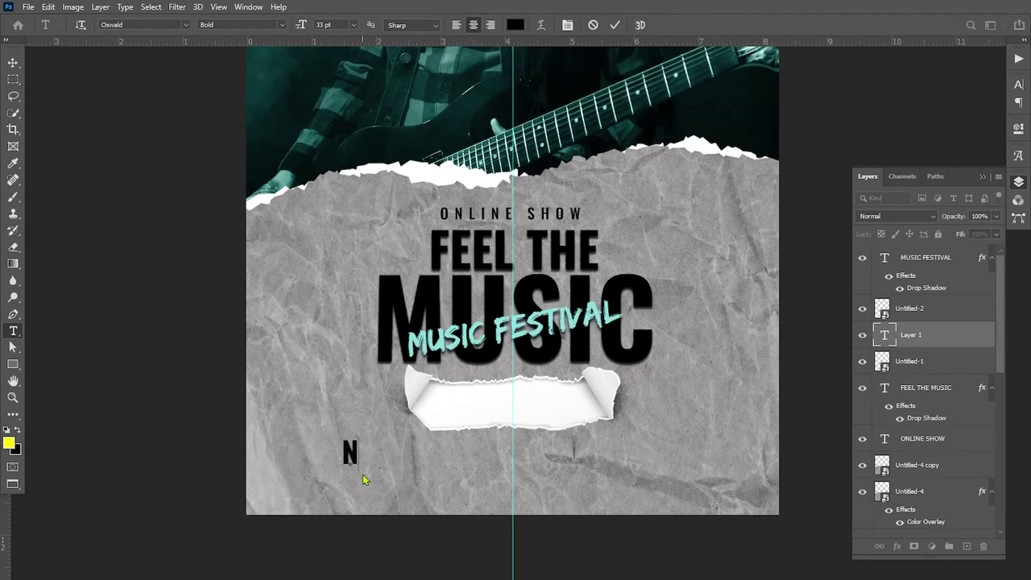
text(OV.)
text( 15,)
text( 2)
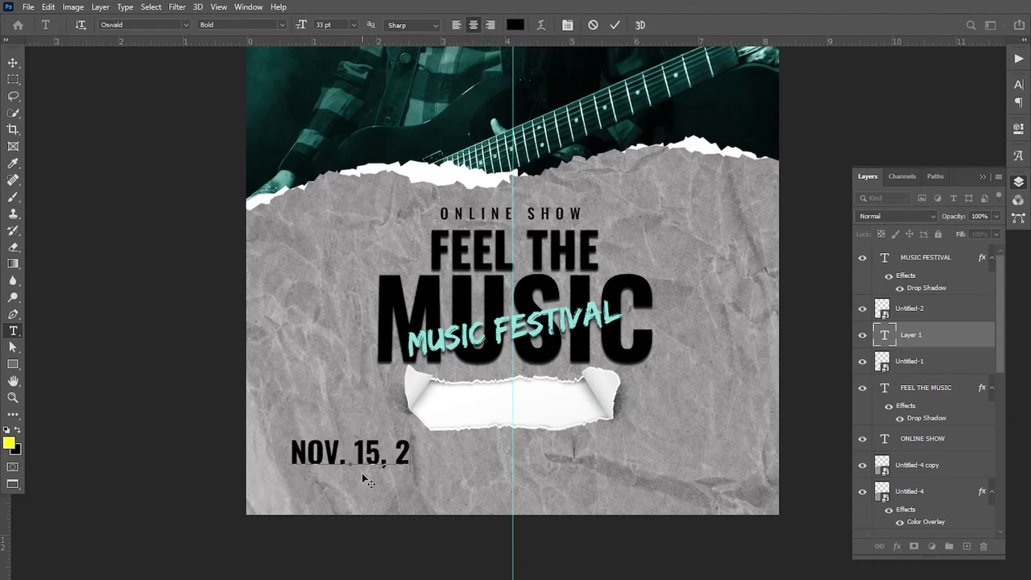
text(023)
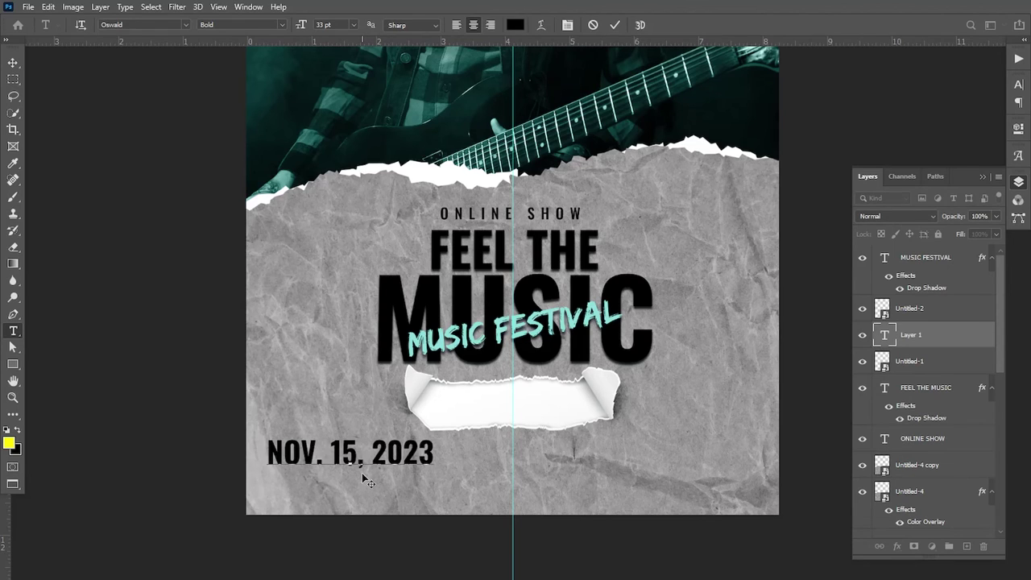
key(ctrl+Return)
key(v)
drag(356, 463, 507, 413)
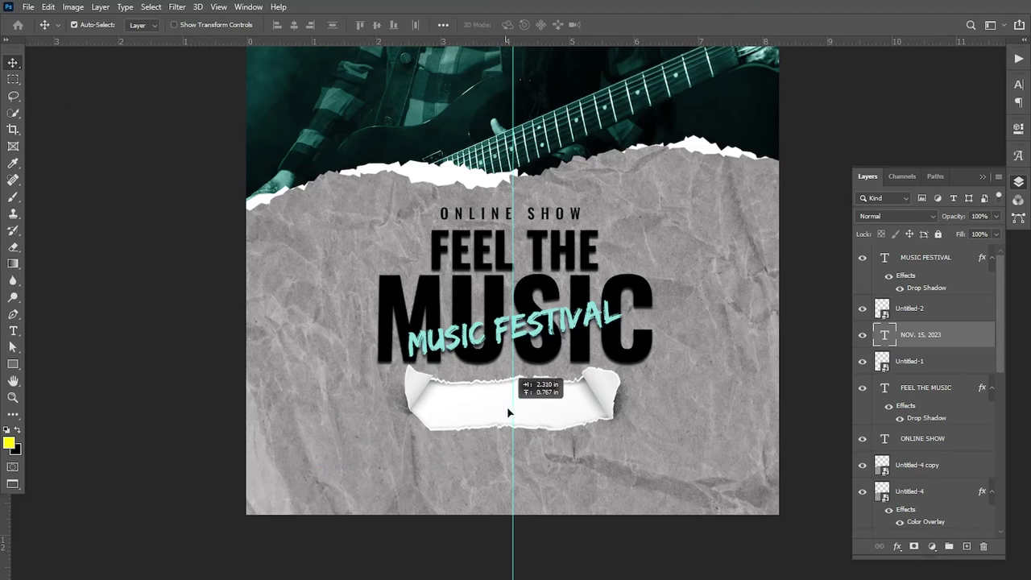
drag(920, 337, 918, 298)
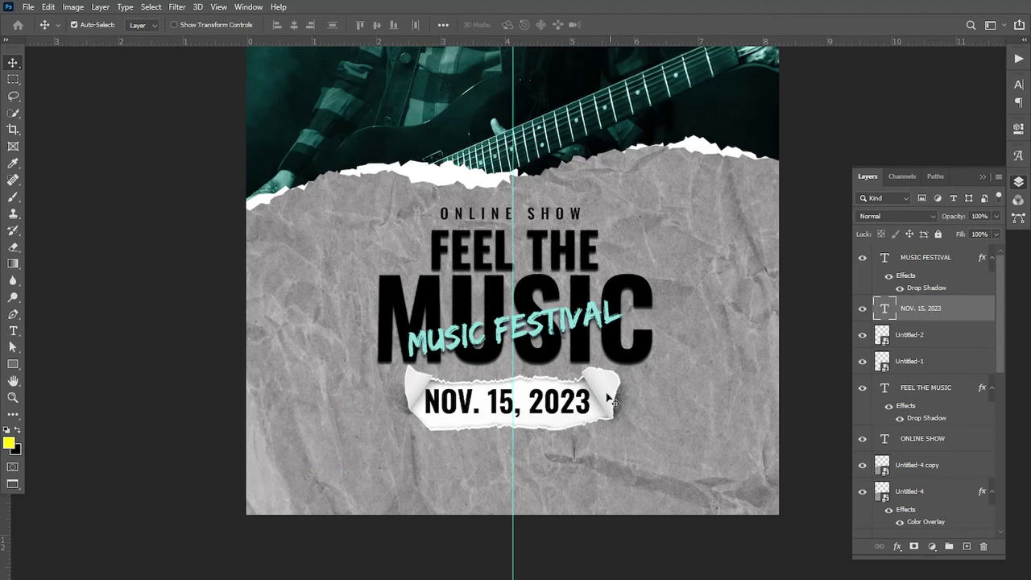
Step: Change the date's font weight to Medium
double_click(884, 308)
click(281, 25)
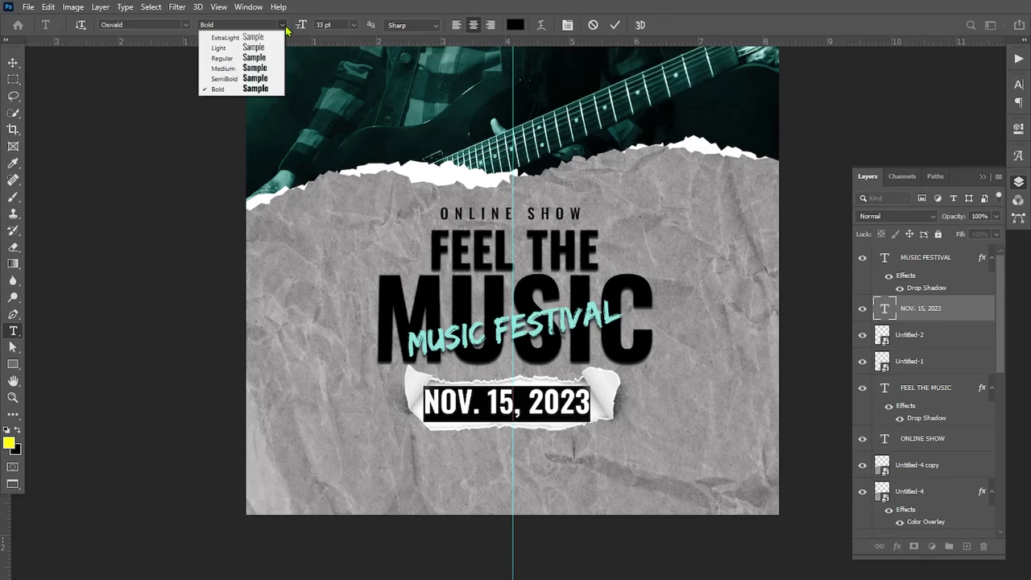
click(240, 78)
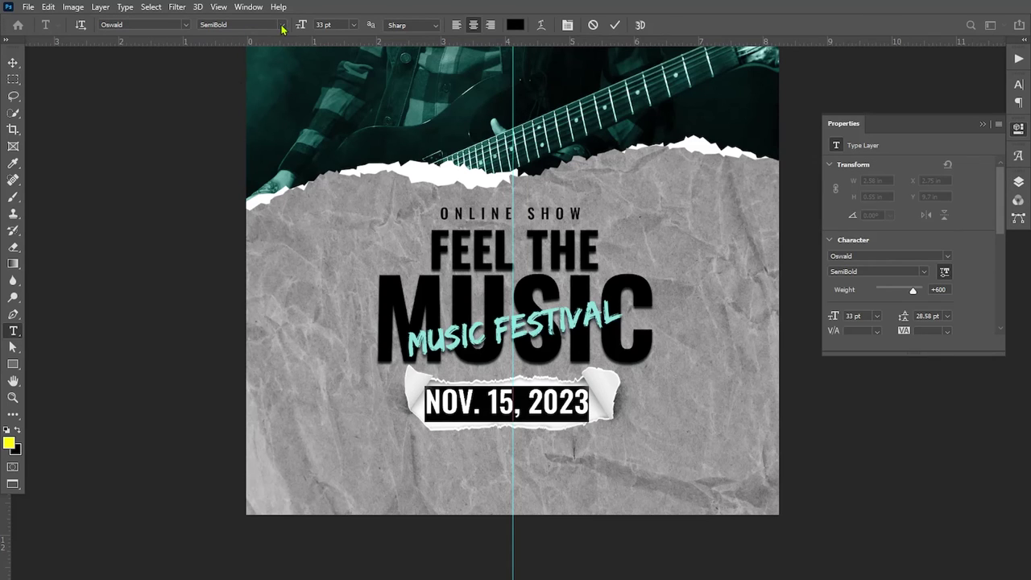
click(281, 25)
click(240, 70)
click(13, 62)
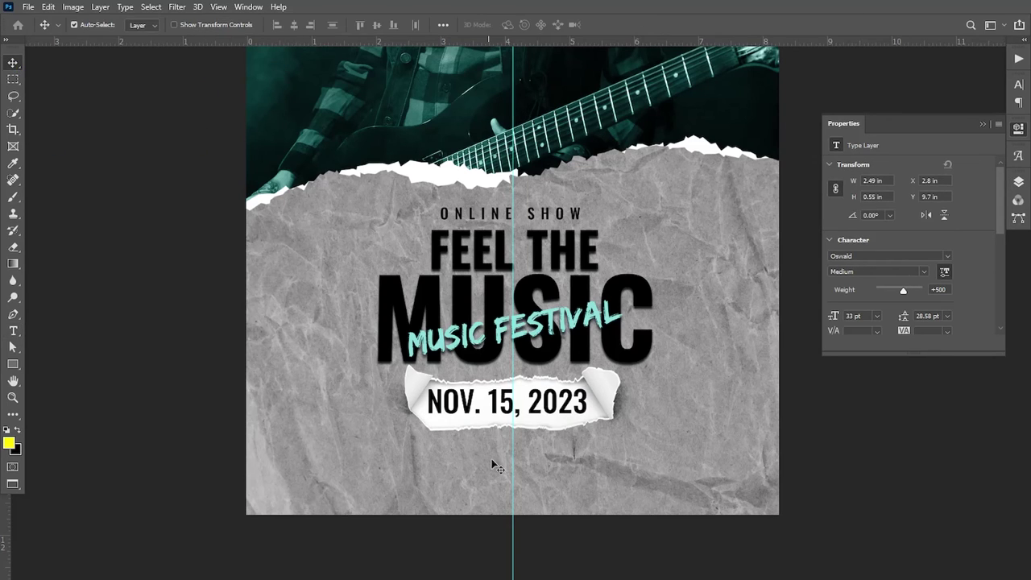
Step: Shrink the date to about 27.63 pt and nudge it centred on the strip
key(ctrl+t)
drag(597, 416, 574, 420)
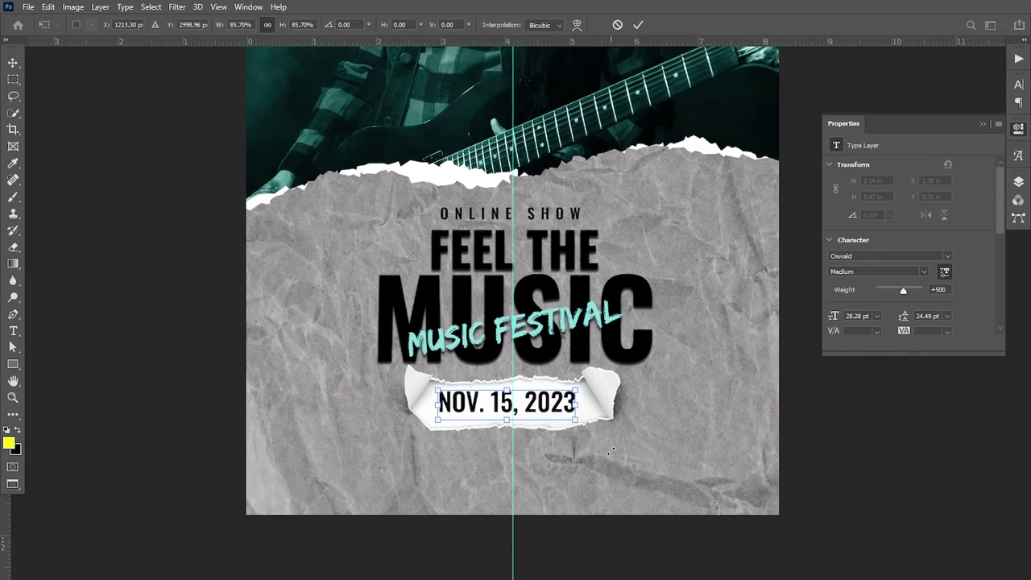
key(Right)
key(Right)
key(Right)
key(Down)
key(Down)
key(Down)
key(shift+Right)
key(shift+Right)
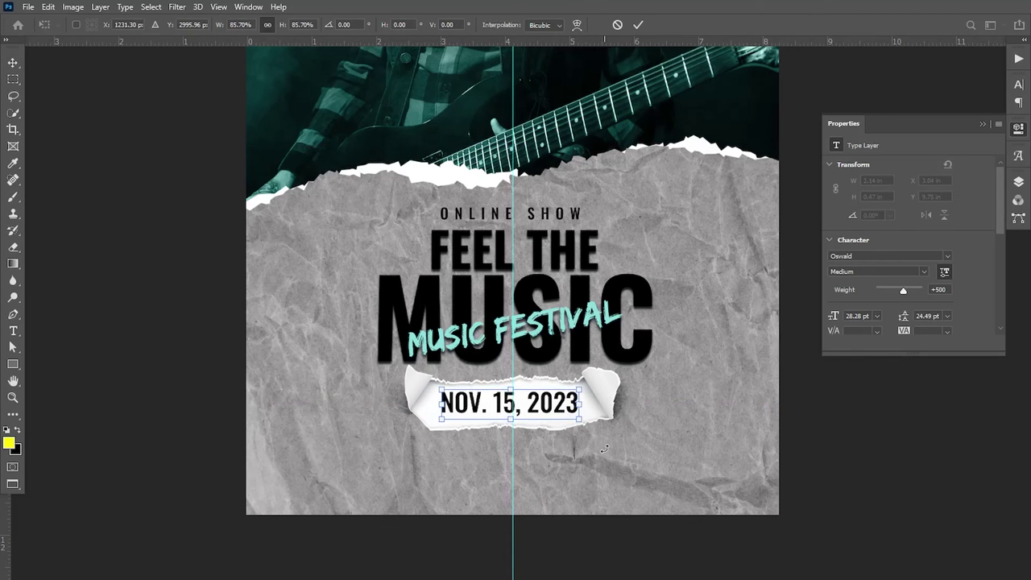
key(shift+Right)
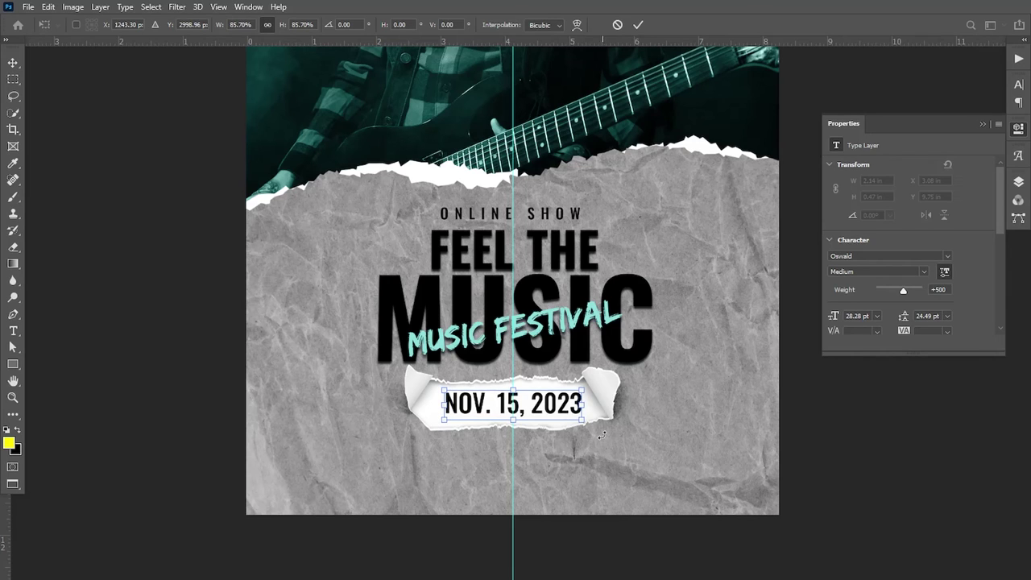
drag(584, 420, 579, 423)
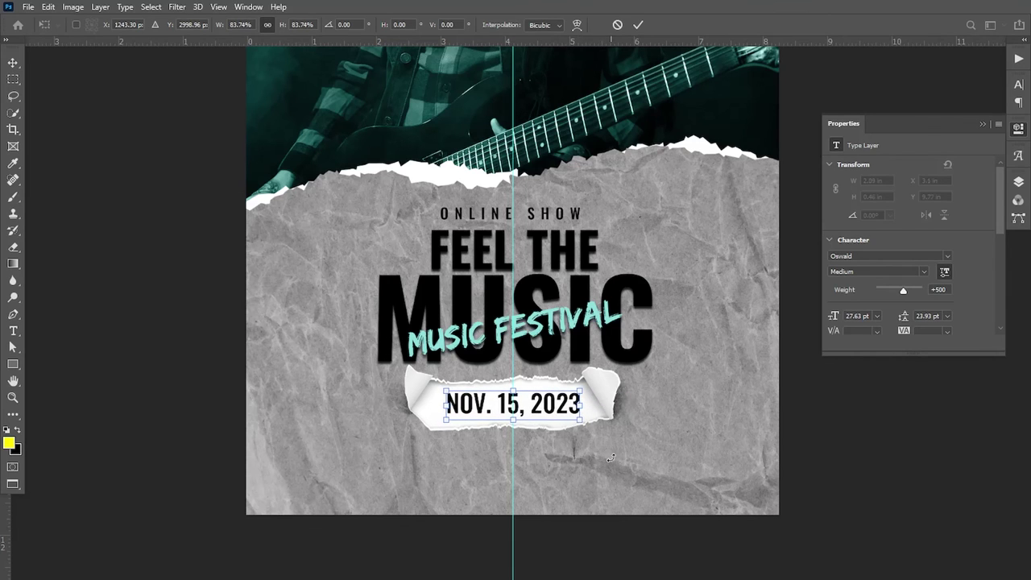
key(Return)
key(ctrl+minus)
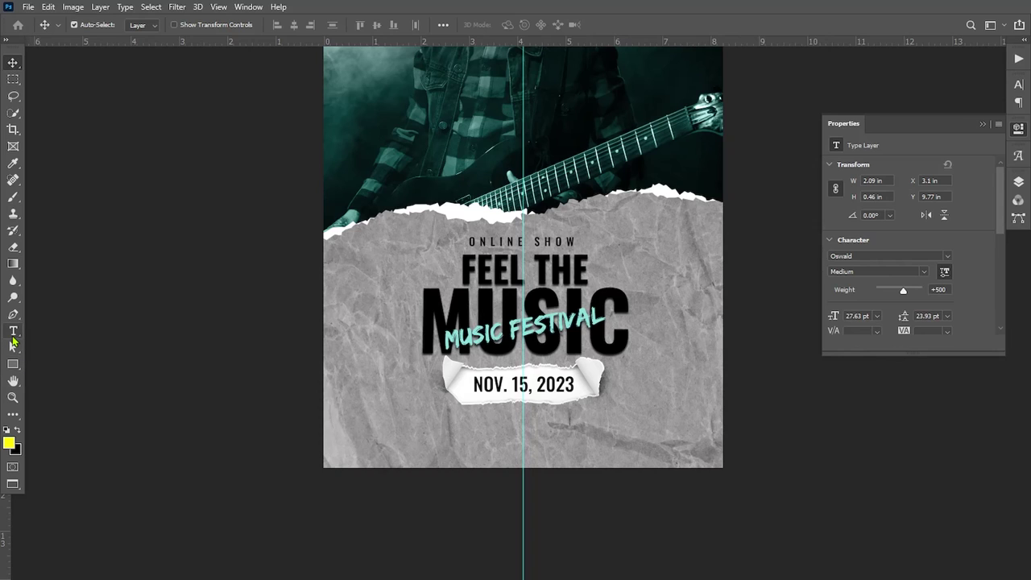
Step: Add a paragraph text box of placeholder body text below the date with 12 pt leading
click(12, 337)
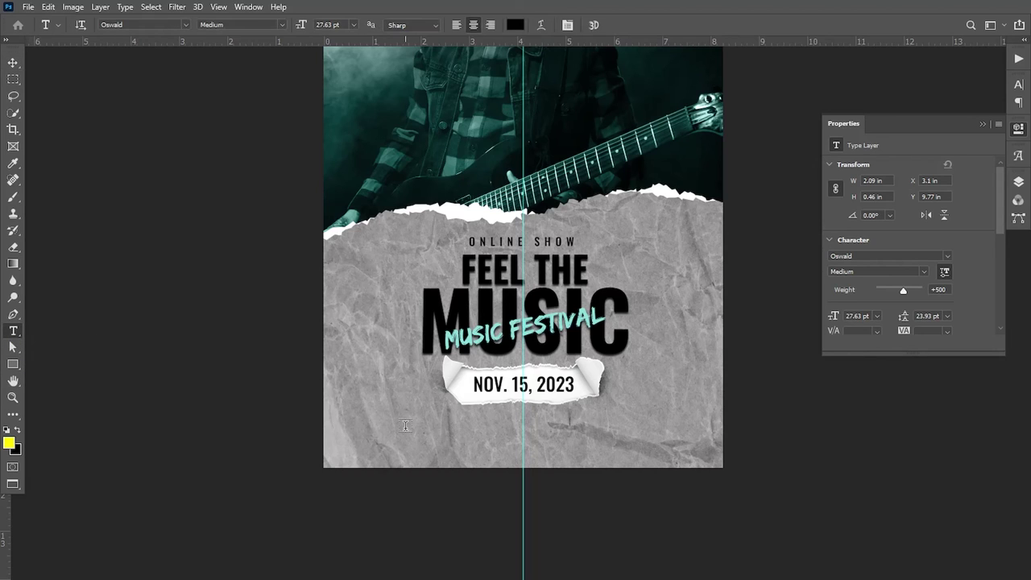
drag(423, 420, 622, 472)
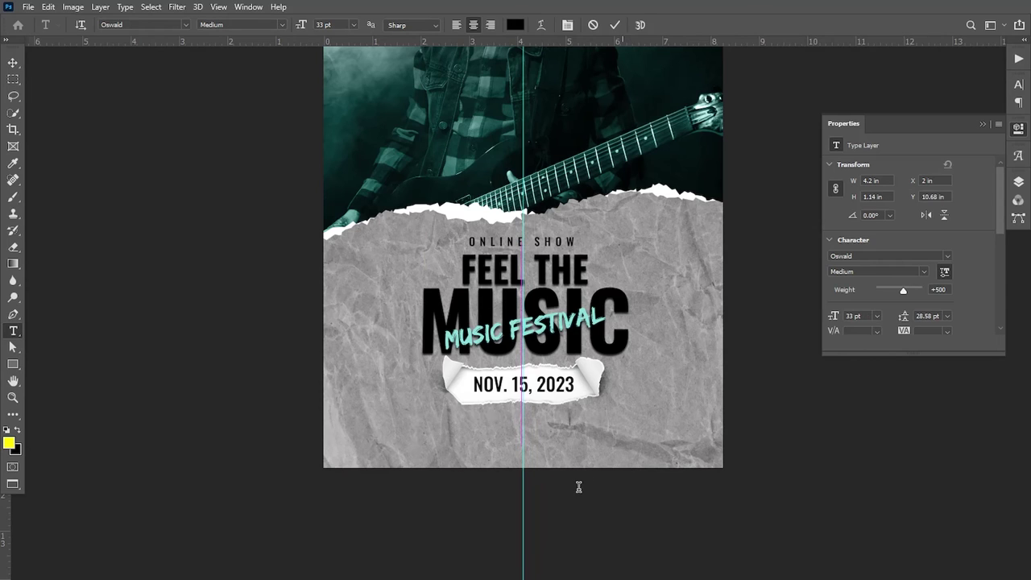
drag(297, 27, 282, 33)
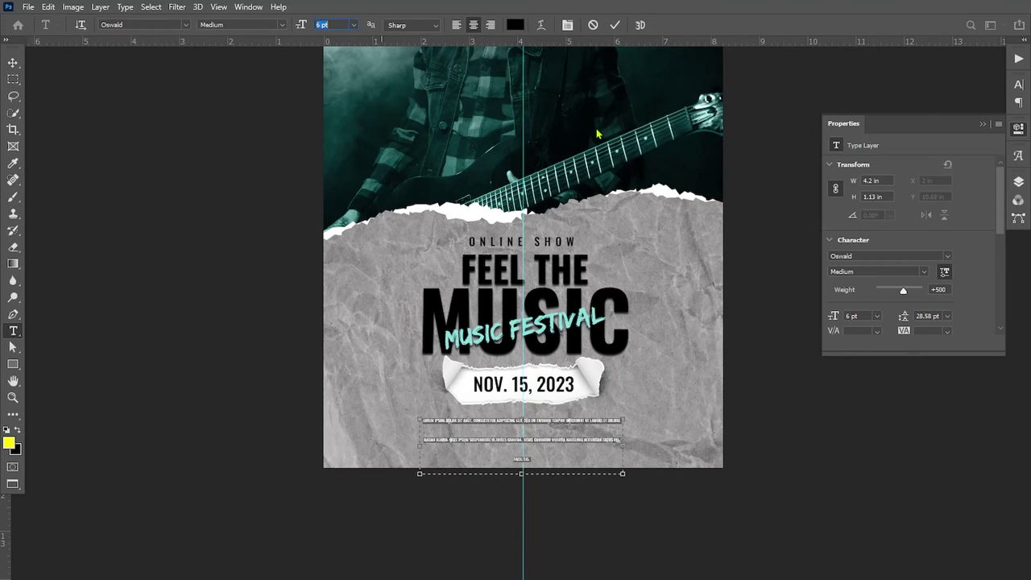
click(1019, 83)
drag(950, 121, 940, 126)
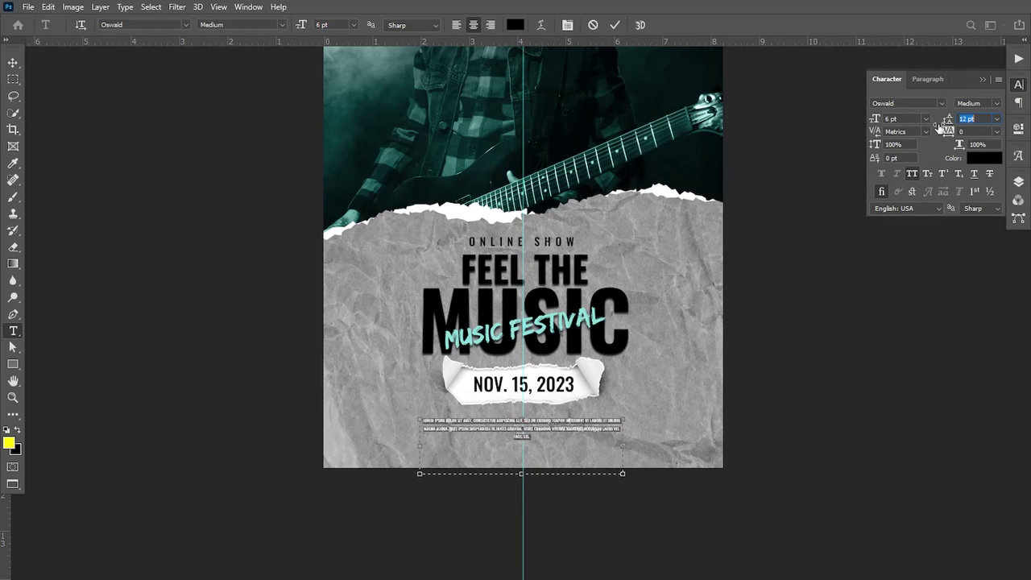
click(541, 435)
key(ctrl+Return)
scroll(549, 447, up, 3)
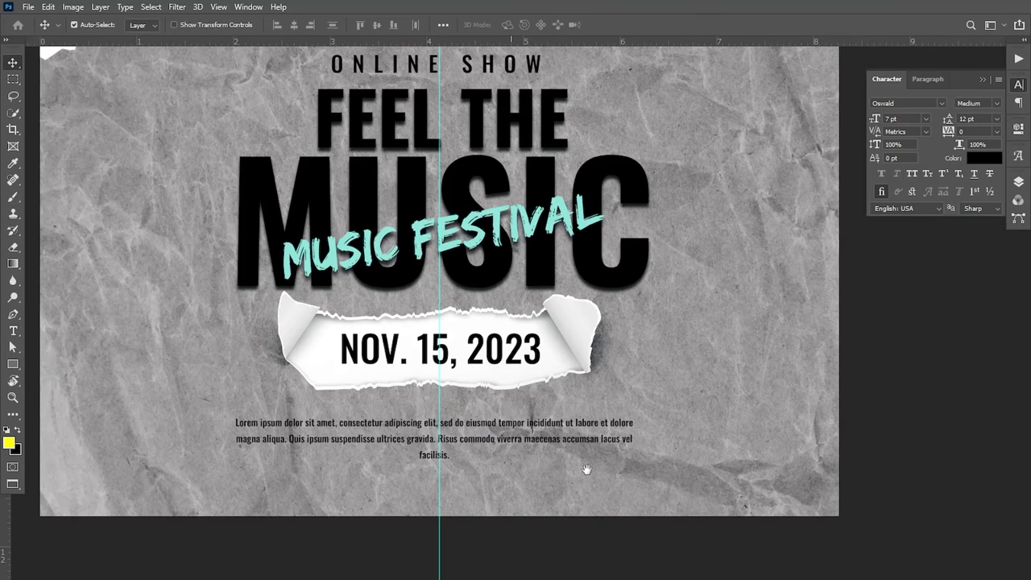
scroll(584, 469, down, 1)
Step: Increase the body paragraph's font size to 9 pt
click(378, 392)
key(ctrl+a)
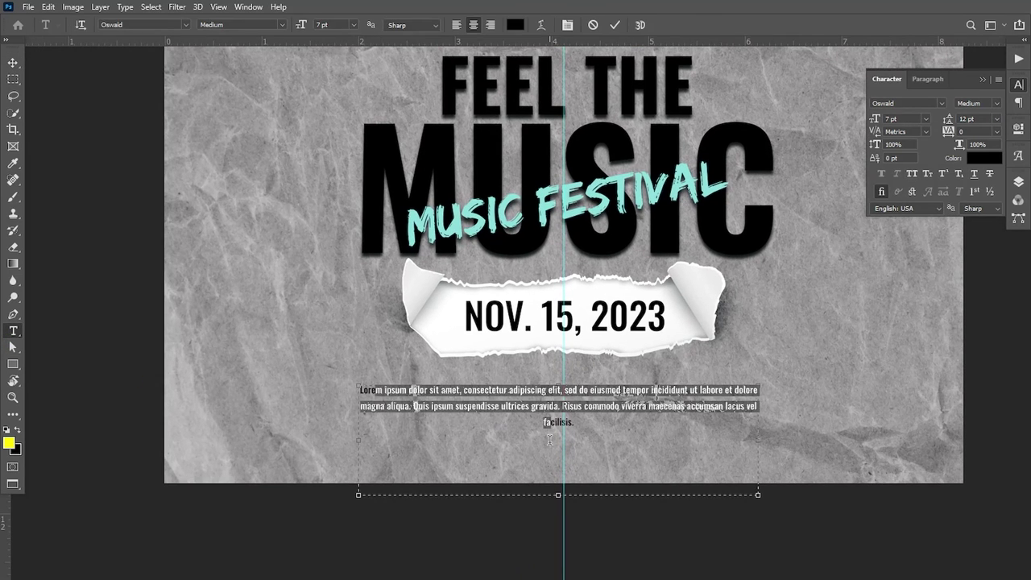
click(888, 118)
key(Up)
key(Up)
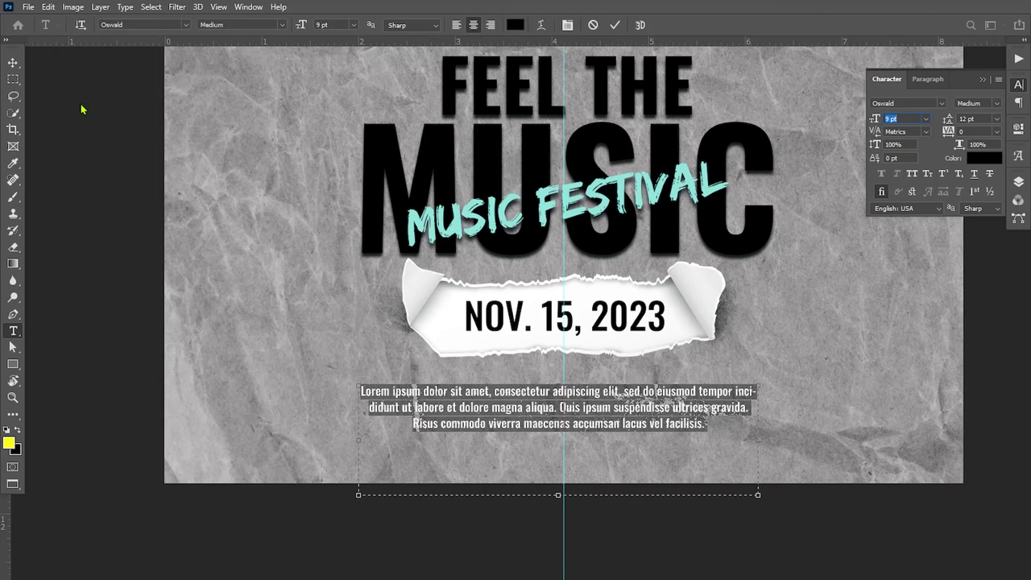
click(14, 62)
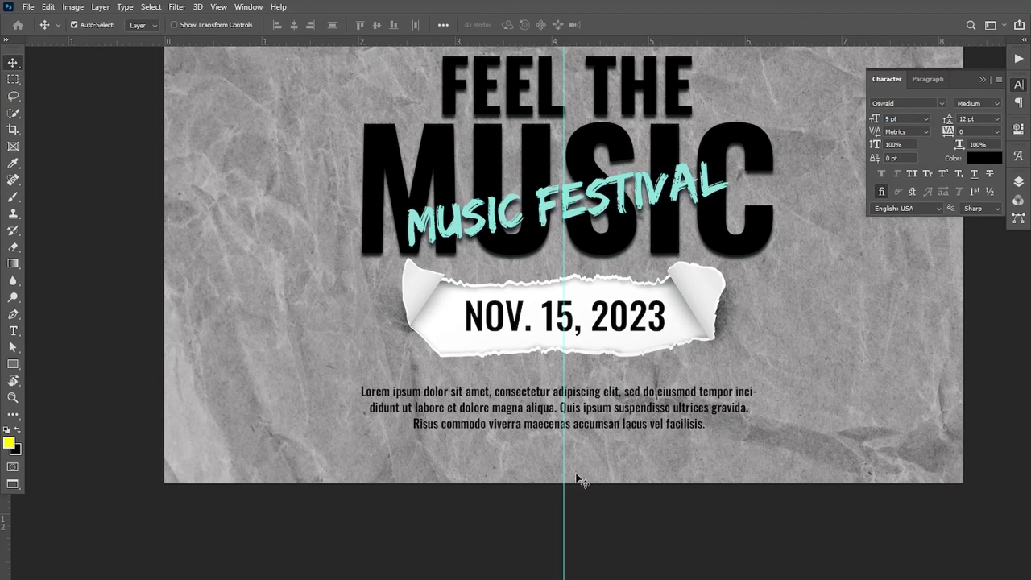
alt+click(709, 409)
click(693, 433)
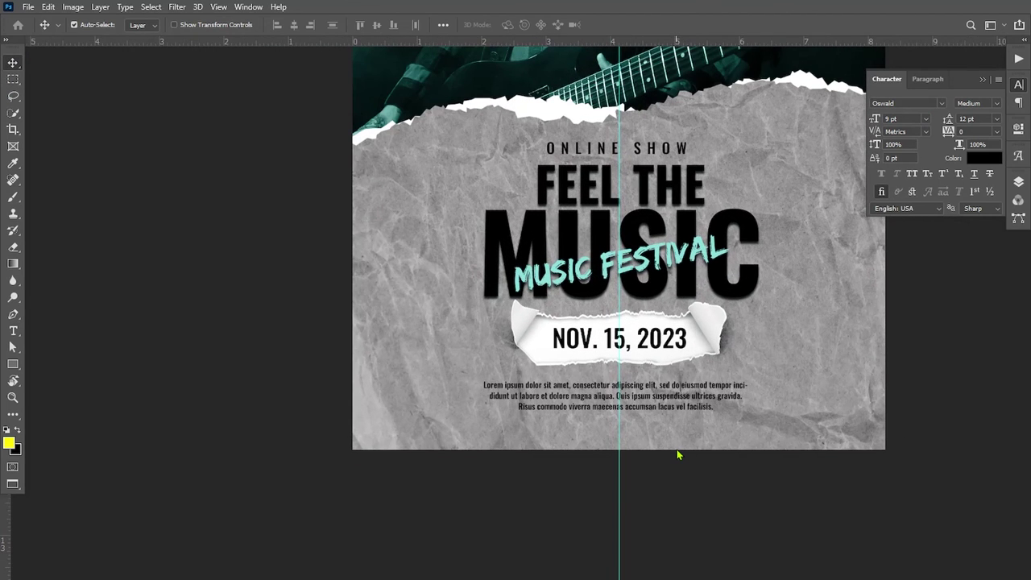
Step: Select the MUSIC FESTIVAL, date, Untitled banner, FEEL THE MUSIC and ONLINE SHOW layers together
click(1018, 182)
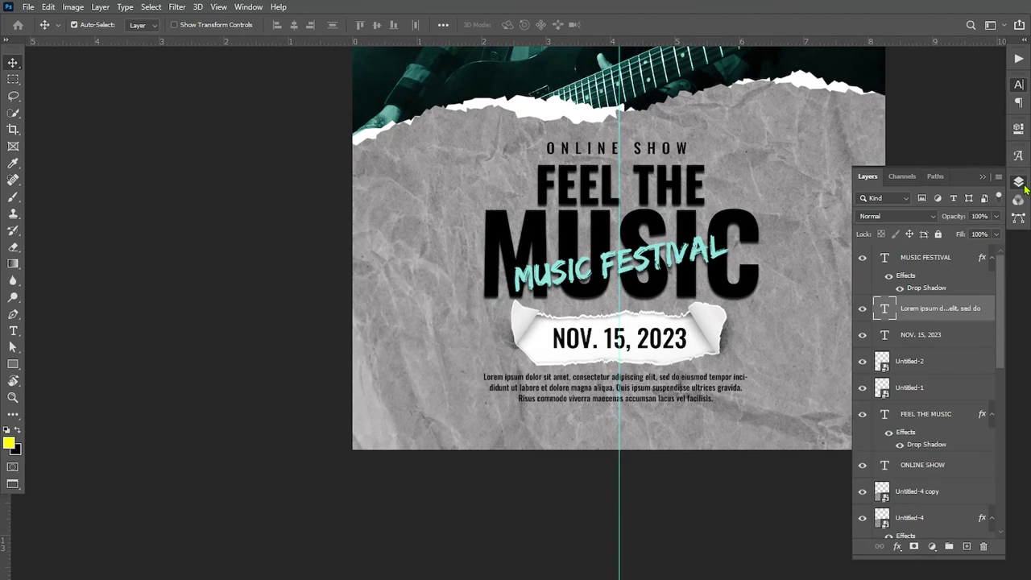
shift+click(919, 338)
key(ctrl+minus)
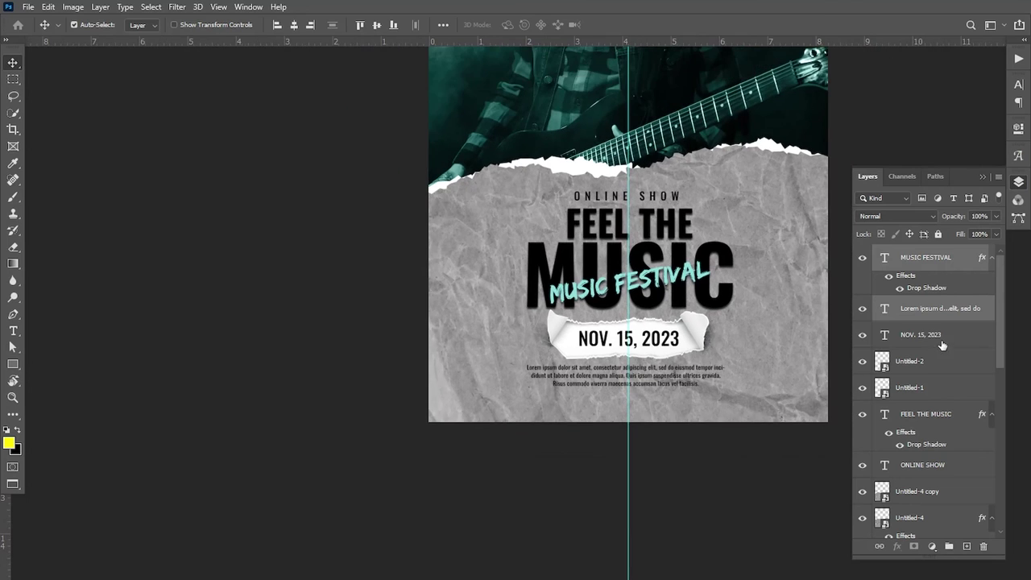
ctrl+click(926, 361)
ctrl+click(924, 392)
ctrl+click(927, 423)
ctrl+click(924, 467)
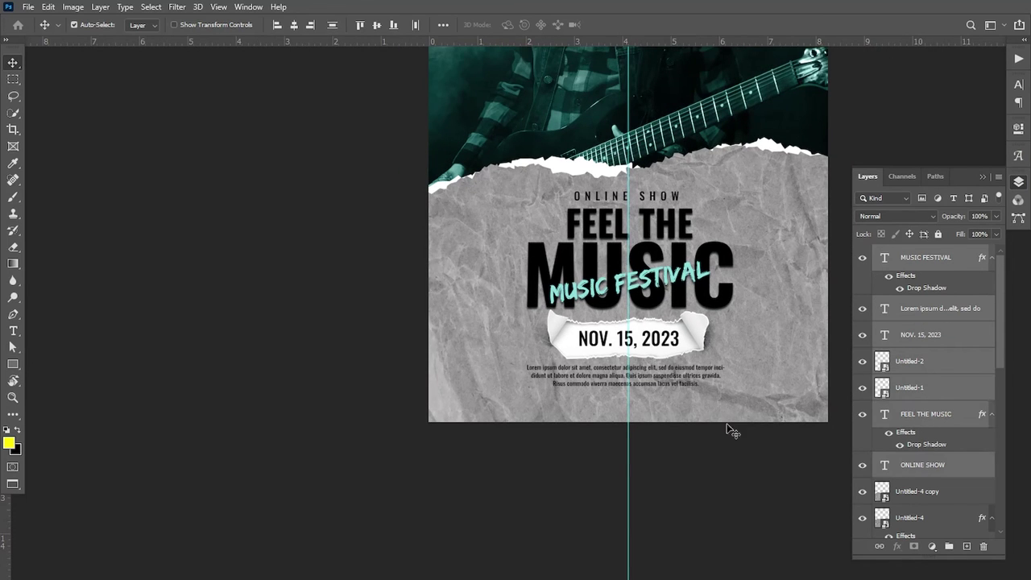
Step: Scale the selected text block to about 109% and shift it slightly lower
key(ctrl+t)
drag(733, 418, 743, 436)
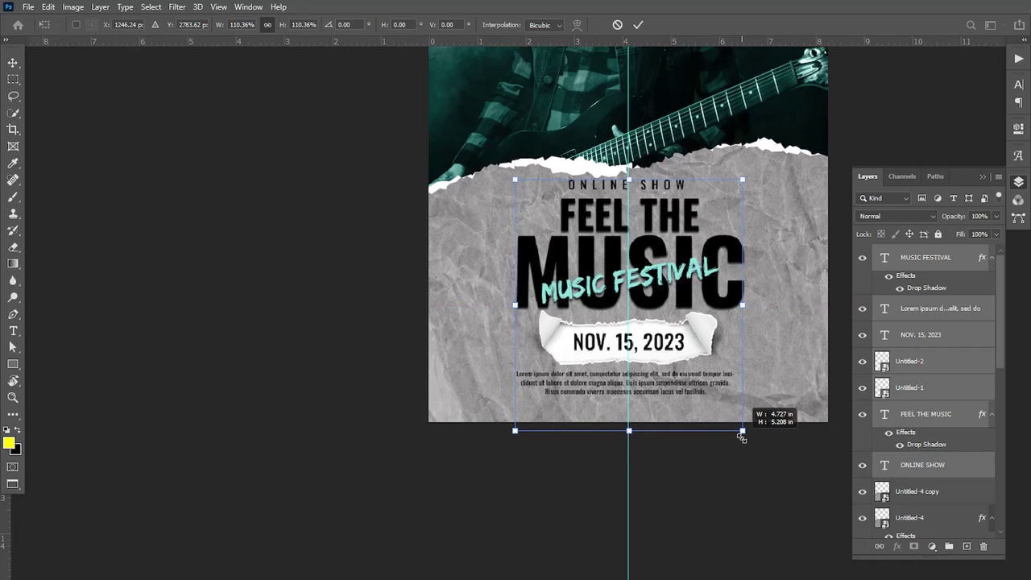
drag(665, 280, 665, 286)
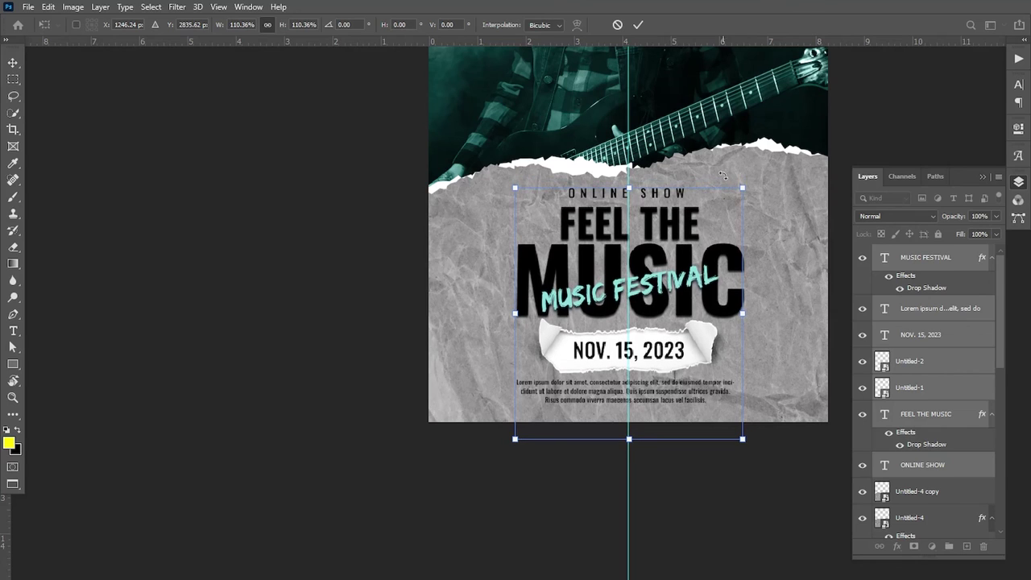
drag(746, 189, 744, 191)
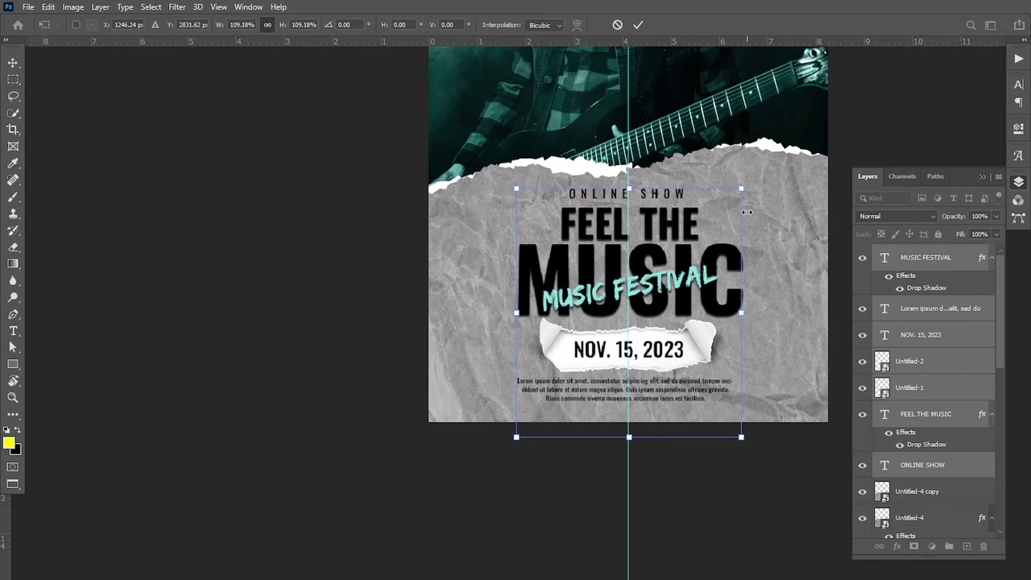
key(Return)
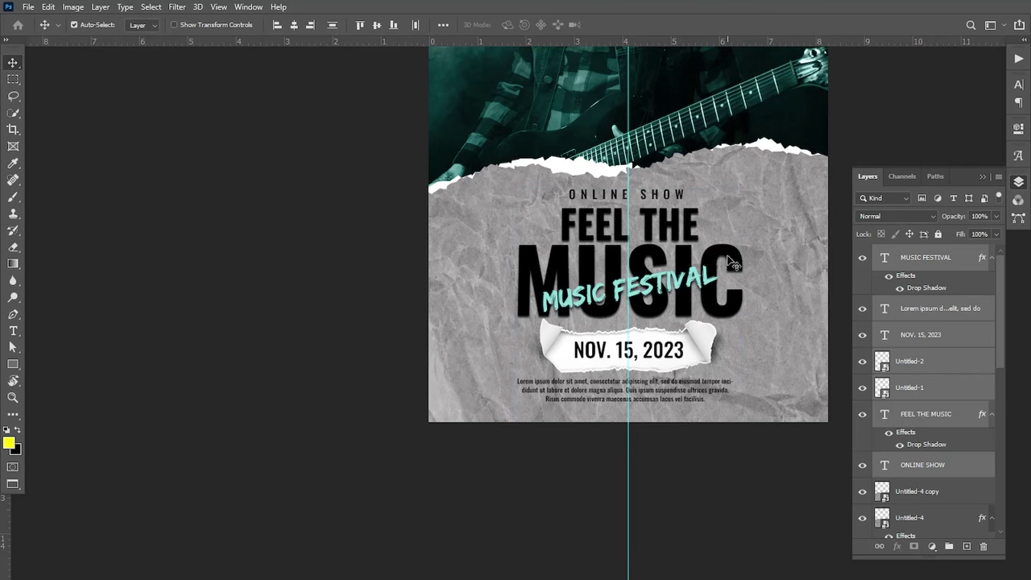
scroll(717, 280, down, 1)
Step: Clear all guides and turn off the rulers
scroll(716, 280, down, 2)
scroll(717, 280, down, 1)
click(218, 7)
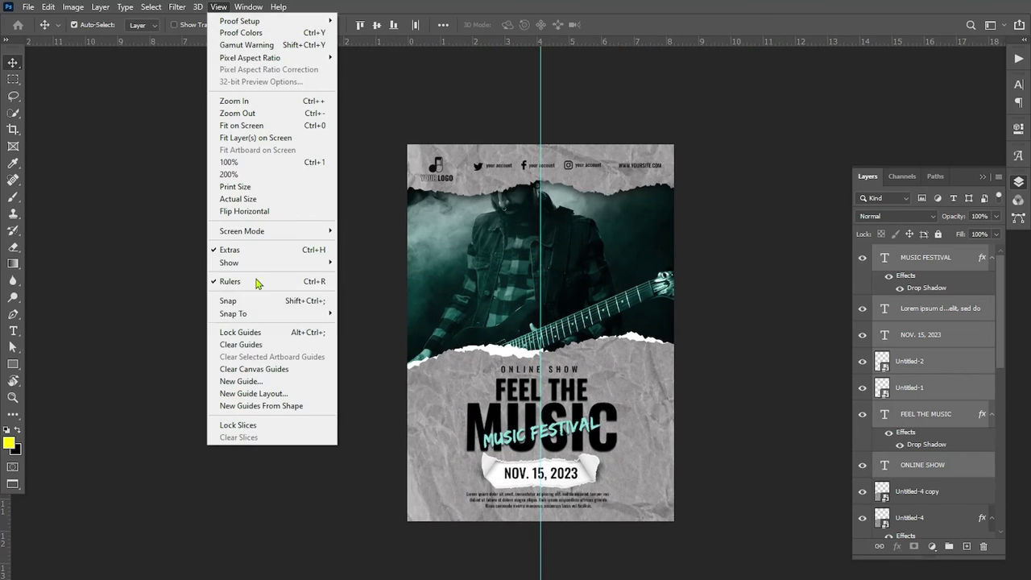
click(251, 346)
click(219, 6)
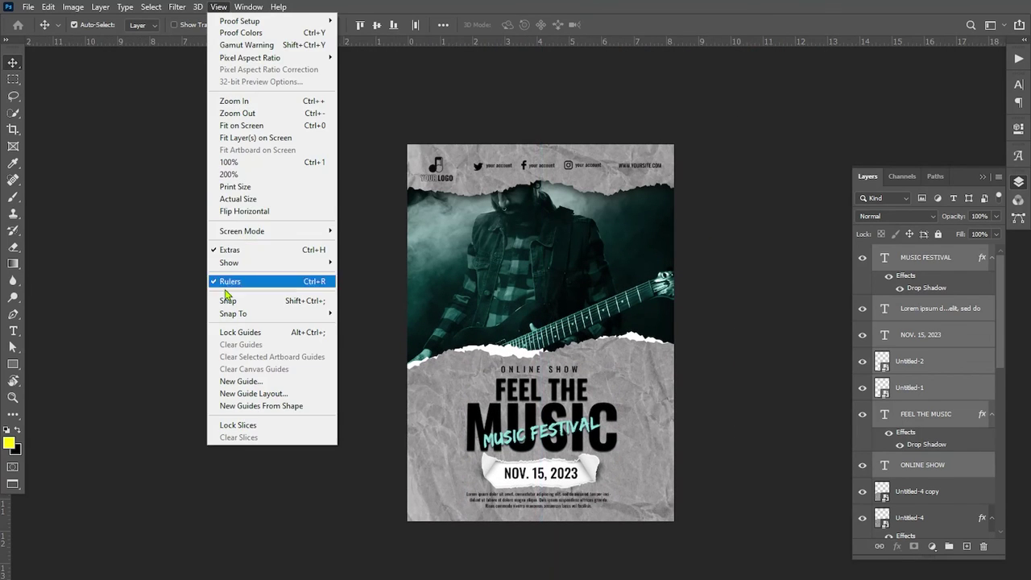
click(230, 281)
Step: Collapse the Layers panel and view the whole finished poster
click(981, 177)
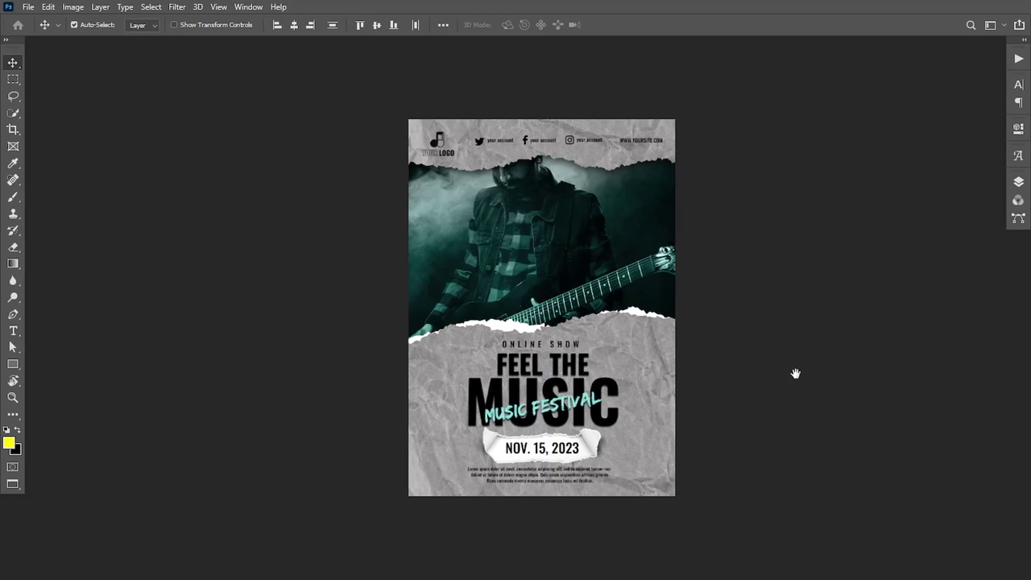
scroll(781, 368, up, 1)
scroll(781, 368, up, 1)
scroll(787, 372, down, 2)
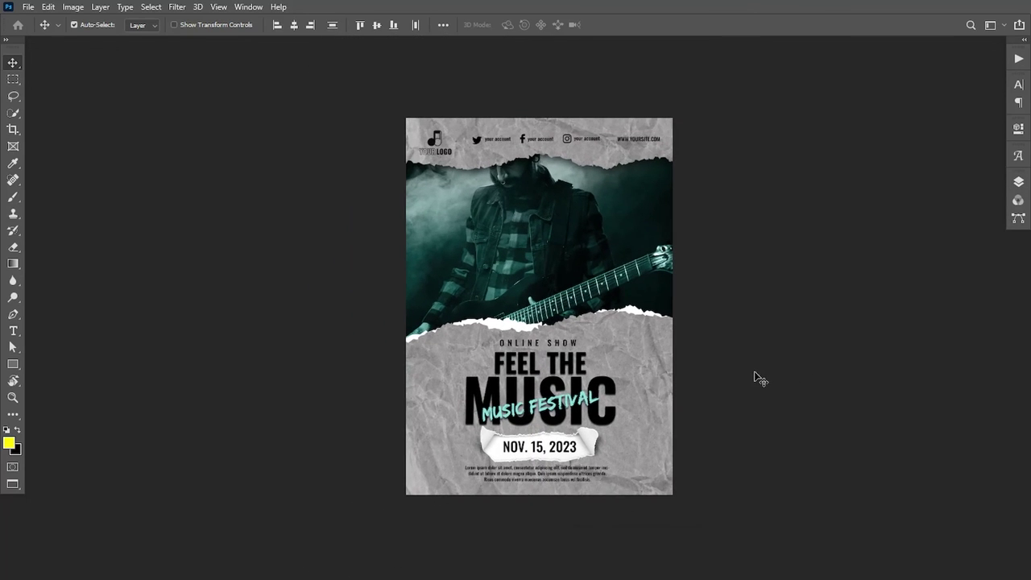